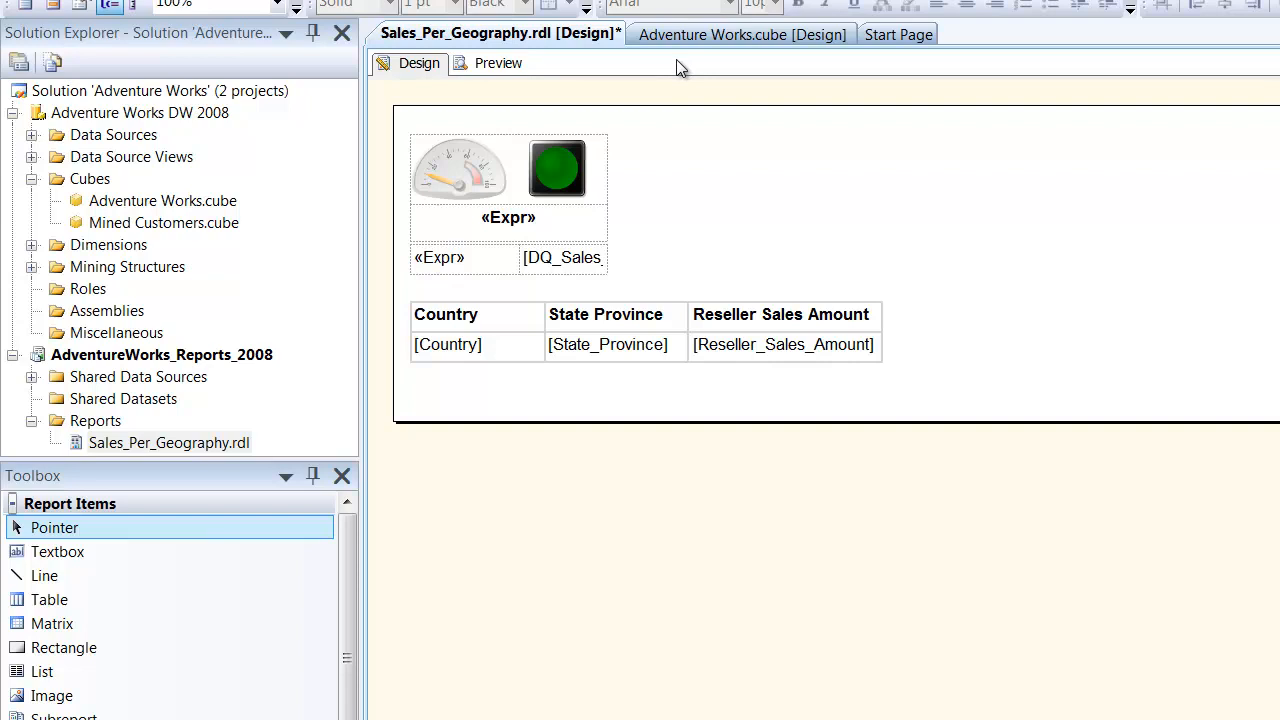
- Examine the status expression of the DQI_ResellerSalesAmount_Negative KPI in the Adventure Works cube and compare it with the KpiValue/KpiGoal version in the Paint image
click(678, 37)
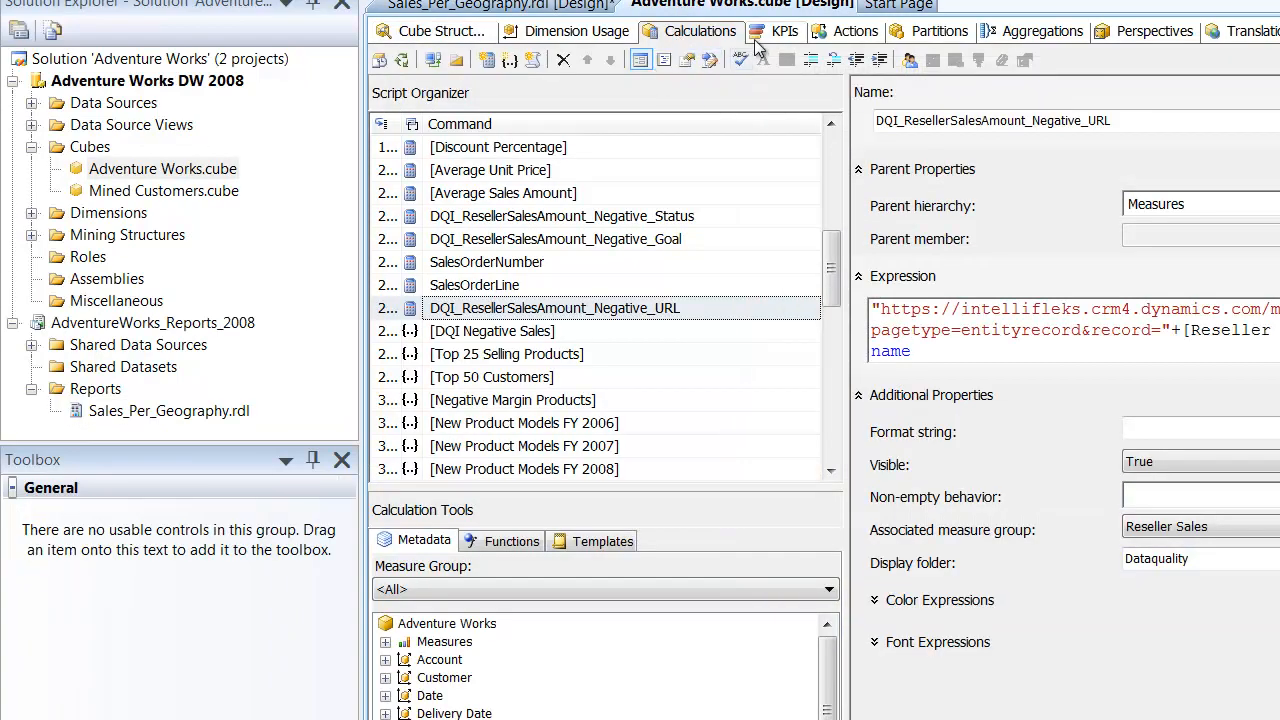
click(758, 39)
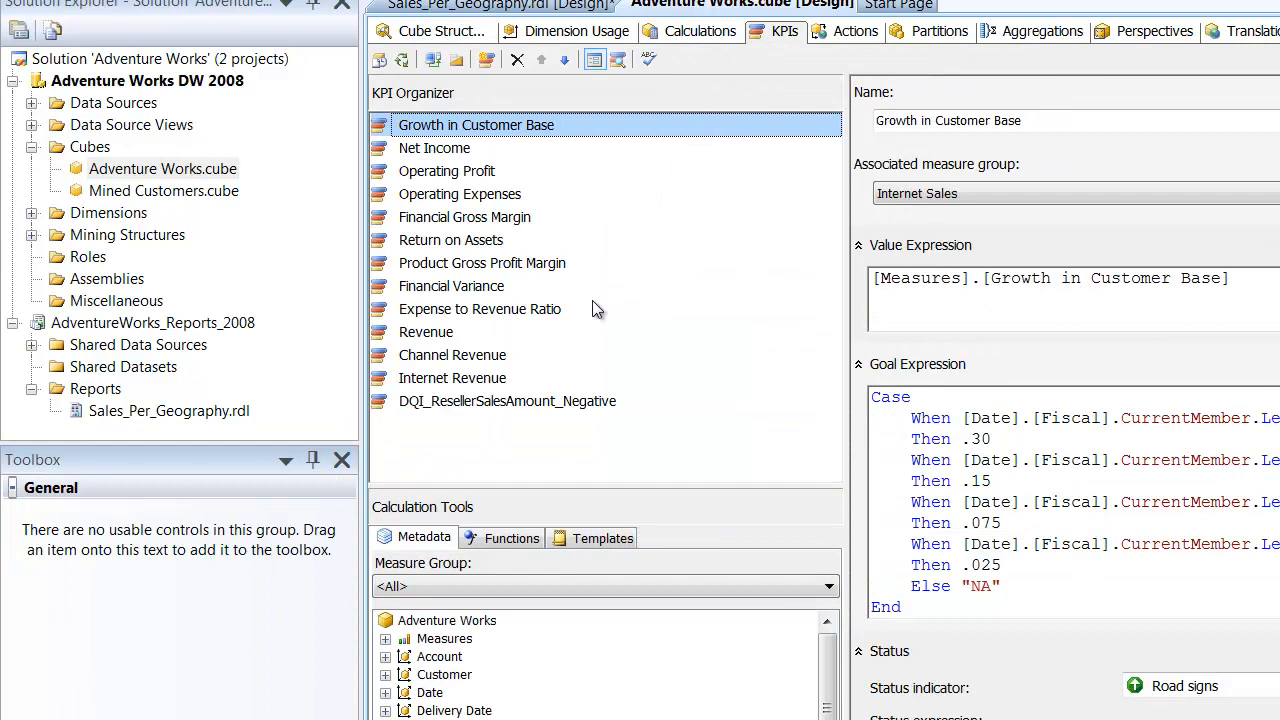
click(588, 404)
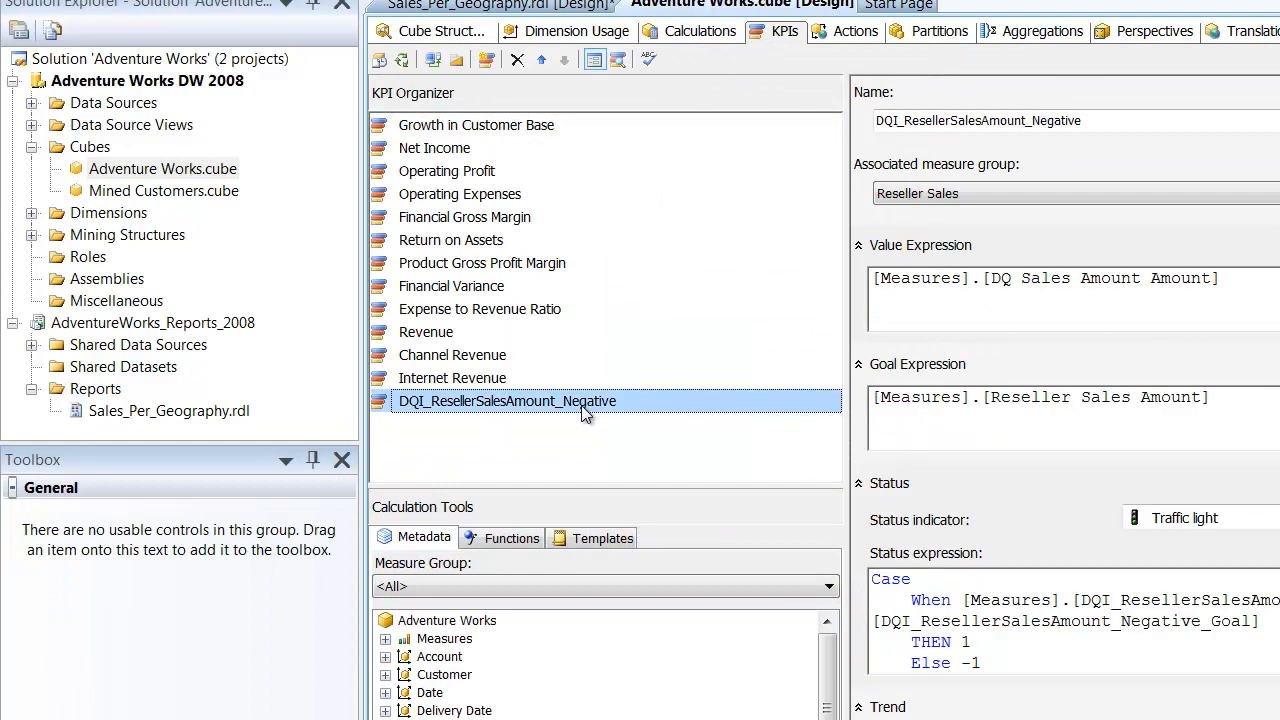
click(981, 621)
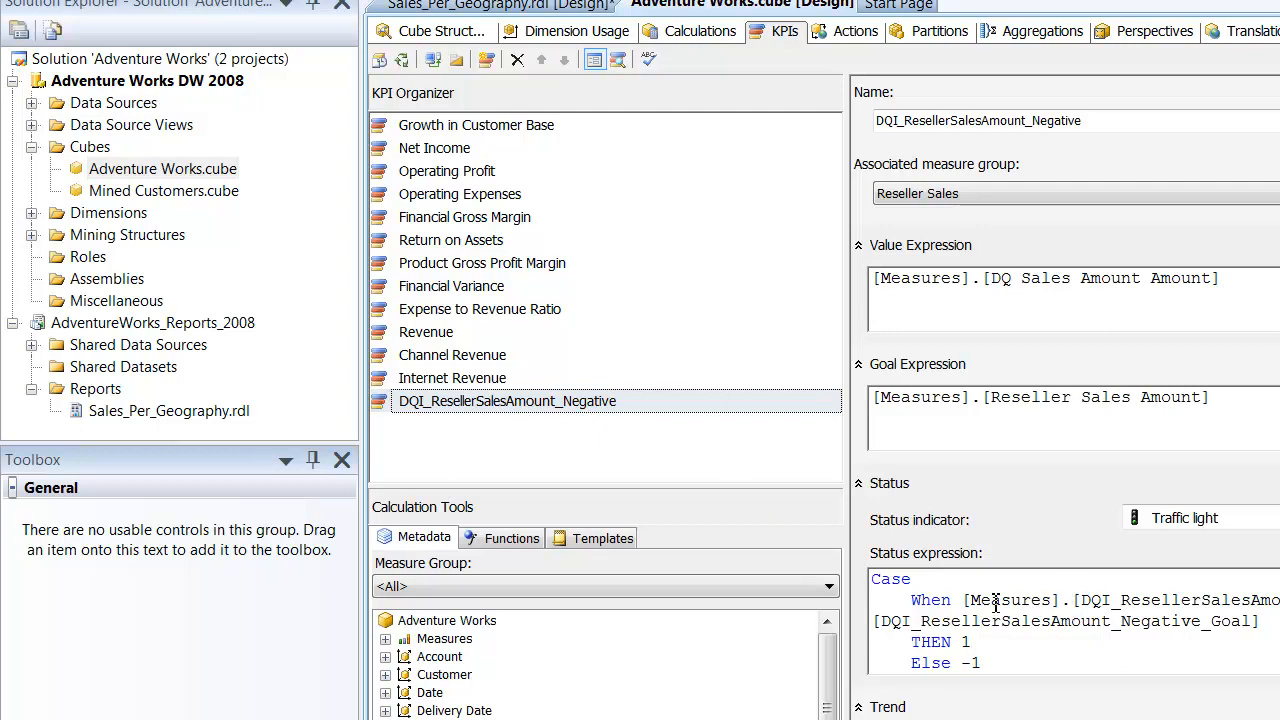
drag(964, 600, 1279, 607)
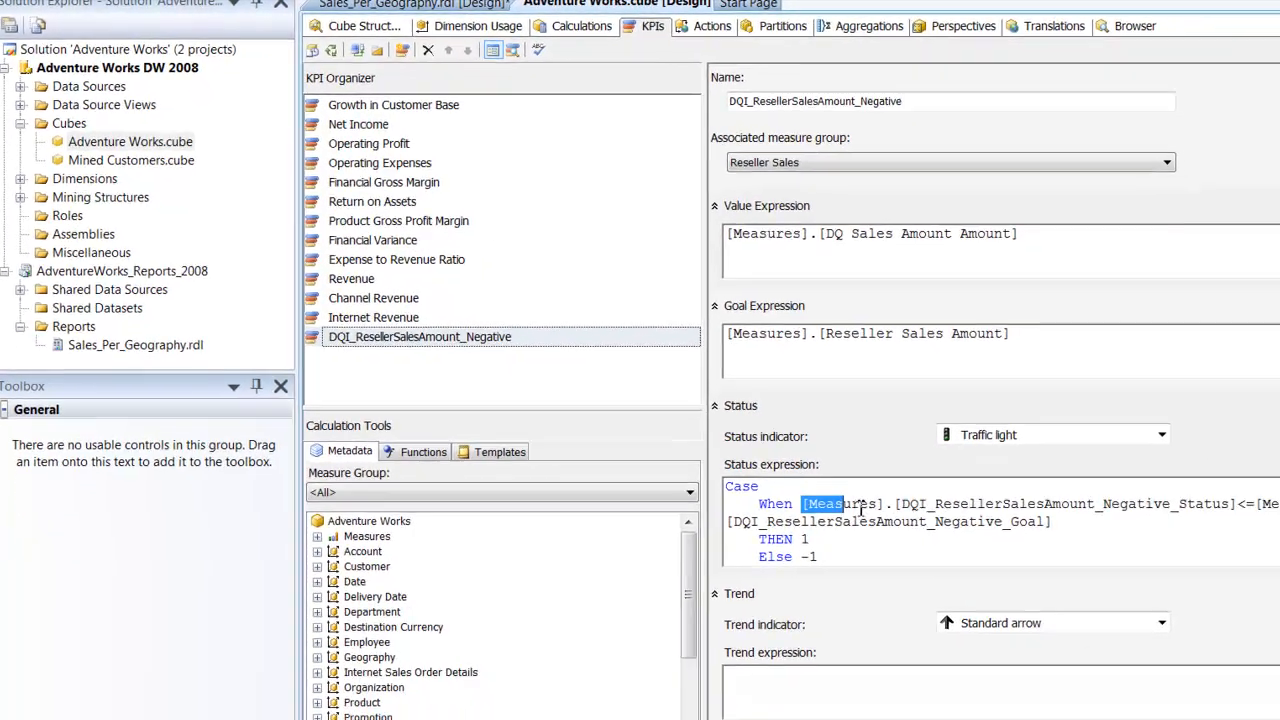
drag(1137, 474, 1148, 472)
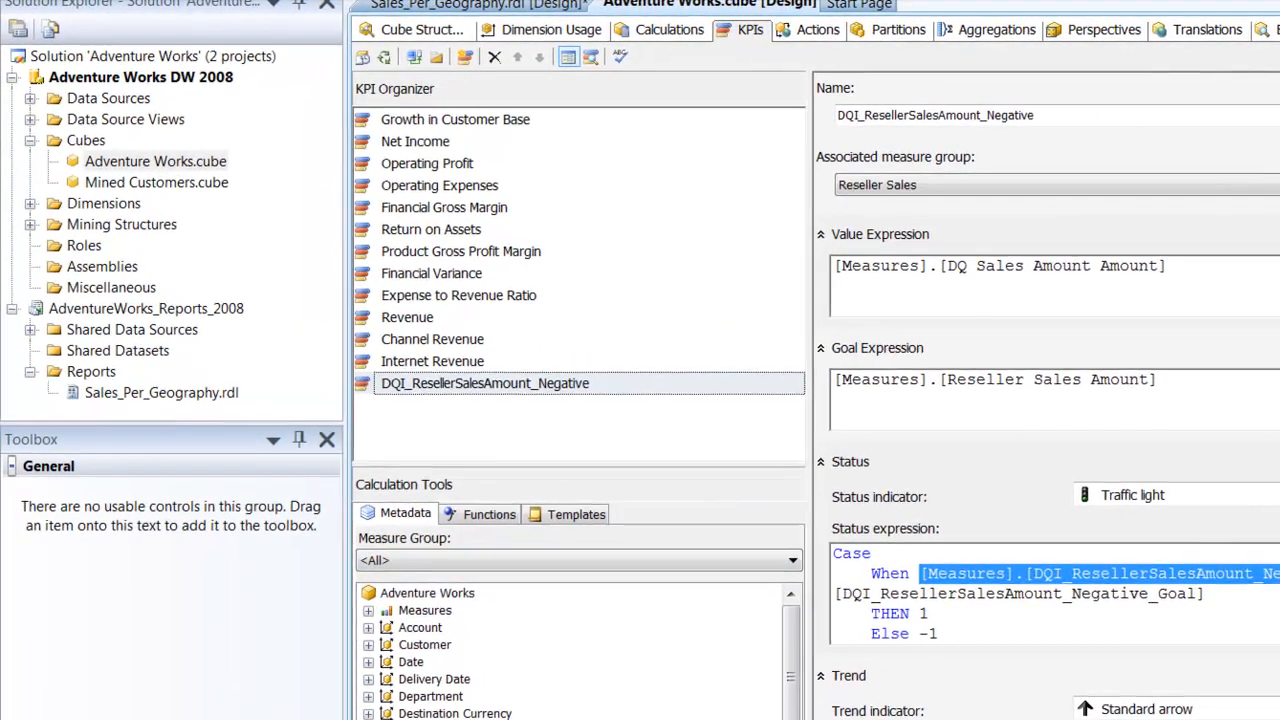
drag(1208, 598, 1278, 576)
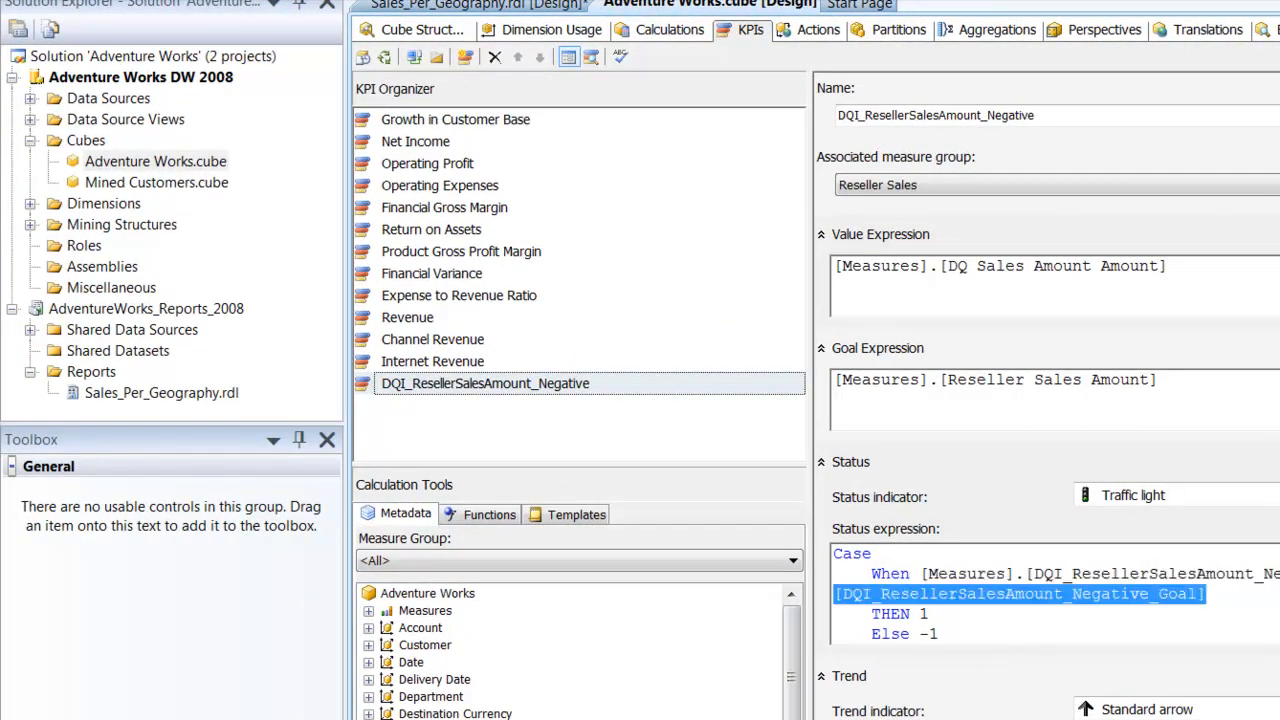
key(alt+Tab)
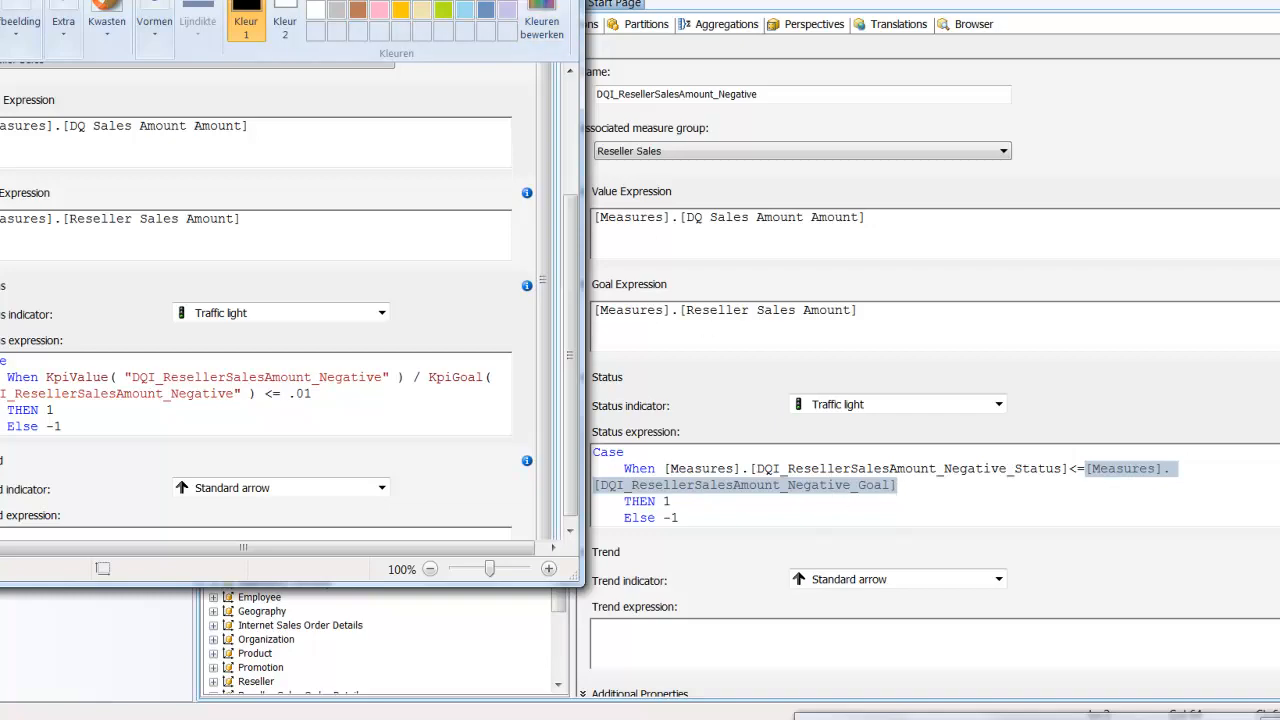
click(490, 1)
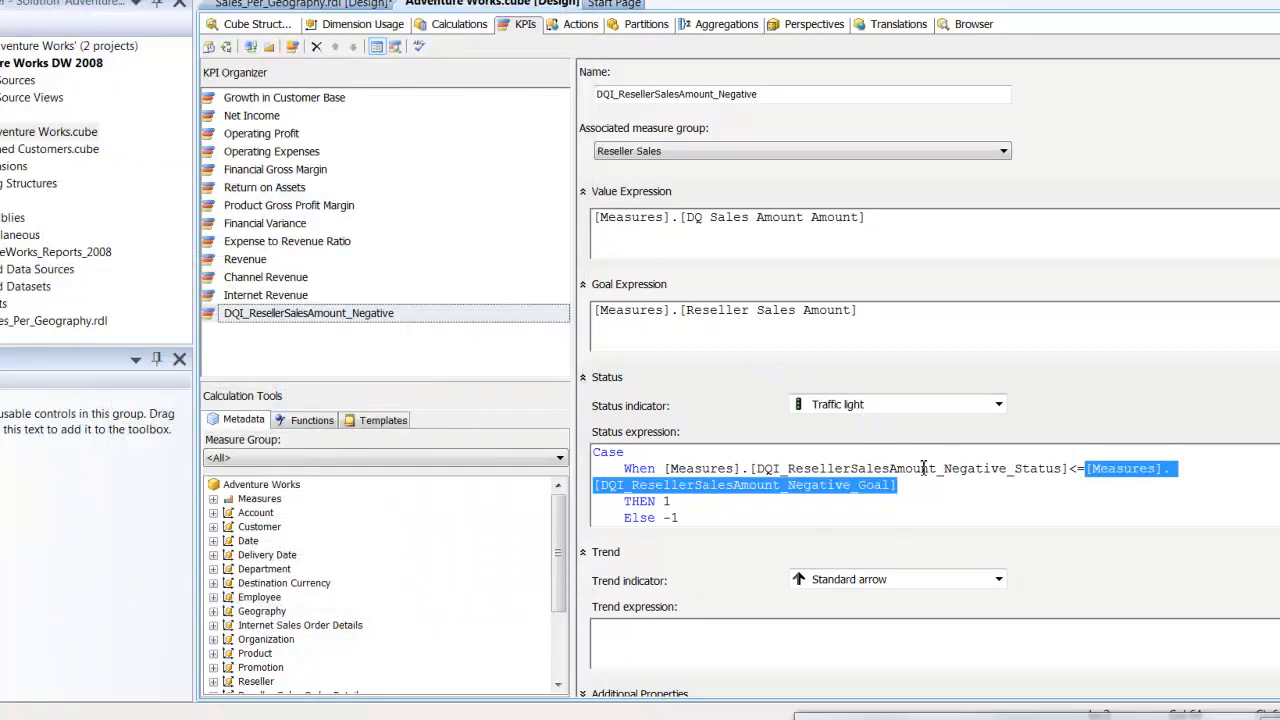
- Examine the expressions of the calculated members DQI_ResellerSalesAmount_Negative_Status and DQI_ResellerSalesAmount_Negative_Goal
click(459, 24)
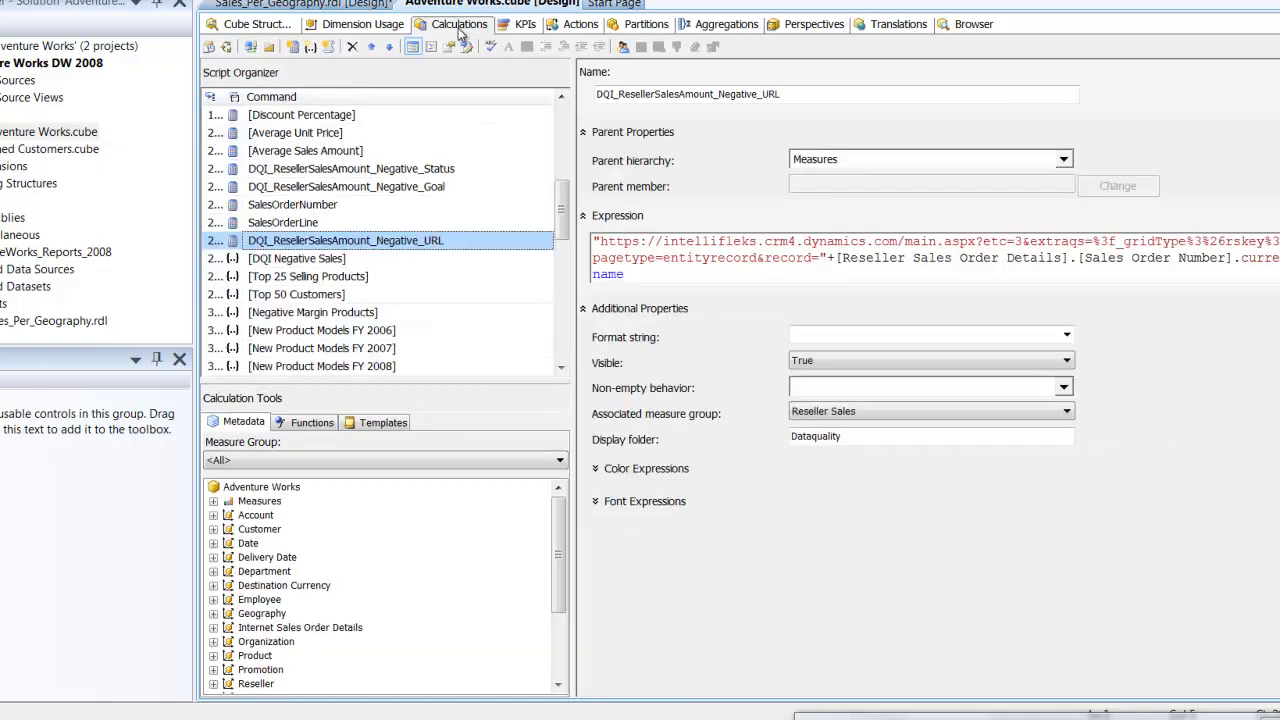
click(366, 170)
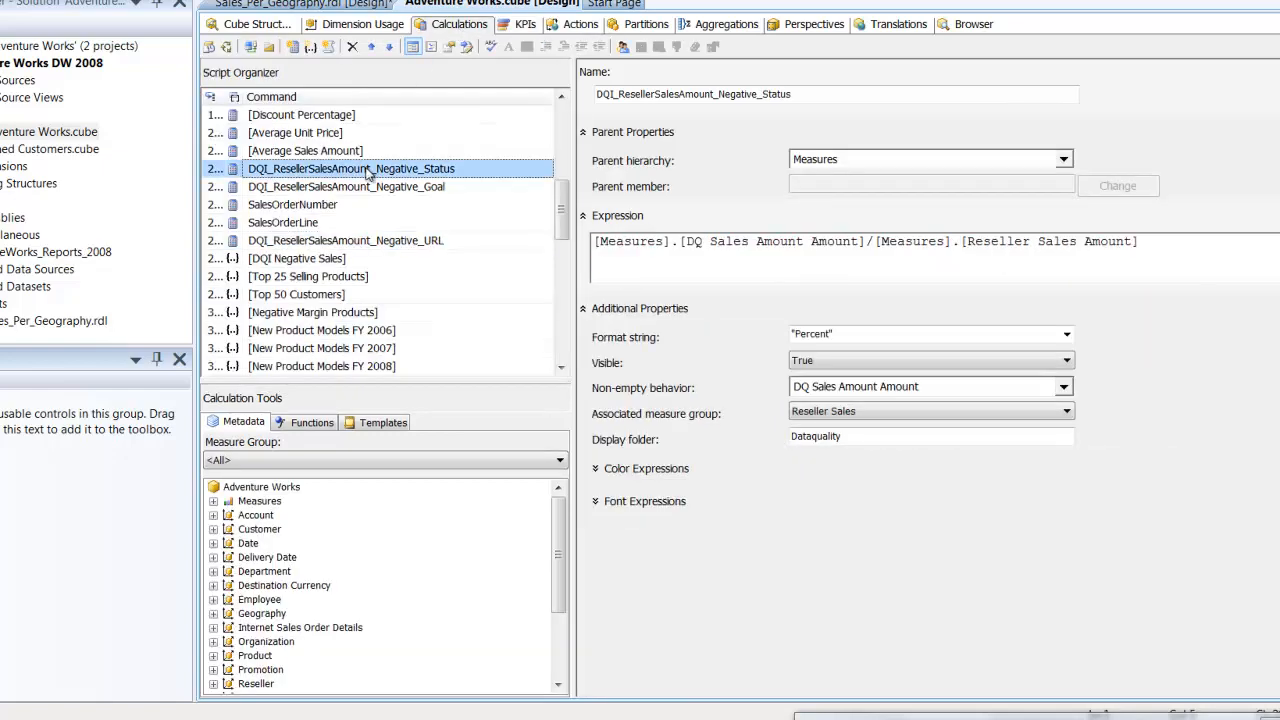
click(706, 243)
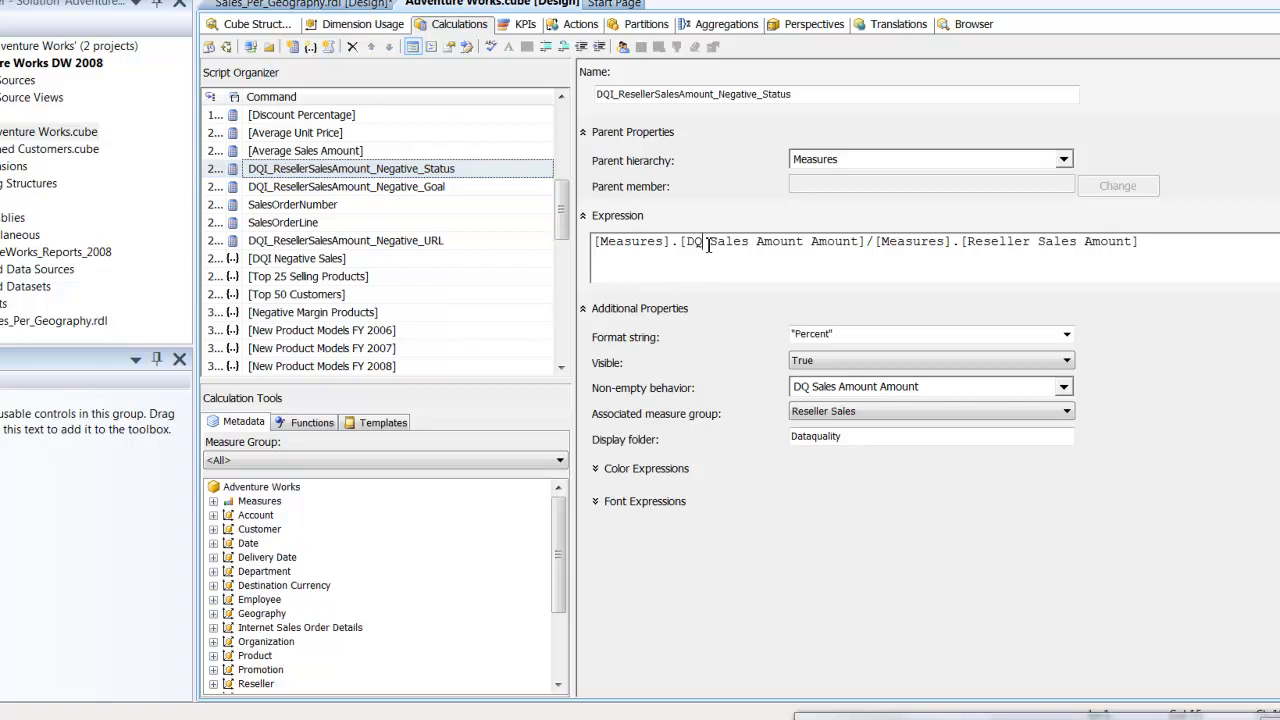
click(440, 189)
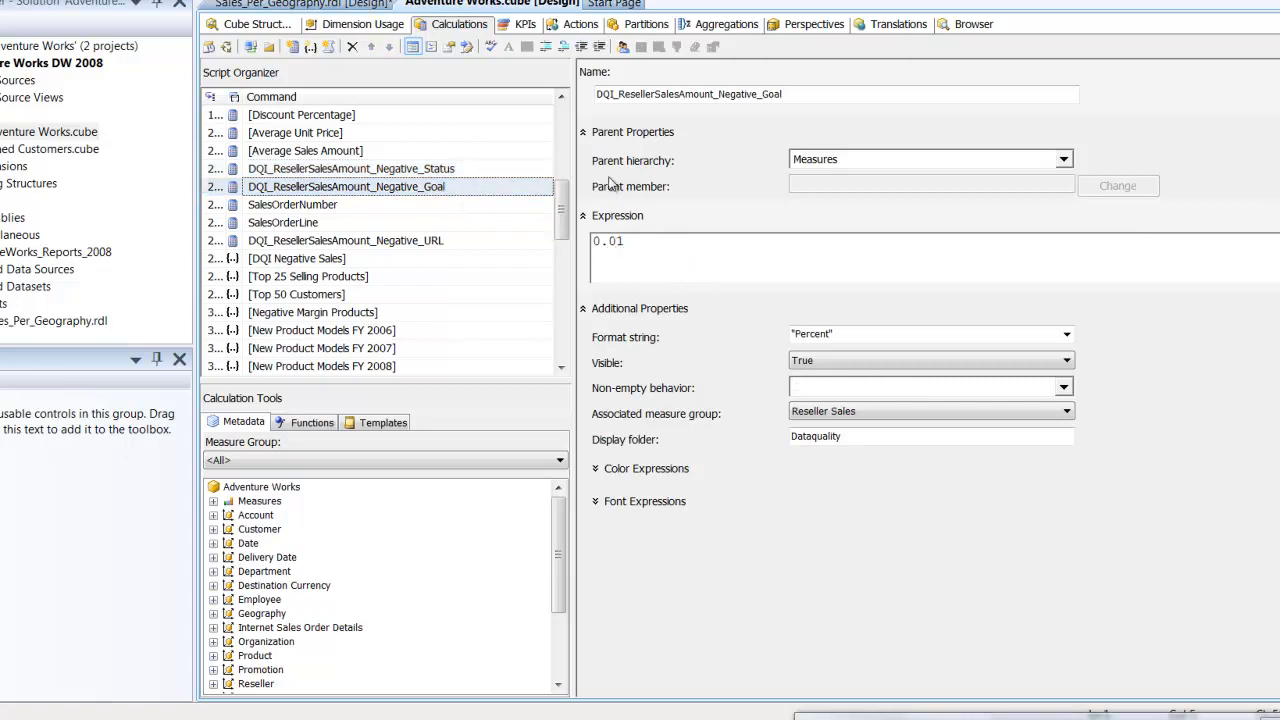
- Set the target object of the cube action DQI_Negativesales_URL to CURRENTCUBE and select its whole action expression for review
click(582, 26)
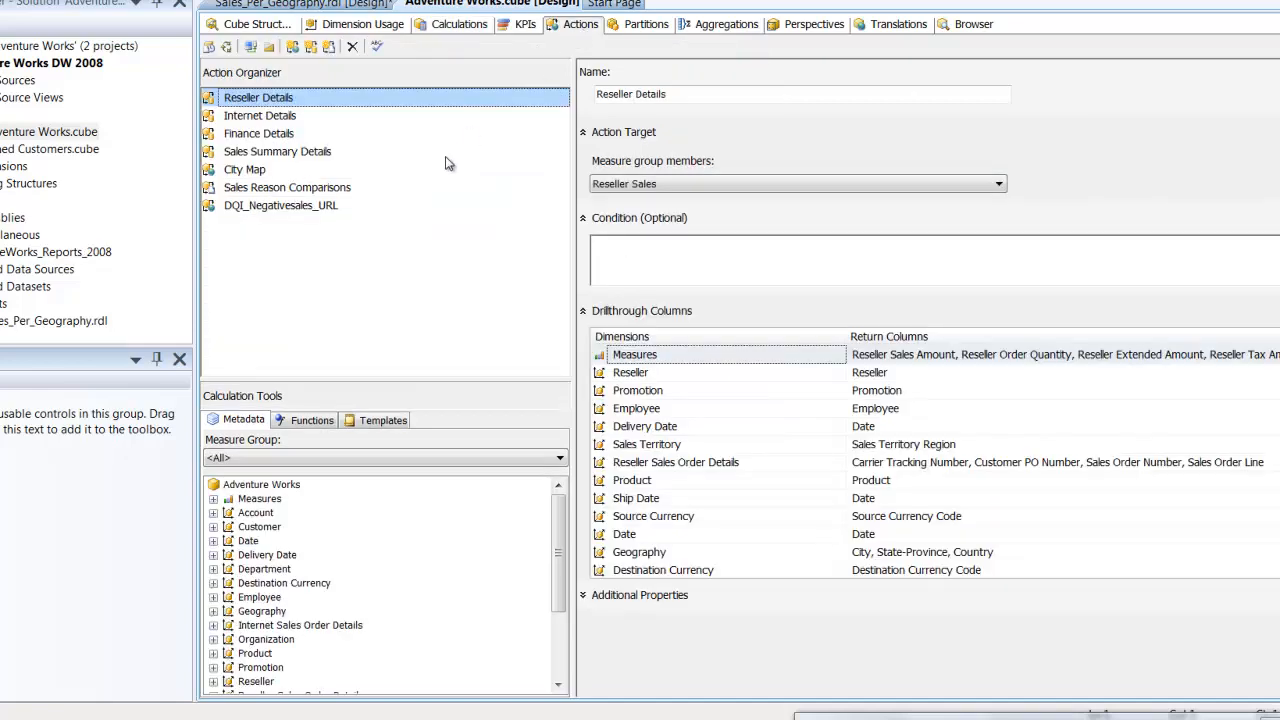
click(355, 207)
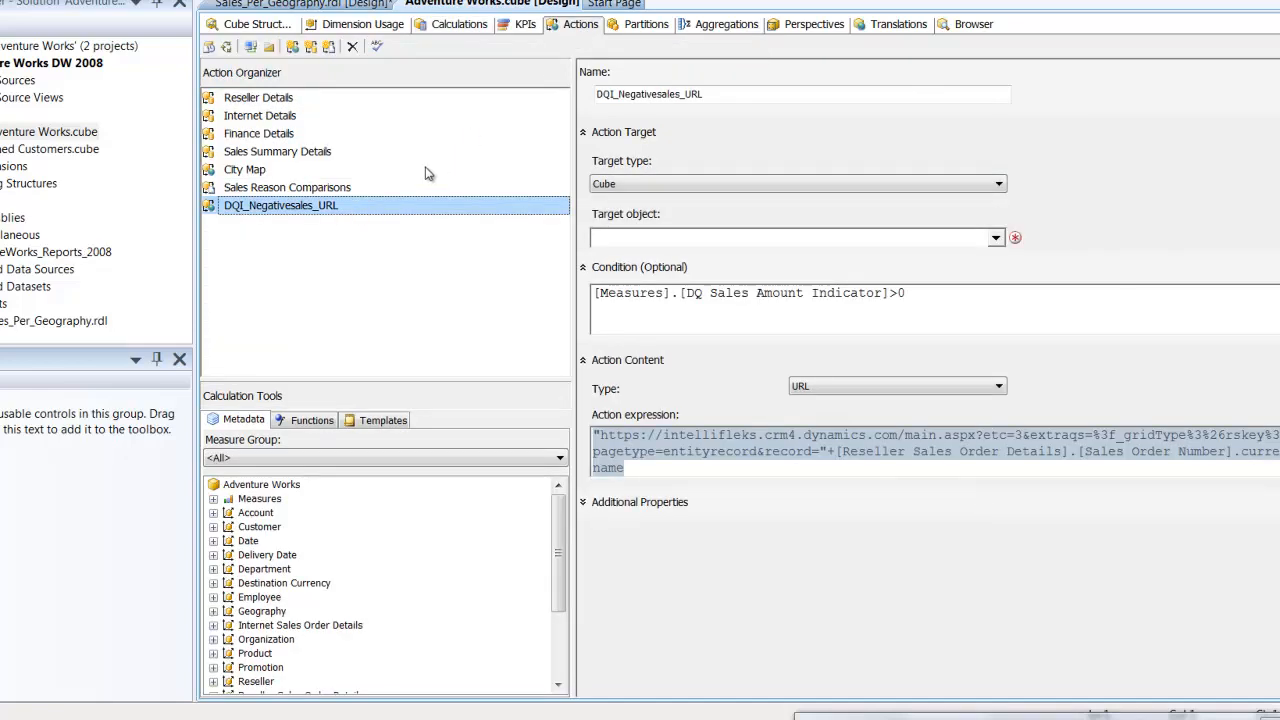
click(998, 241)
click(852, 516)
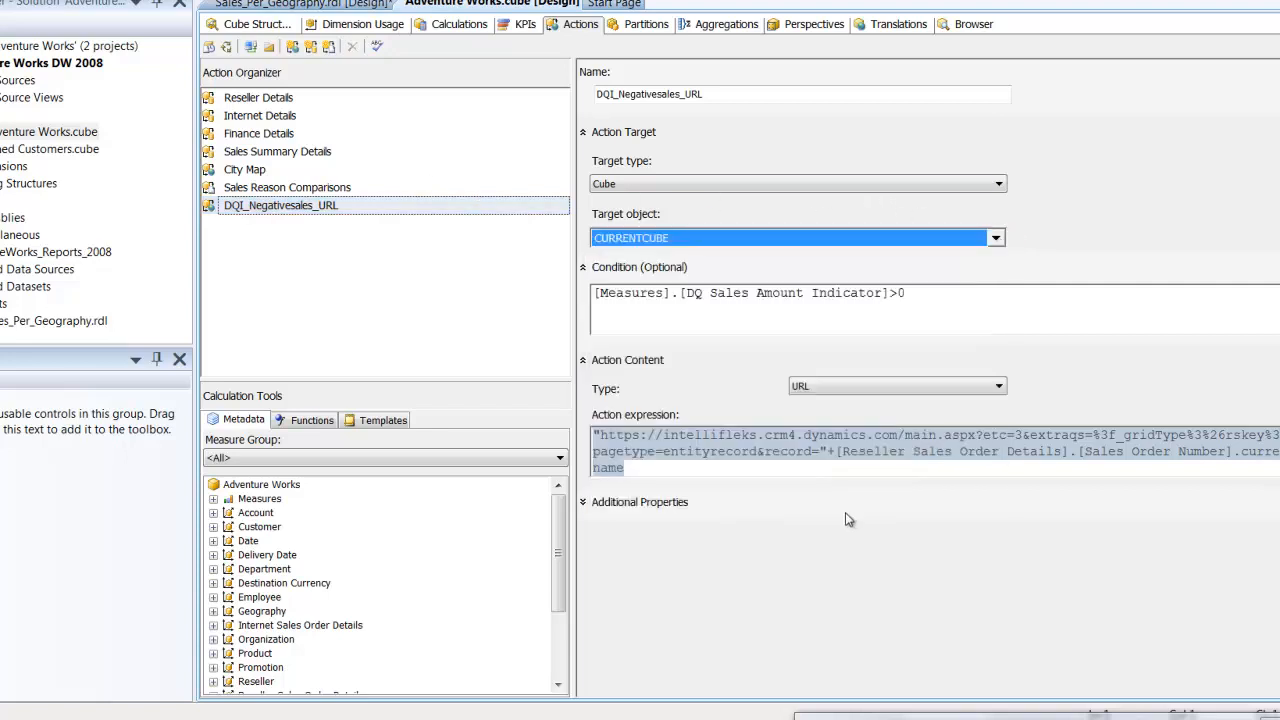
click(721, 476)
drag(650, 469, 594, 435)
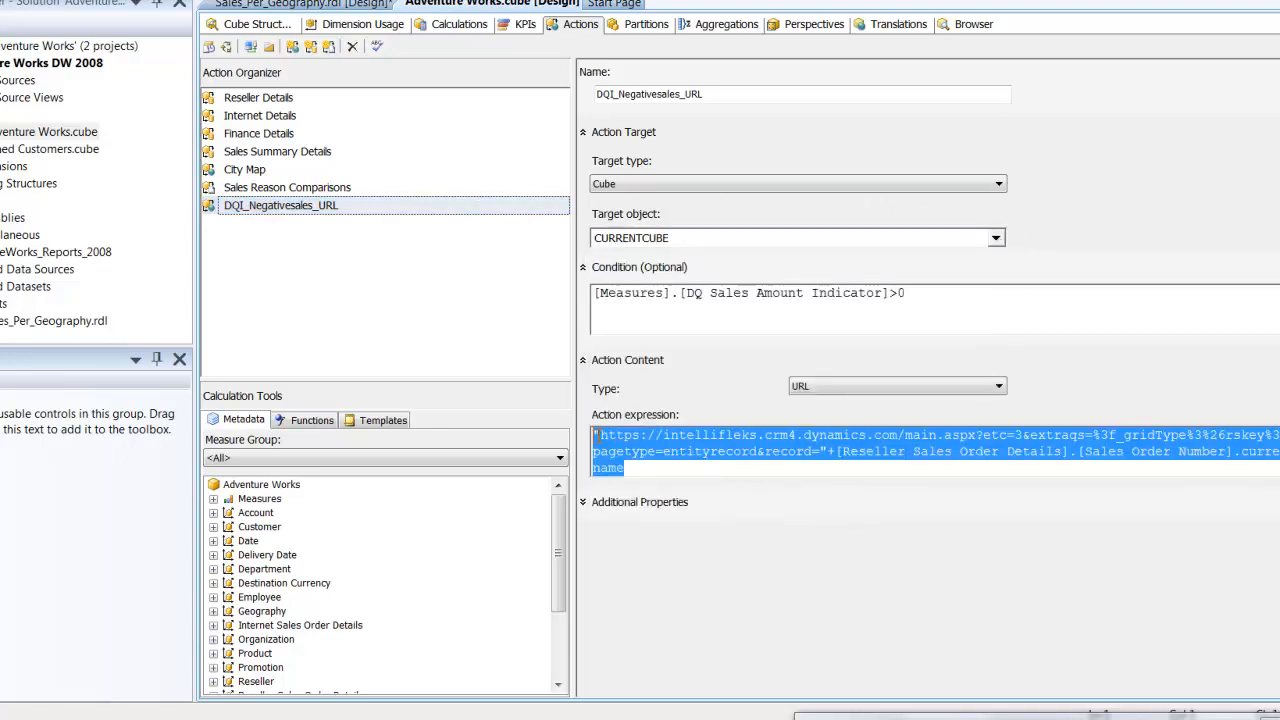
- Examine the URL expression and display folder of the calculated member DQI_ResellerSalesAmount_Negative_URL
click(445, 26)
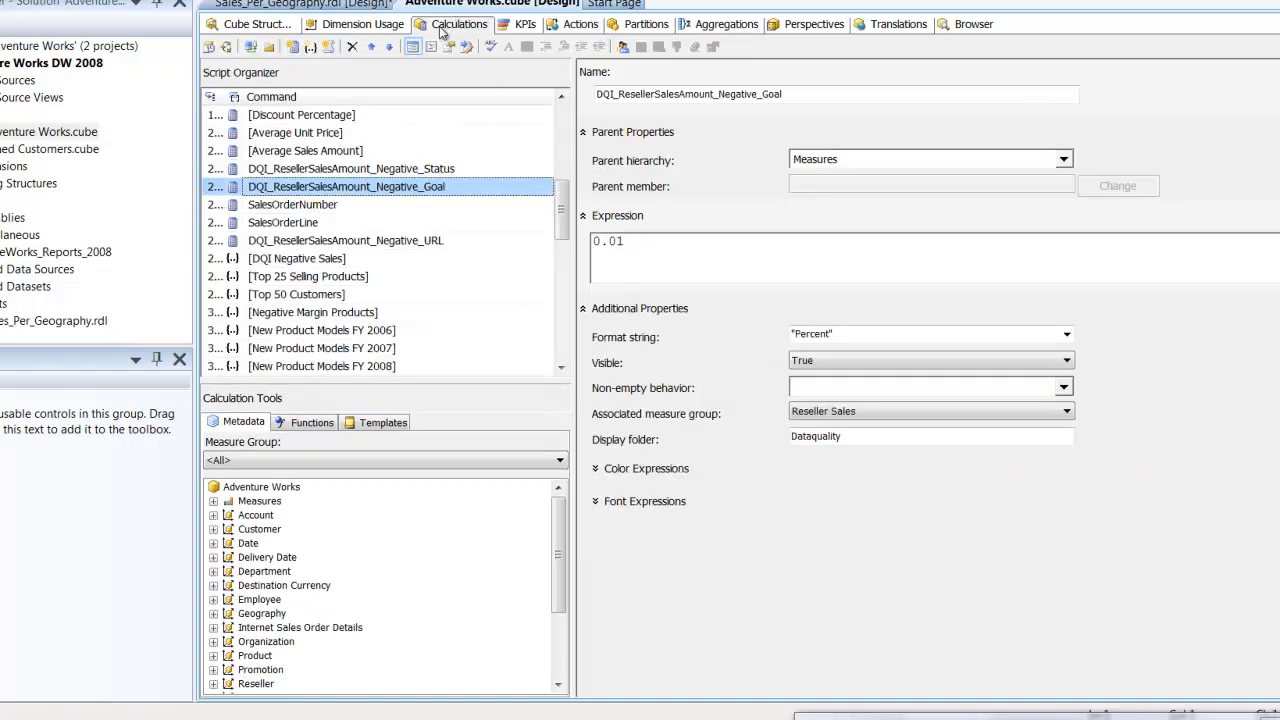
click(412, 241)
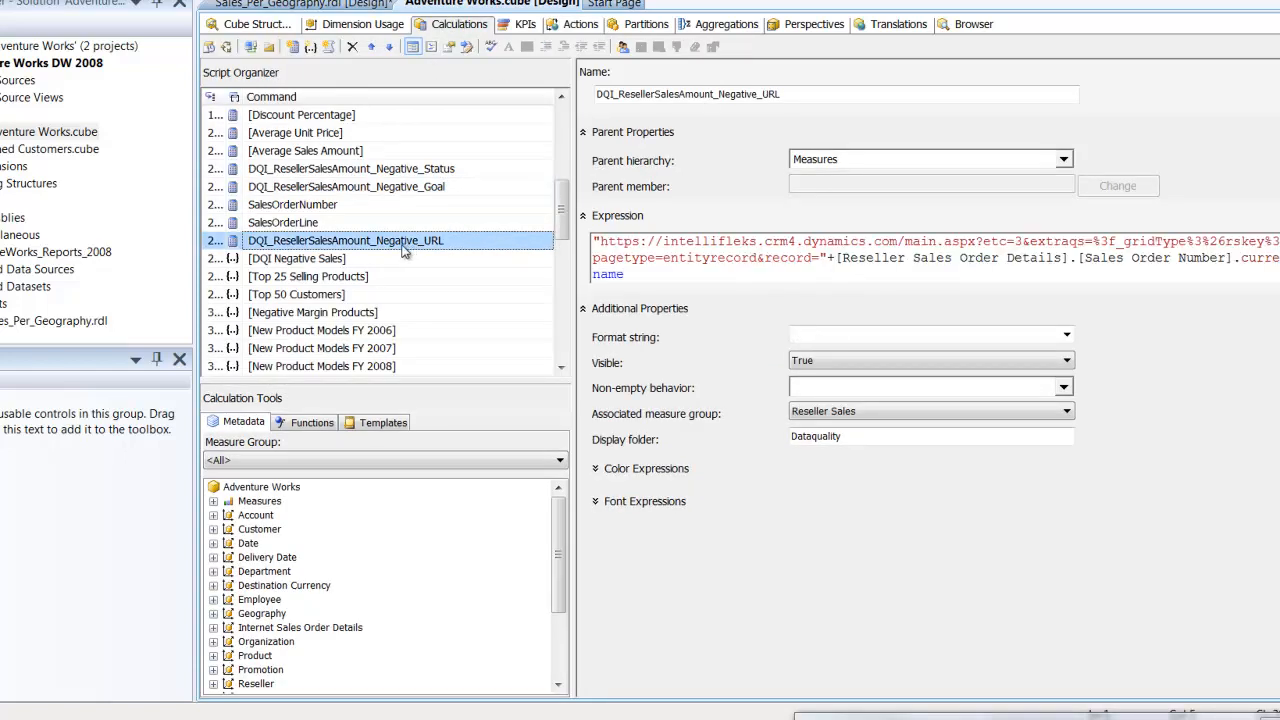
click(626, 275)
drag(626, 275, 590, 250)
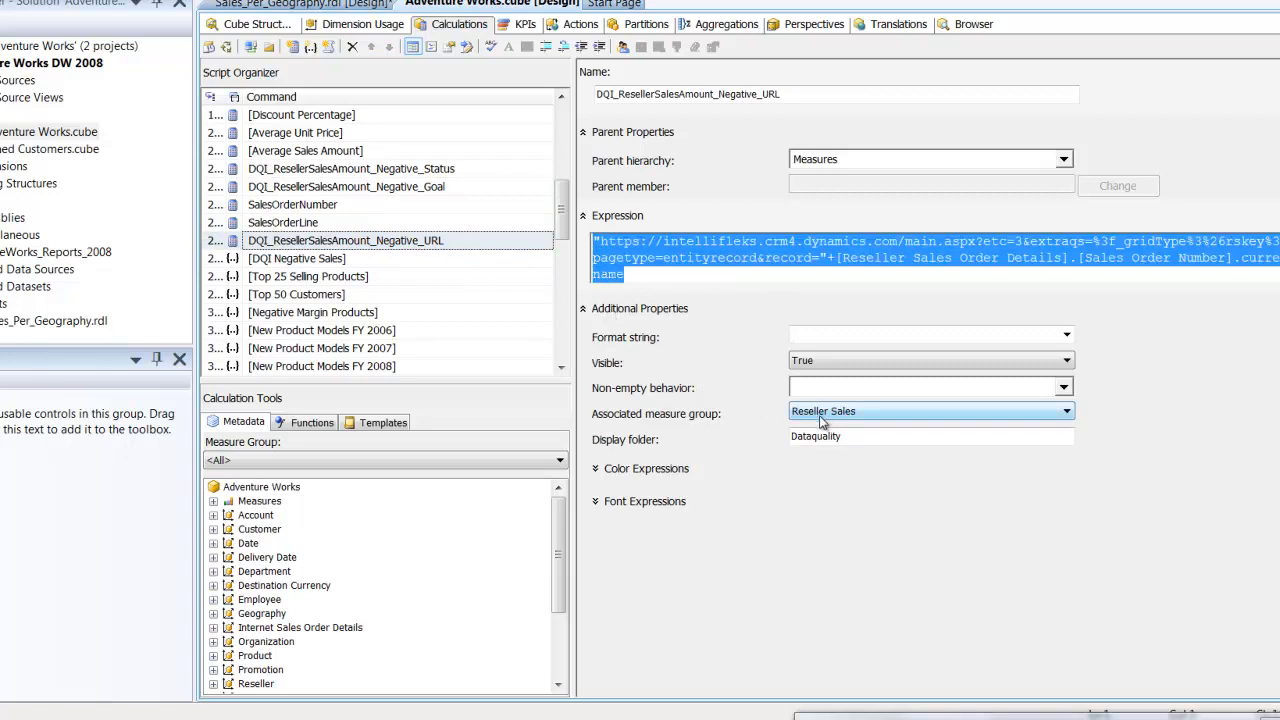
drag(828, 436, 789, 436)
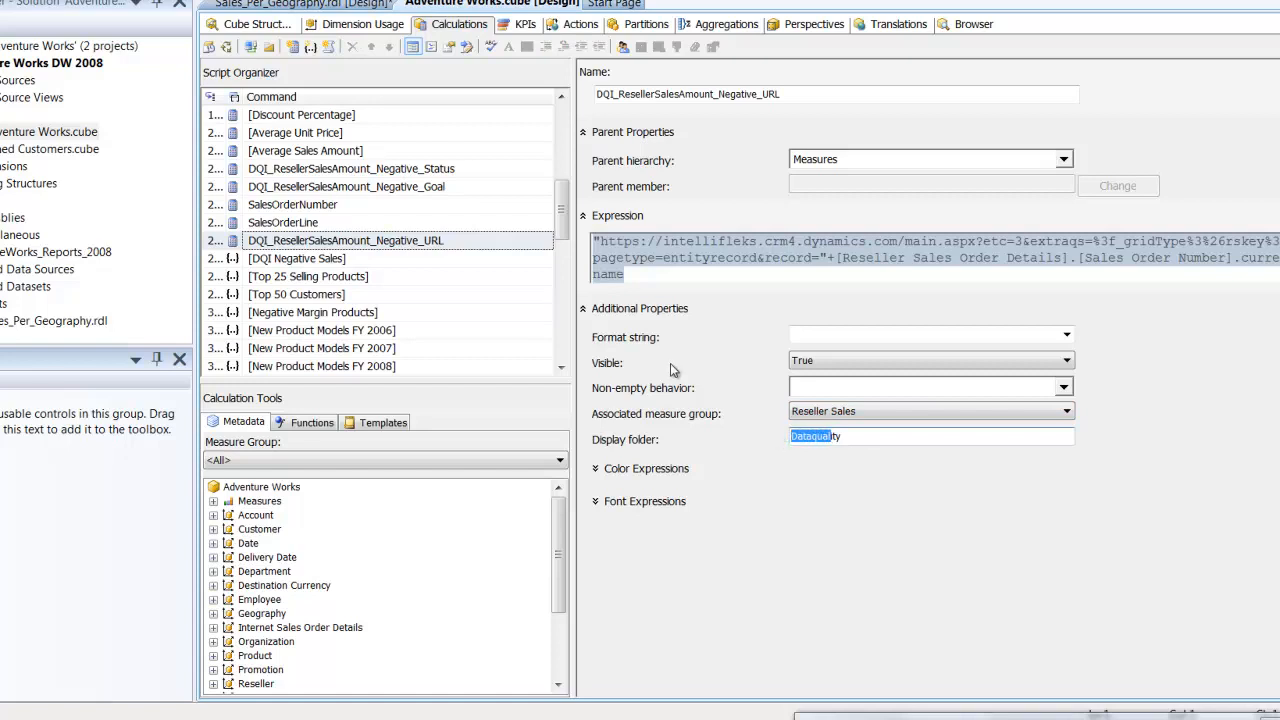
- Review the Goal and Status calculated members again, along with the DQI_ResellerSalesAmount_Negative KPI definition
click(480, 188)
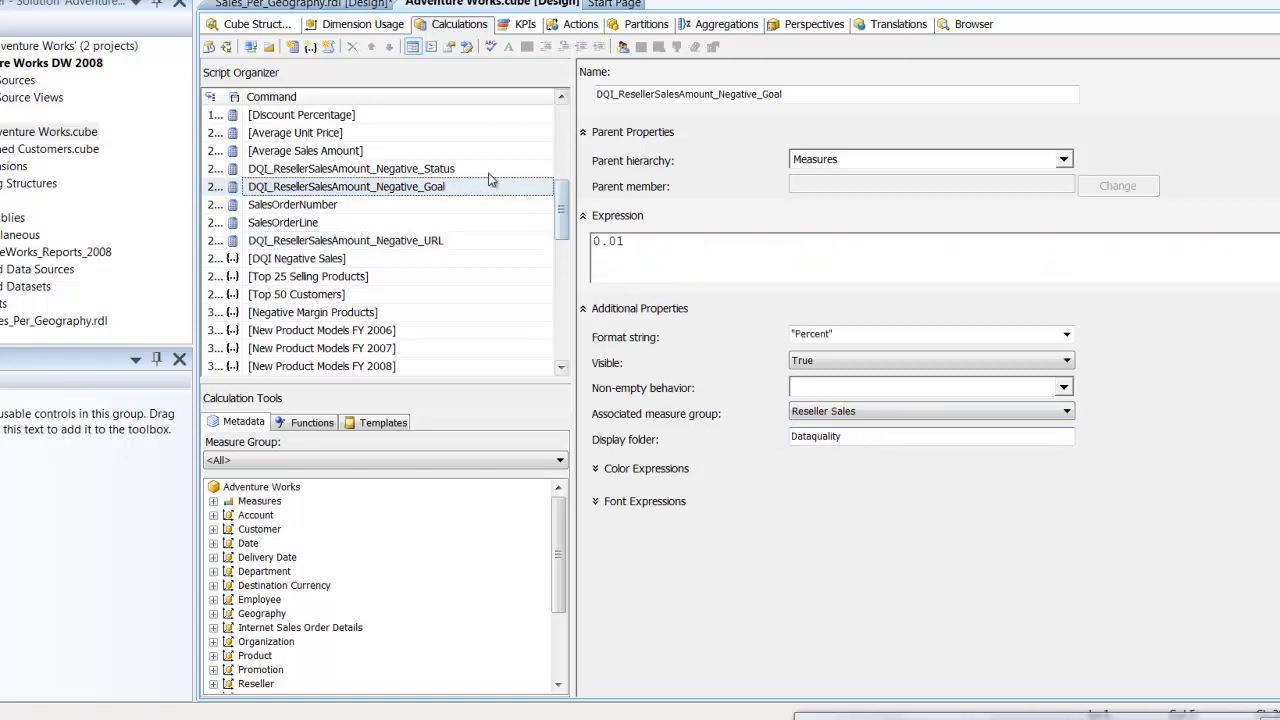
click(482, 170)
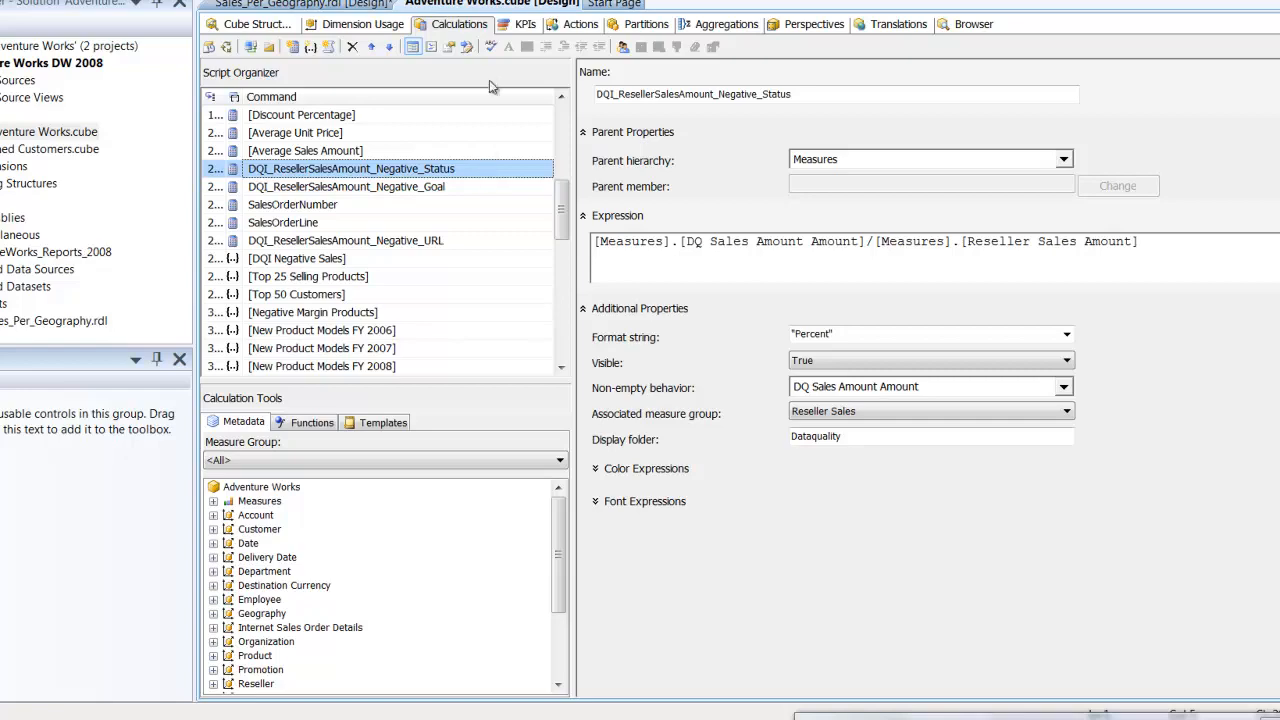
click(520, 27)
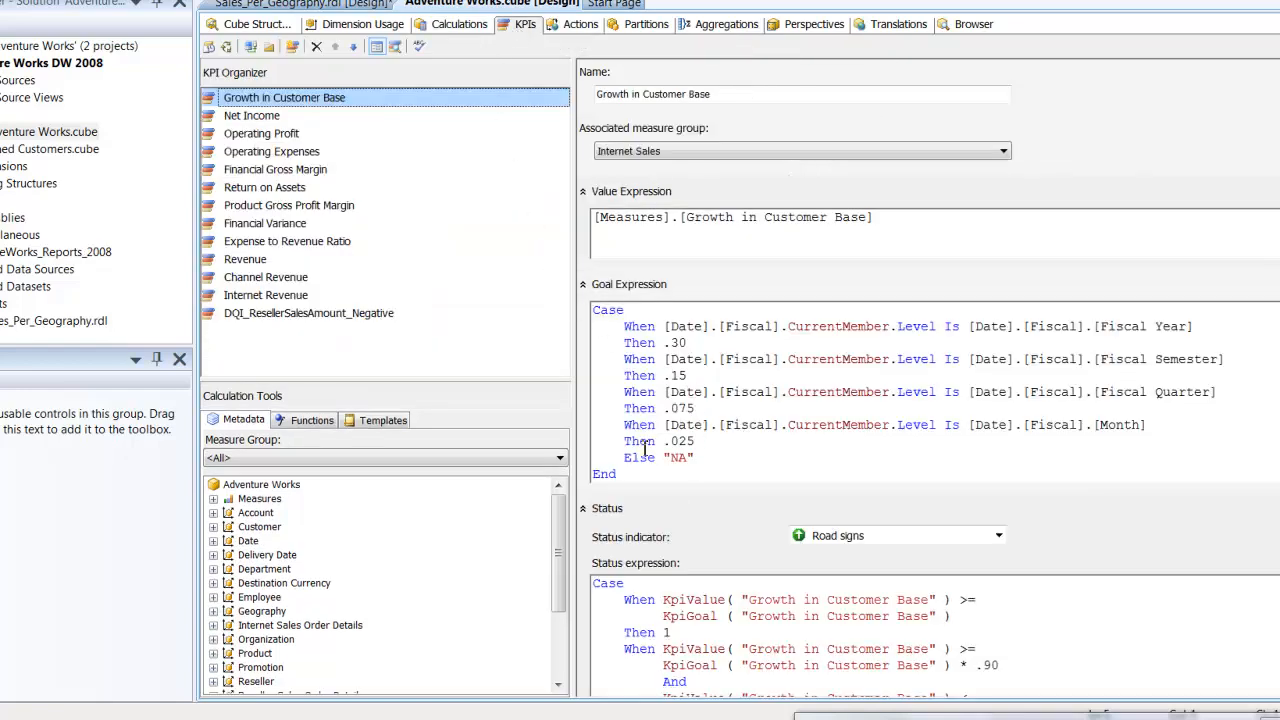
click(376, 315)
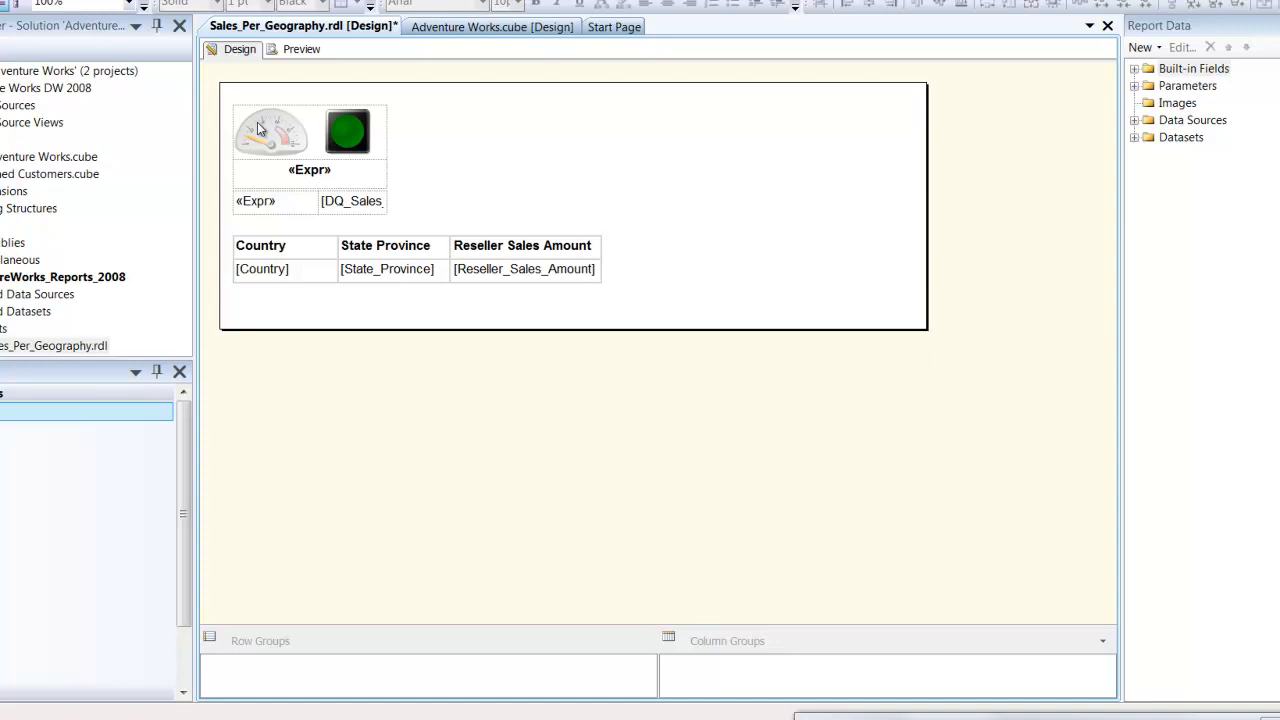
- Check the expression behind the Maximum value of the radial gauge's scale in the Sales_Per_Geography report
click(257, 127)
click(257, 125)
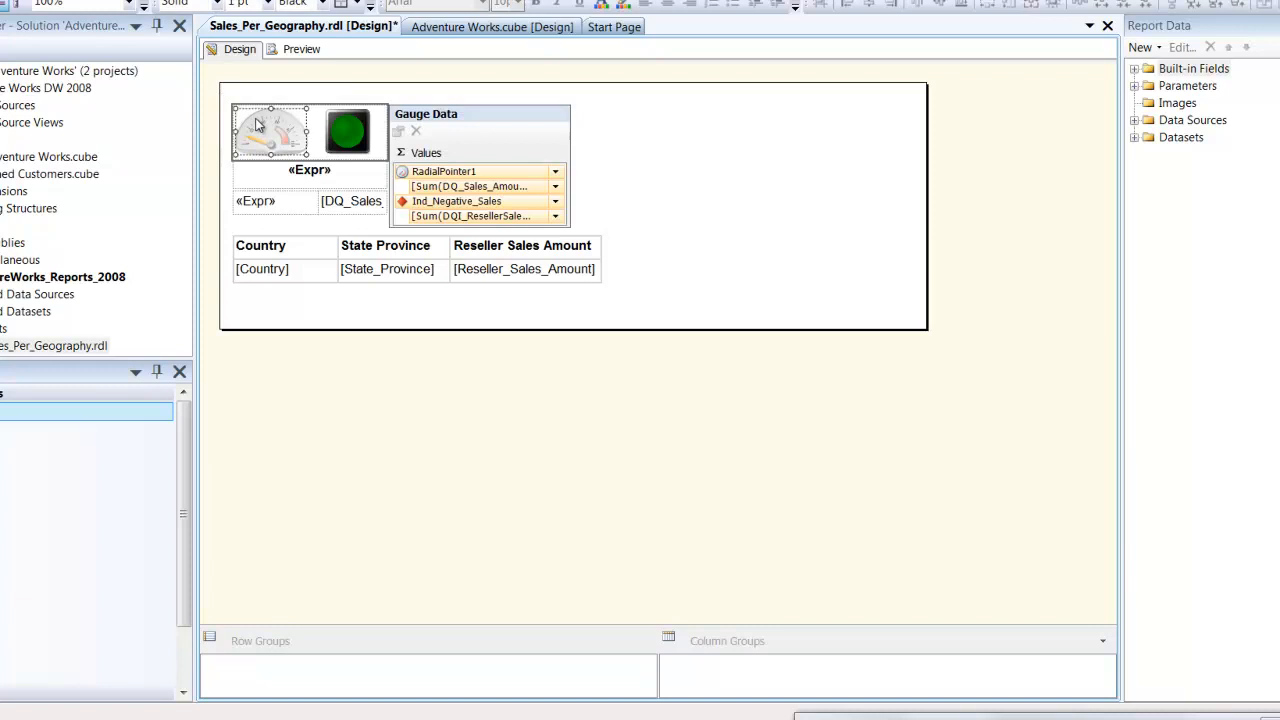
right_click(258, 124)
mouse_move(268, 152)
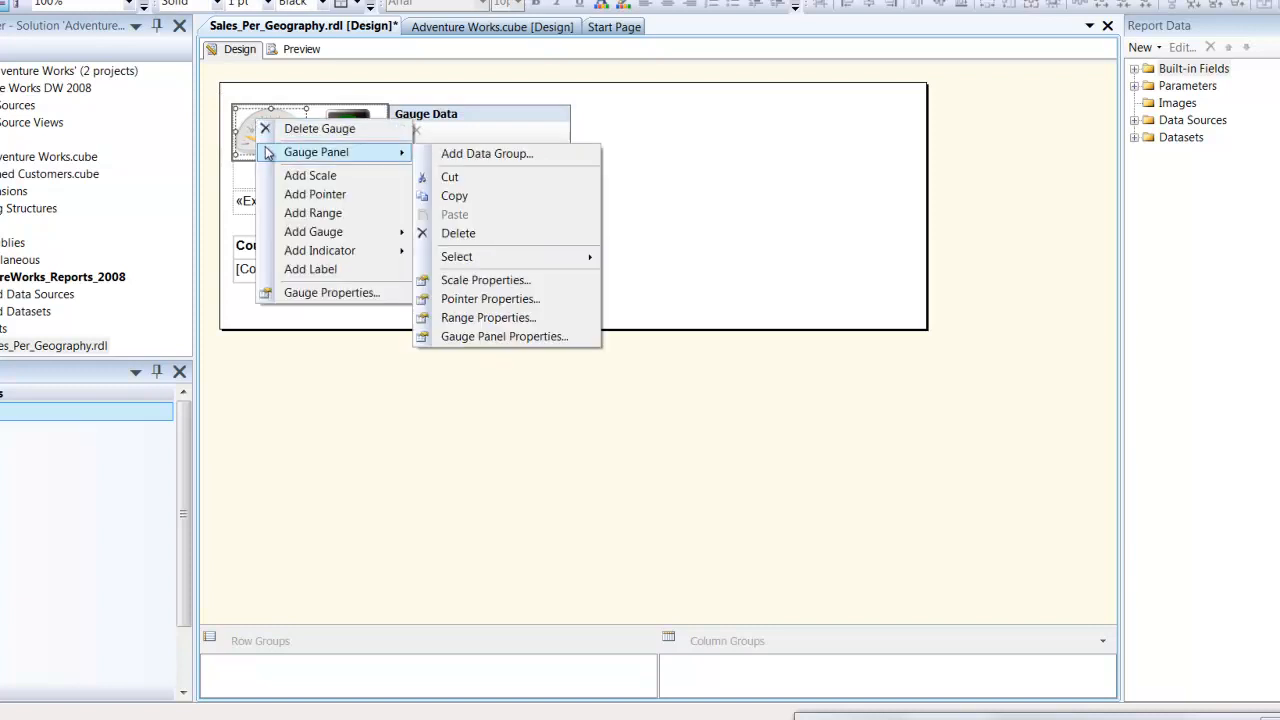
click(485, 280)
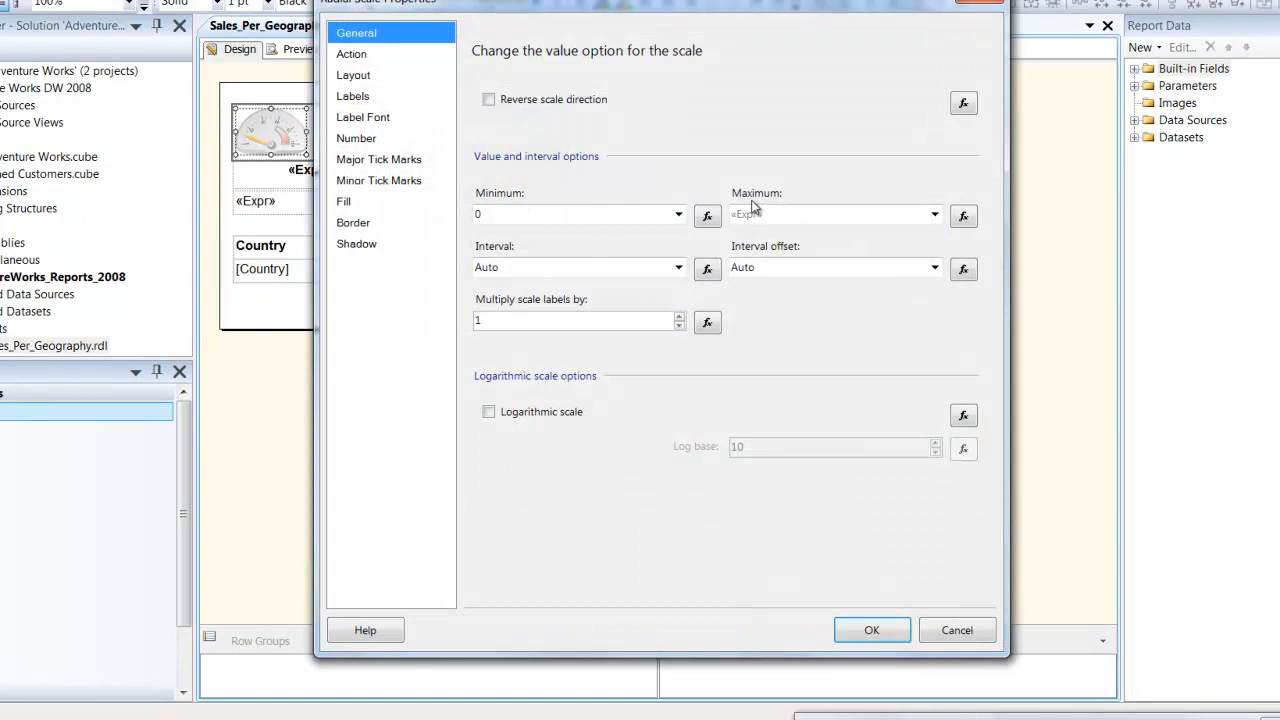
click(965, 216)
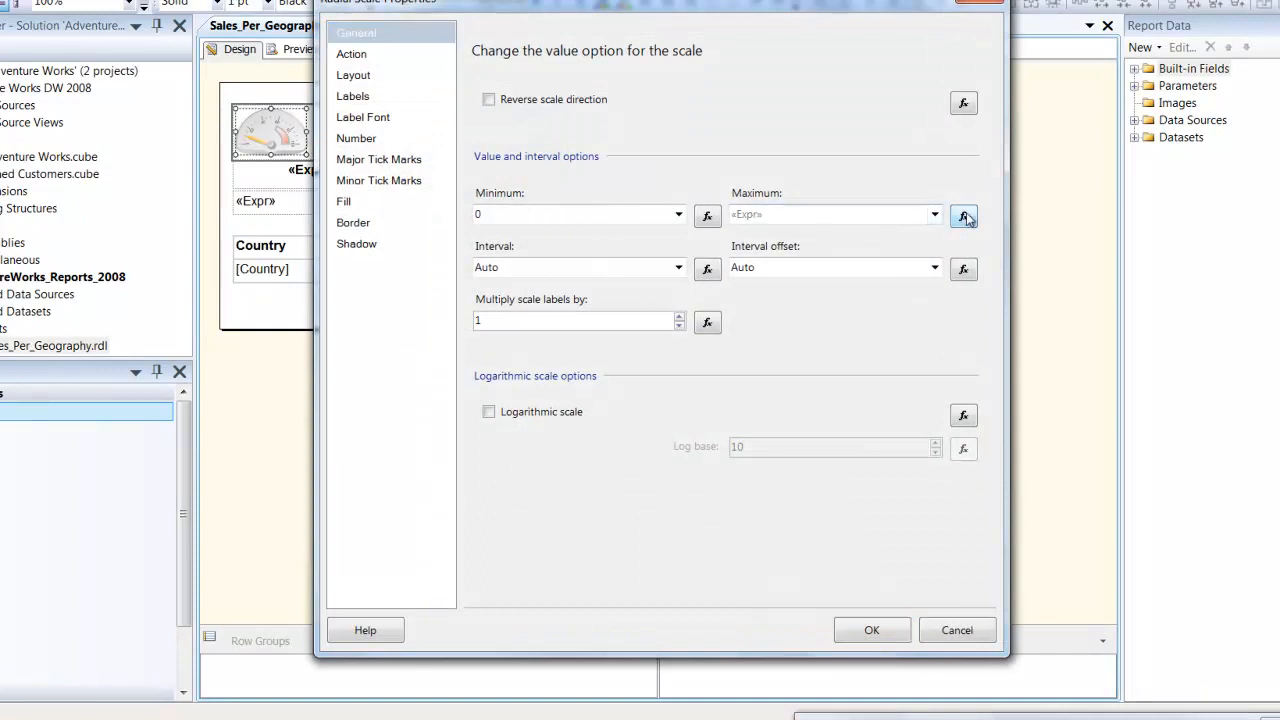
mouse_move(903, 251)
mouse_down()
mouse_move(914, 253)
mouse_move(906, 245)
mouse_up()
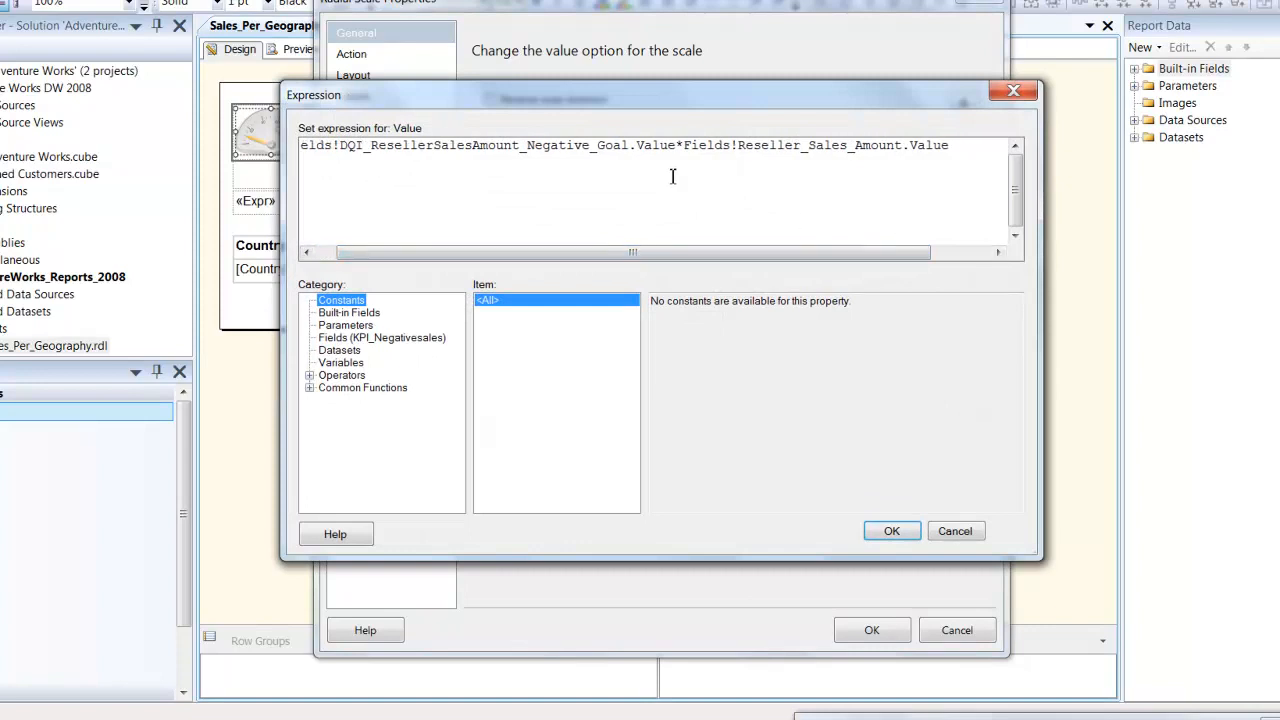
click(622, 153)
click(914, 533)
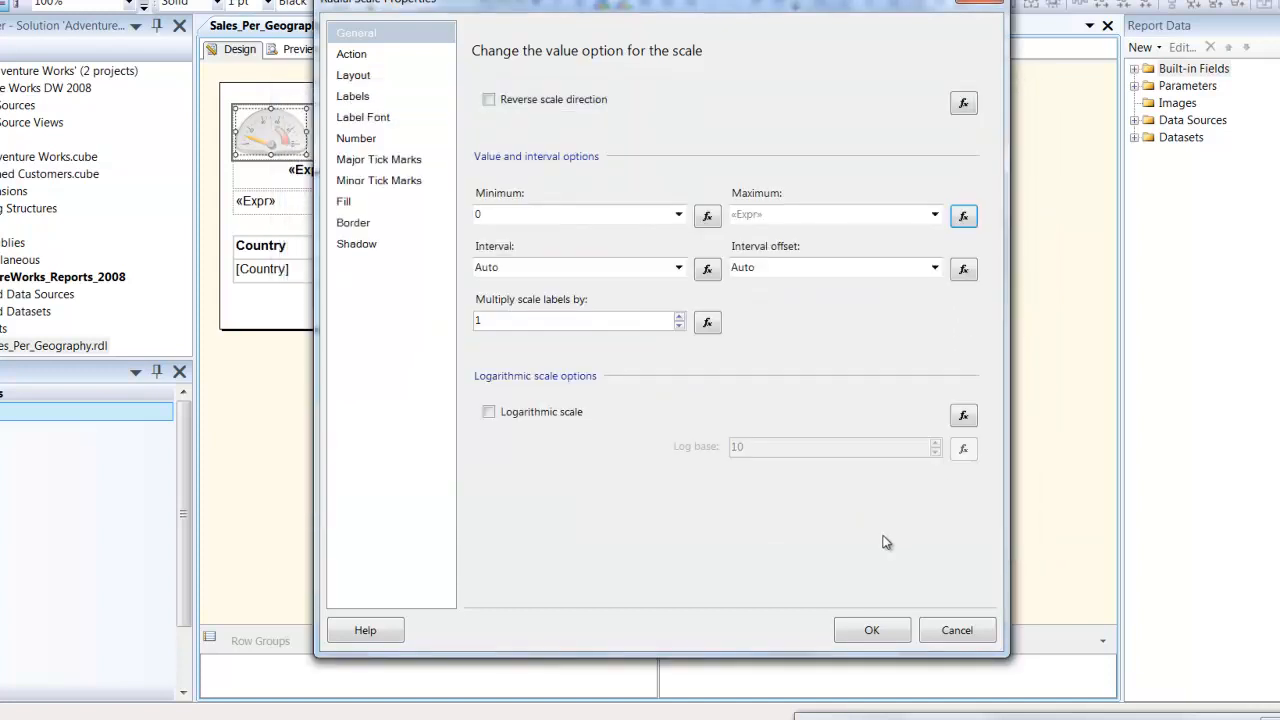
click(845, 628)
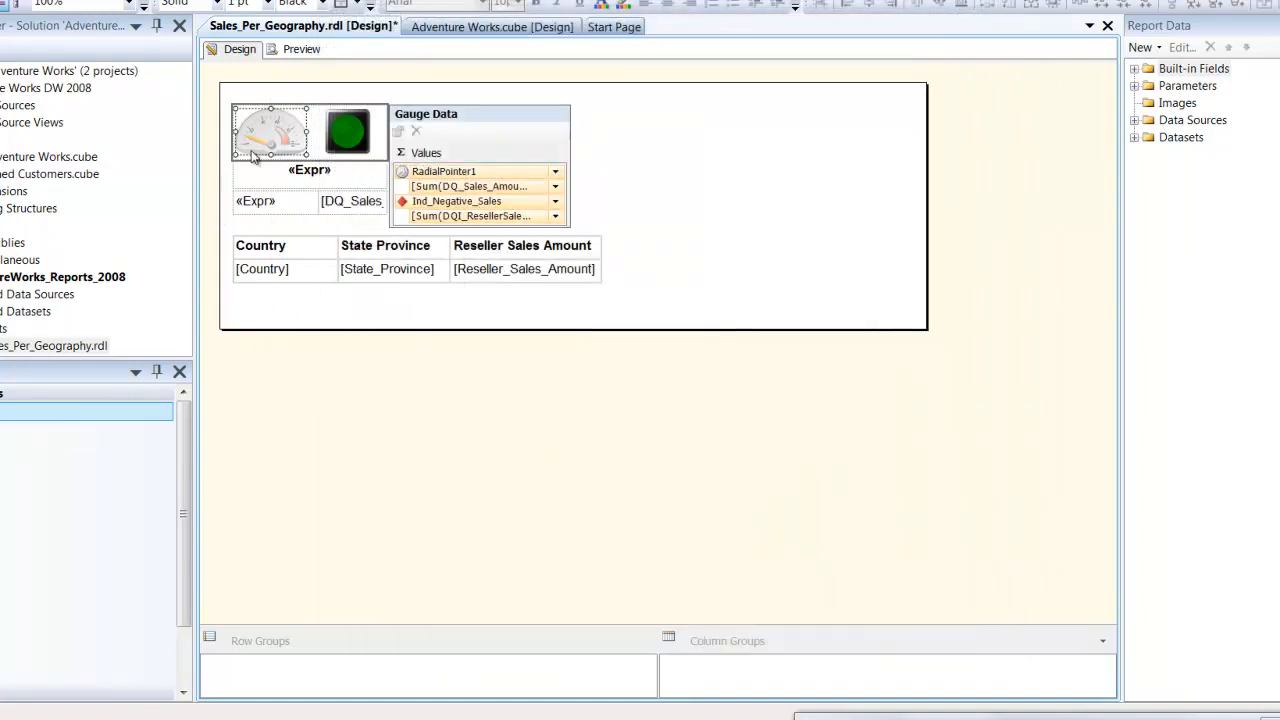
- Check the field behind the radial gauge pointer's value in the pointer properties, keeping its settings
click(261, 147)
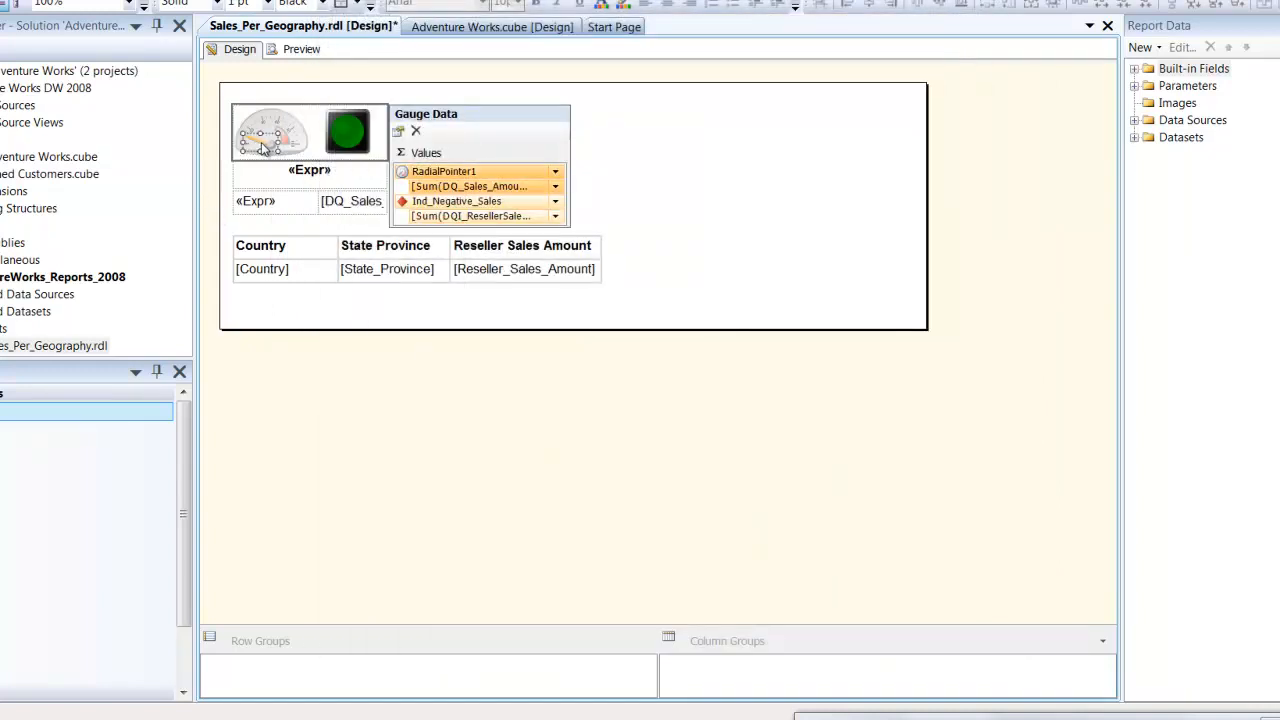
right_click(262, 147)
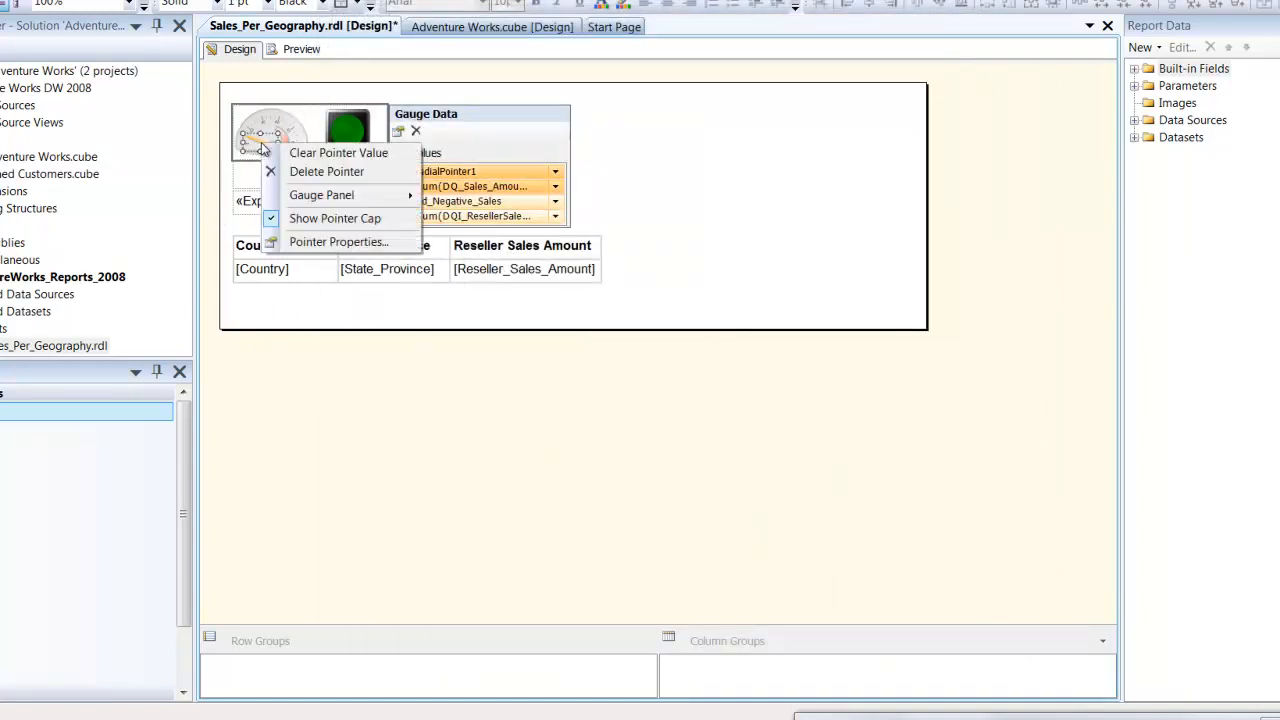
click(305, 244)
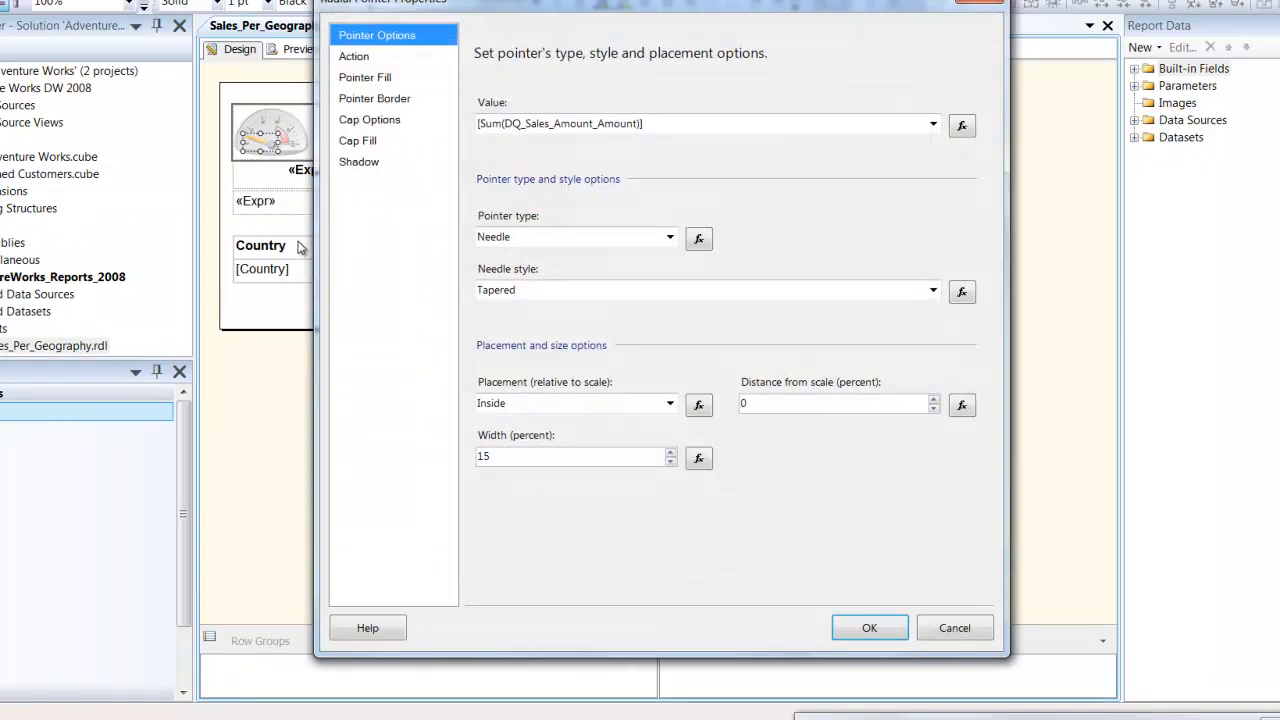
click(516, 132)
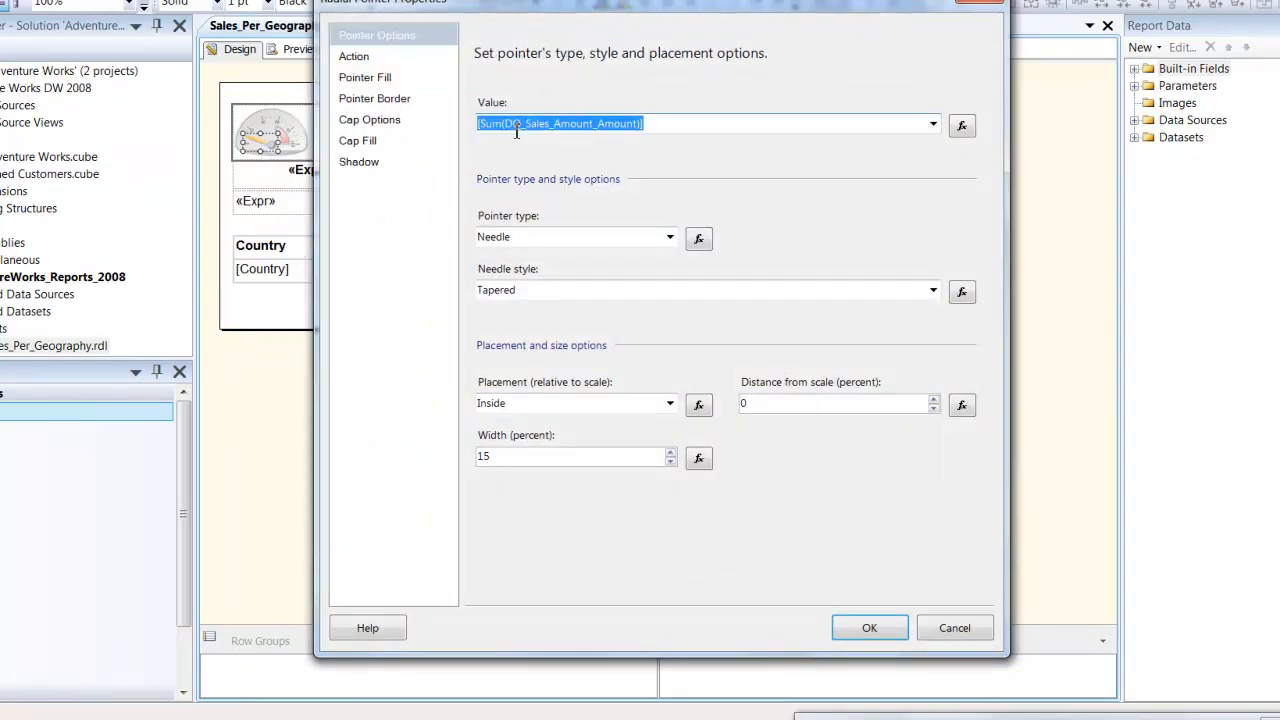
click(516, 132)
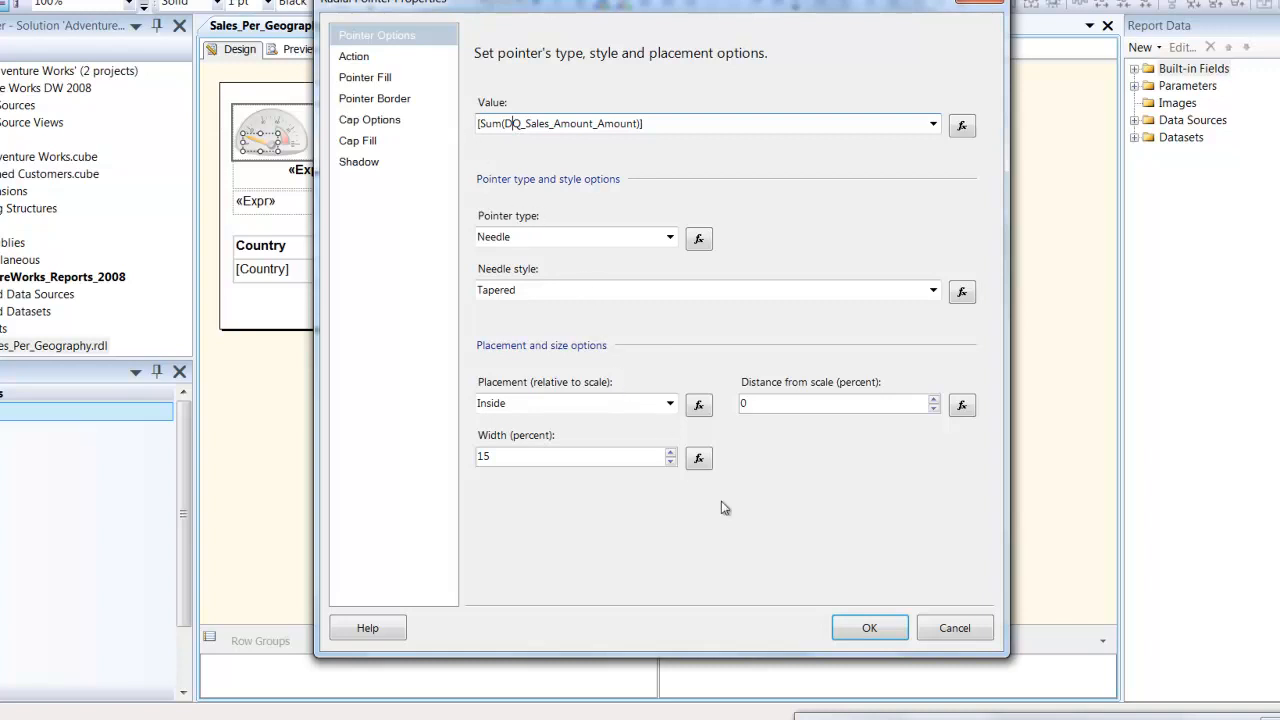
click(869, 628)
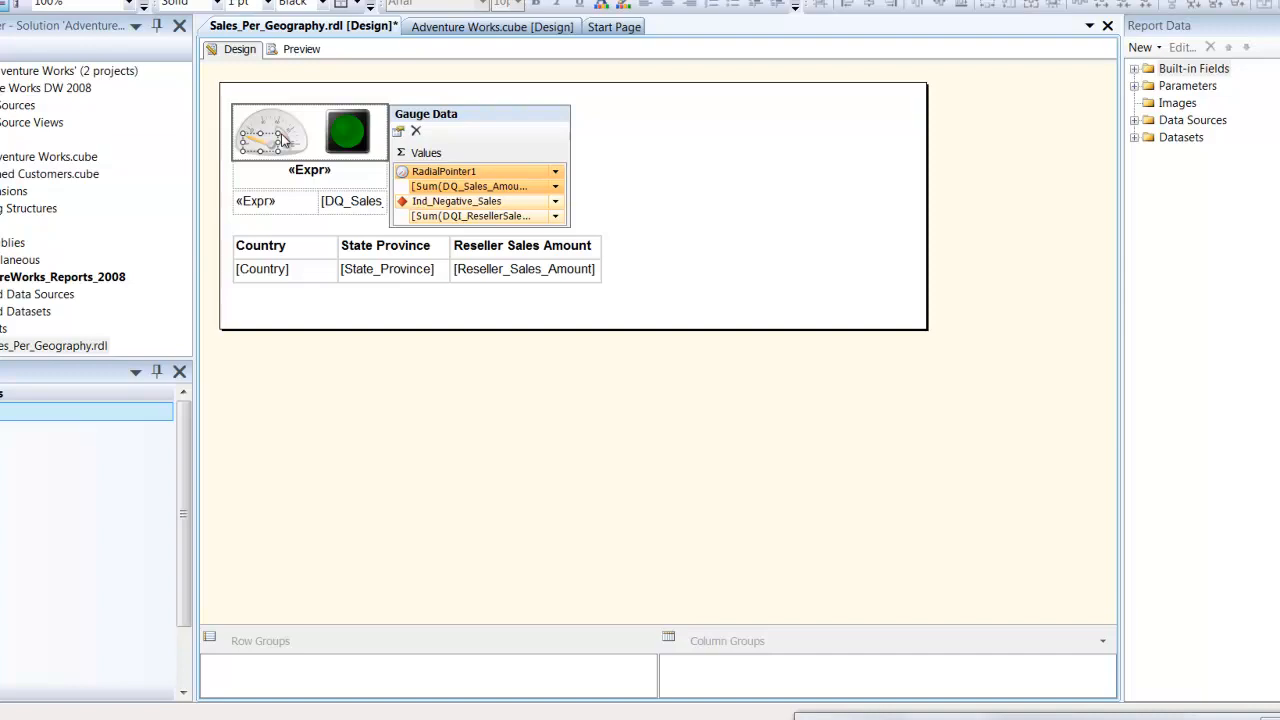
- Examine the ToolTip expression of the indicator beside the gauge, accepting it as it stands
click(346, 143)
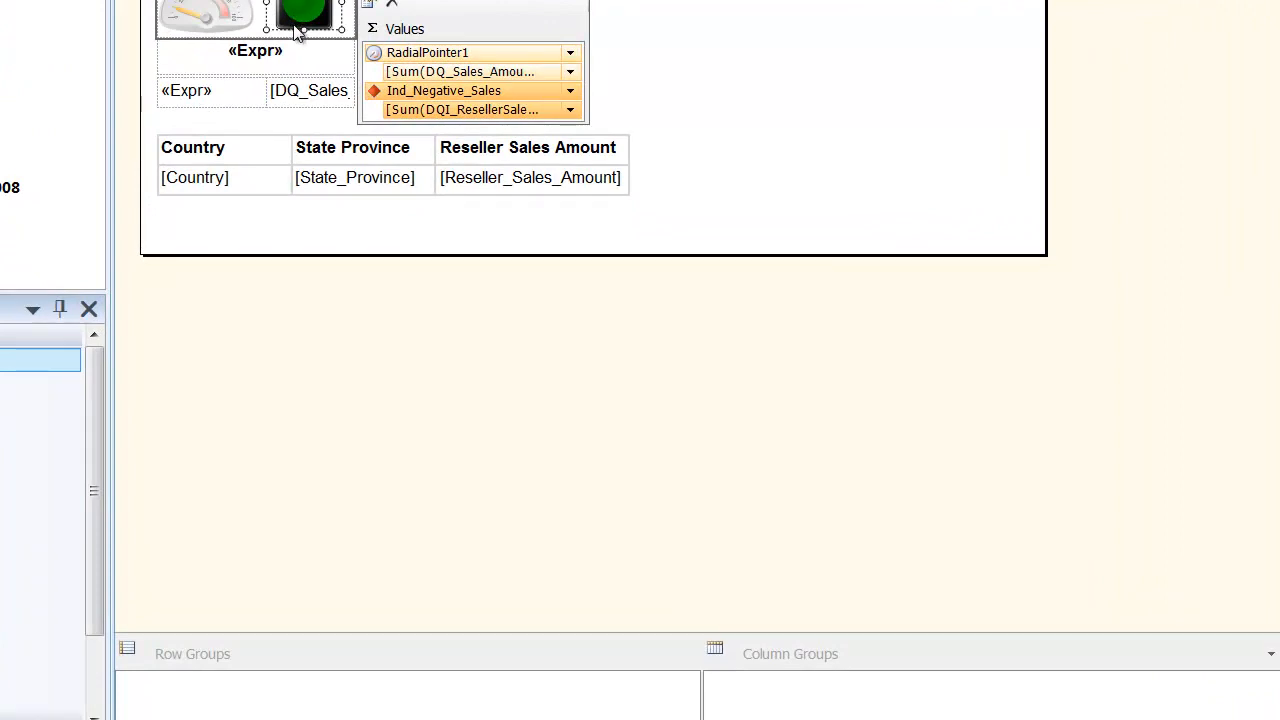
right_click(303, 18)
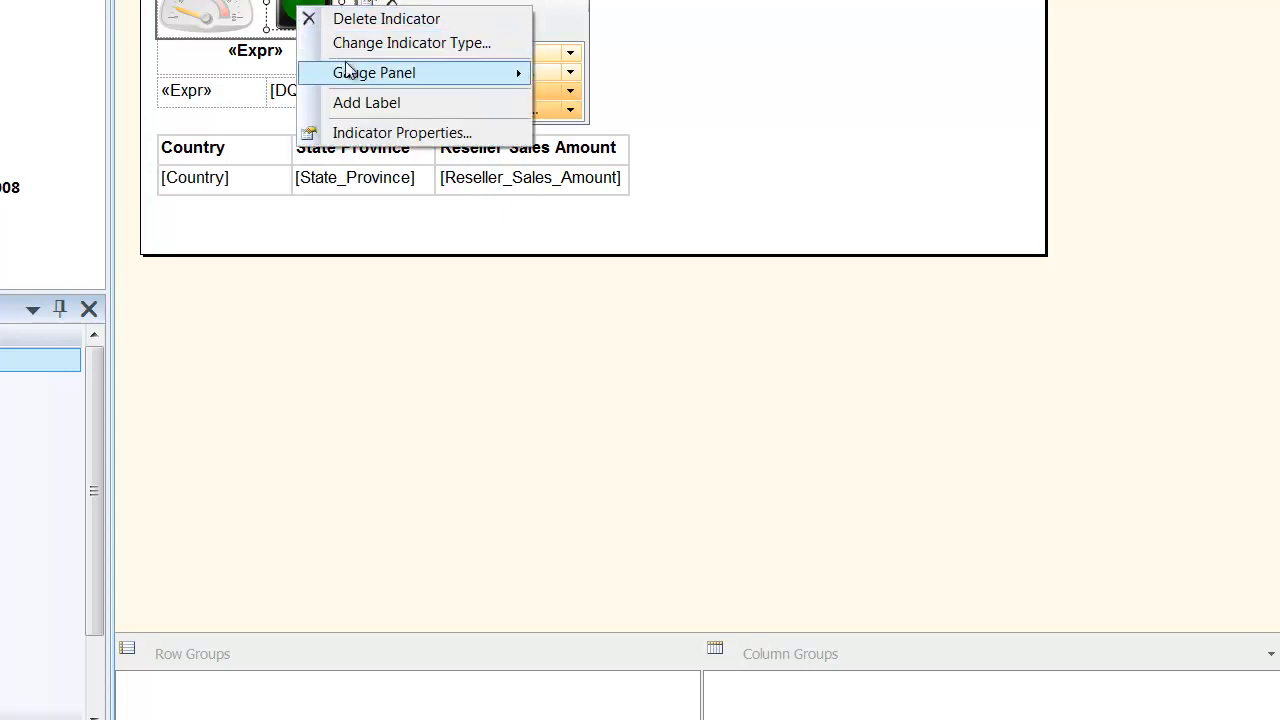
click(368, 133)
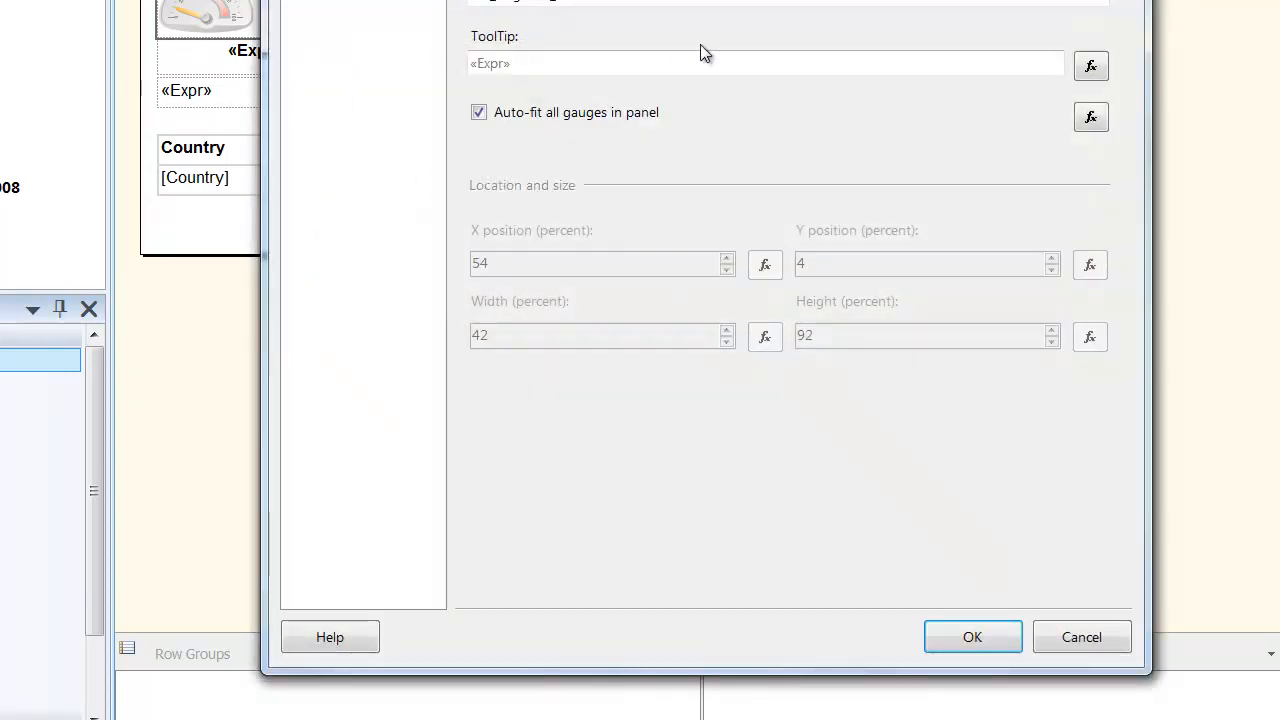
click(1090, 65)
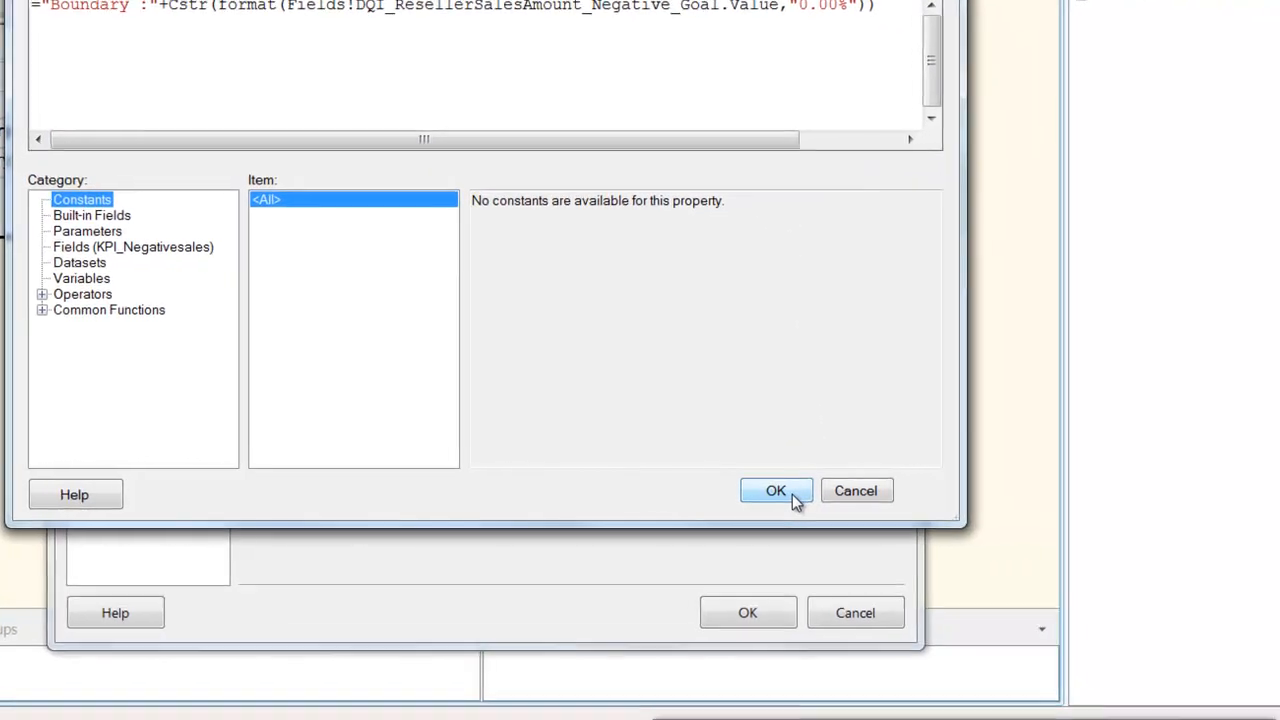
click(792, 494)
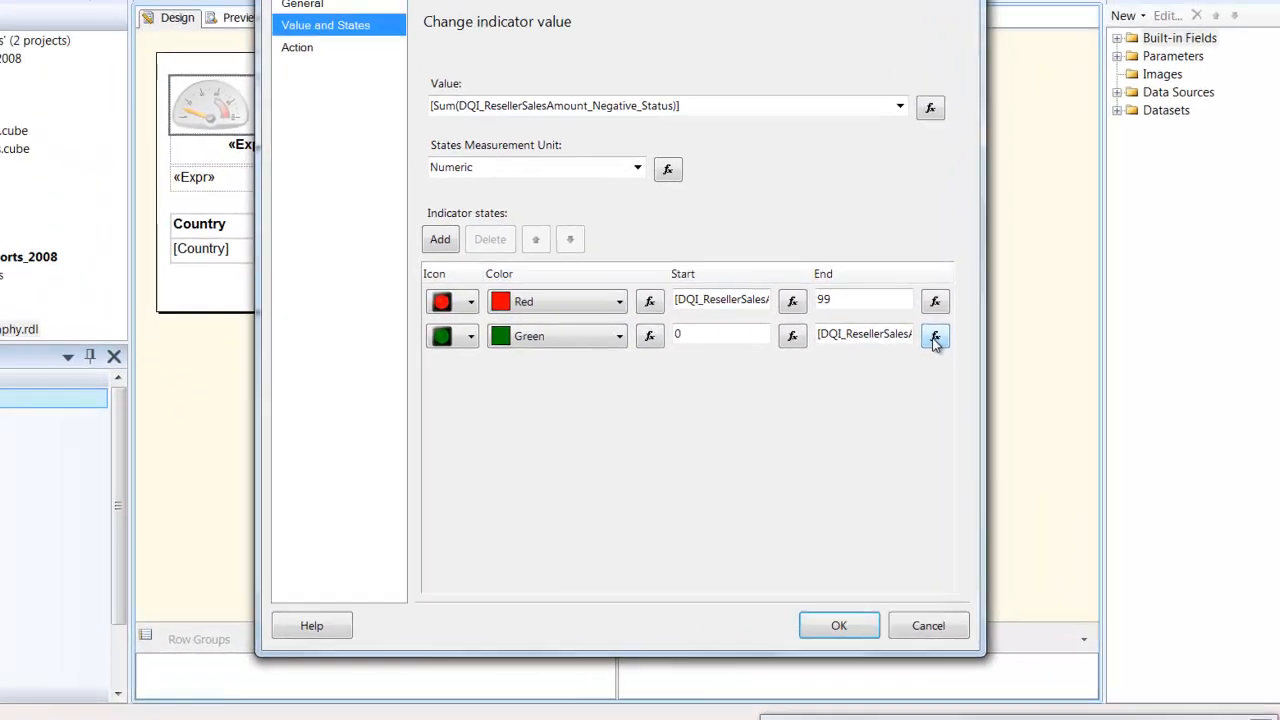
- Check the expressions behind the green state's End value and the red state's Start value of the indicator
click(817, 261)
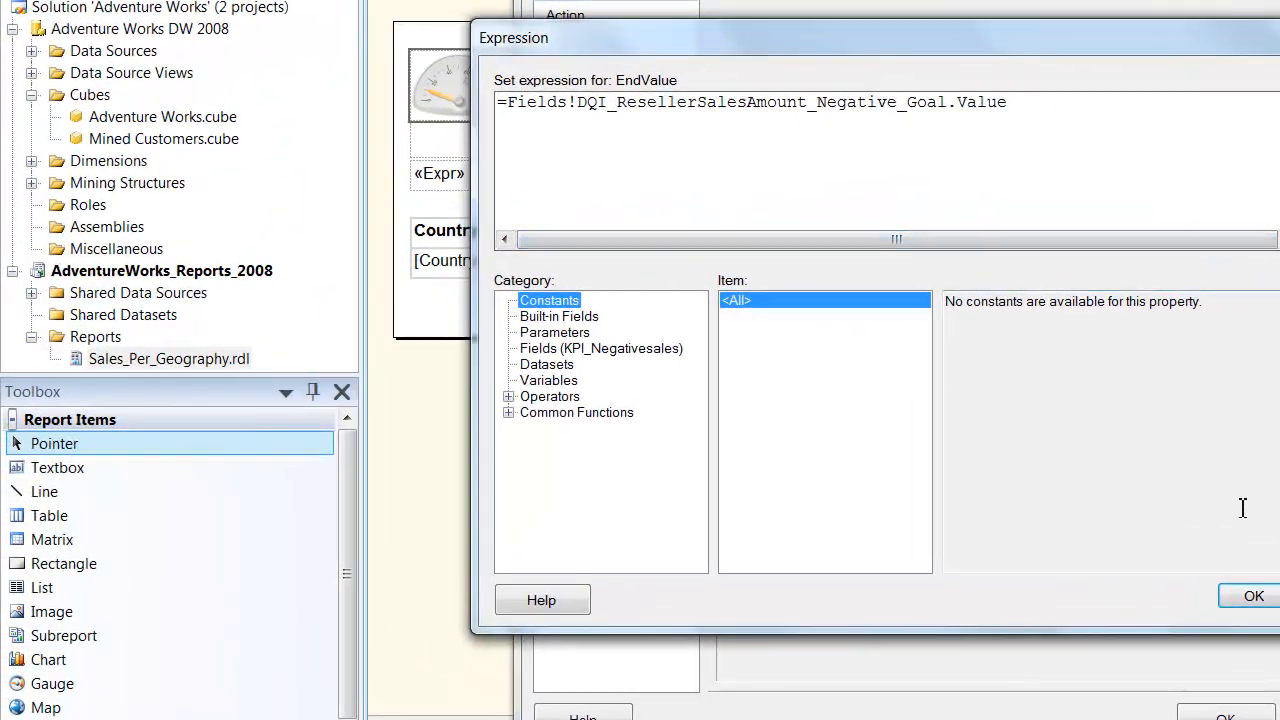
click(1252, 596)
click(1168, 326)
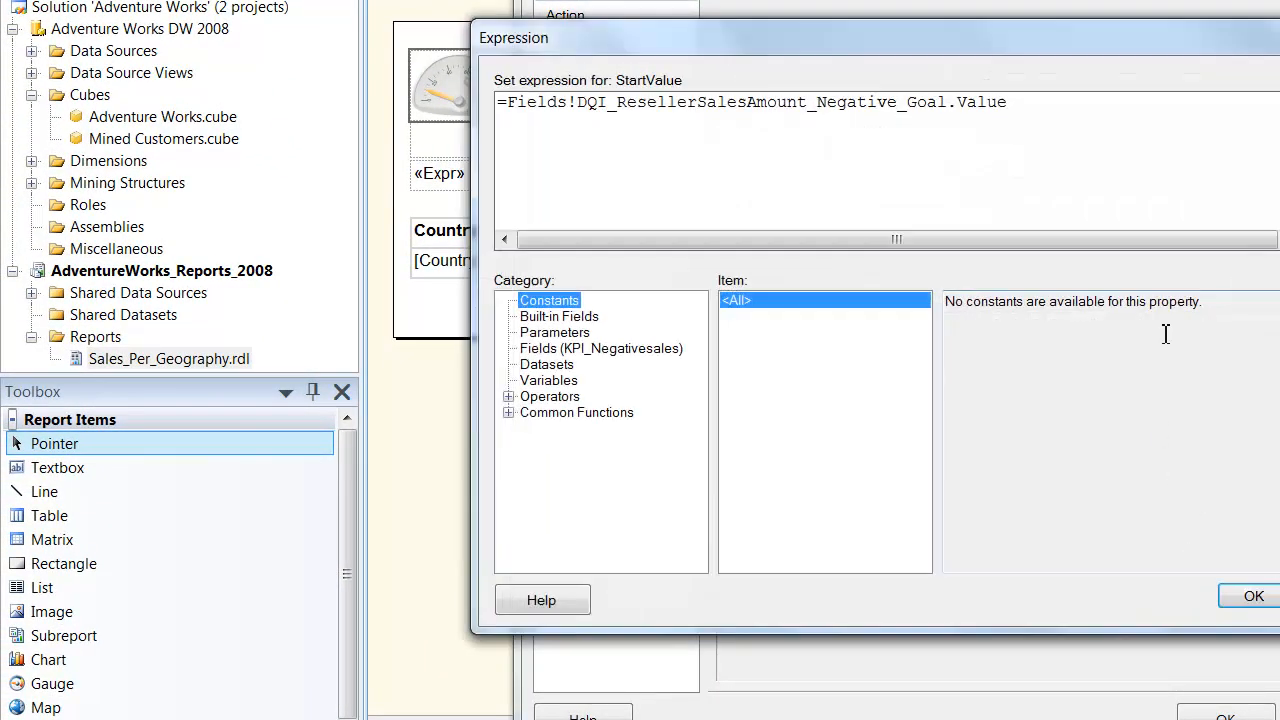
click(1067, 117)
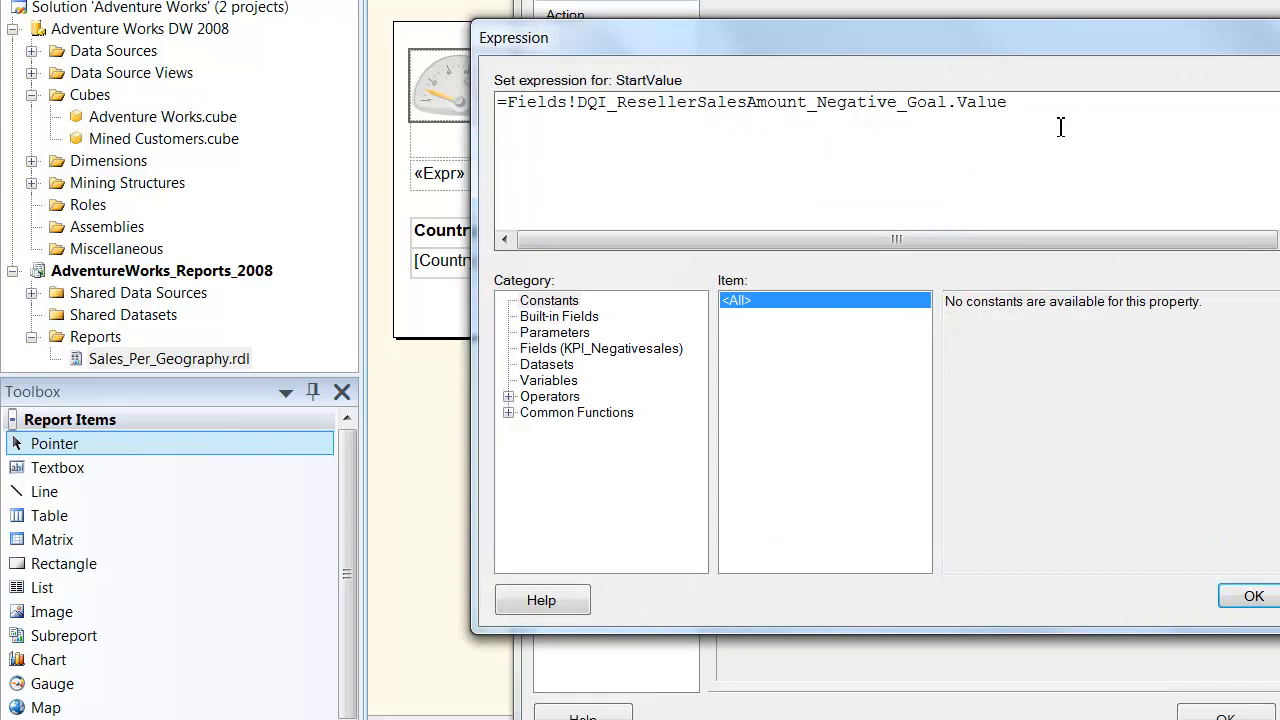
click(1252, 597)
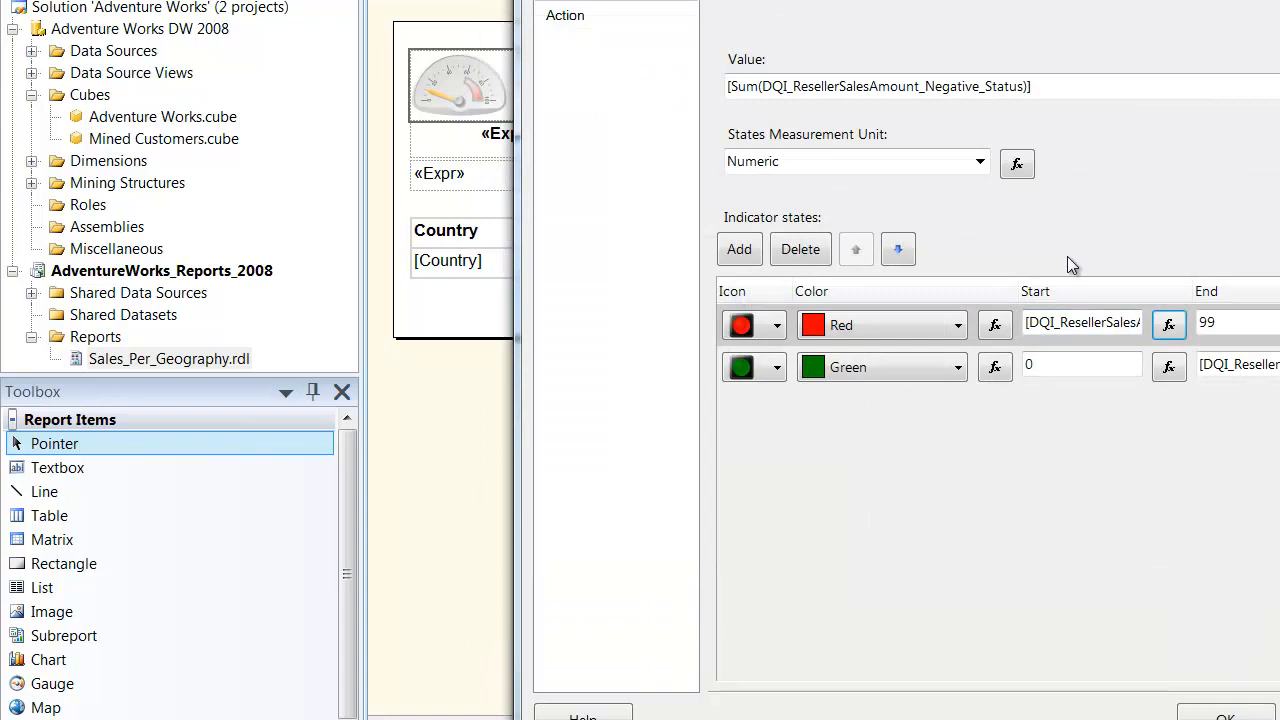
- Select the indicator's whole Value expression for review and accept the indicator properties
click(1036, 98)
drag(1036, 98, 702, 87)
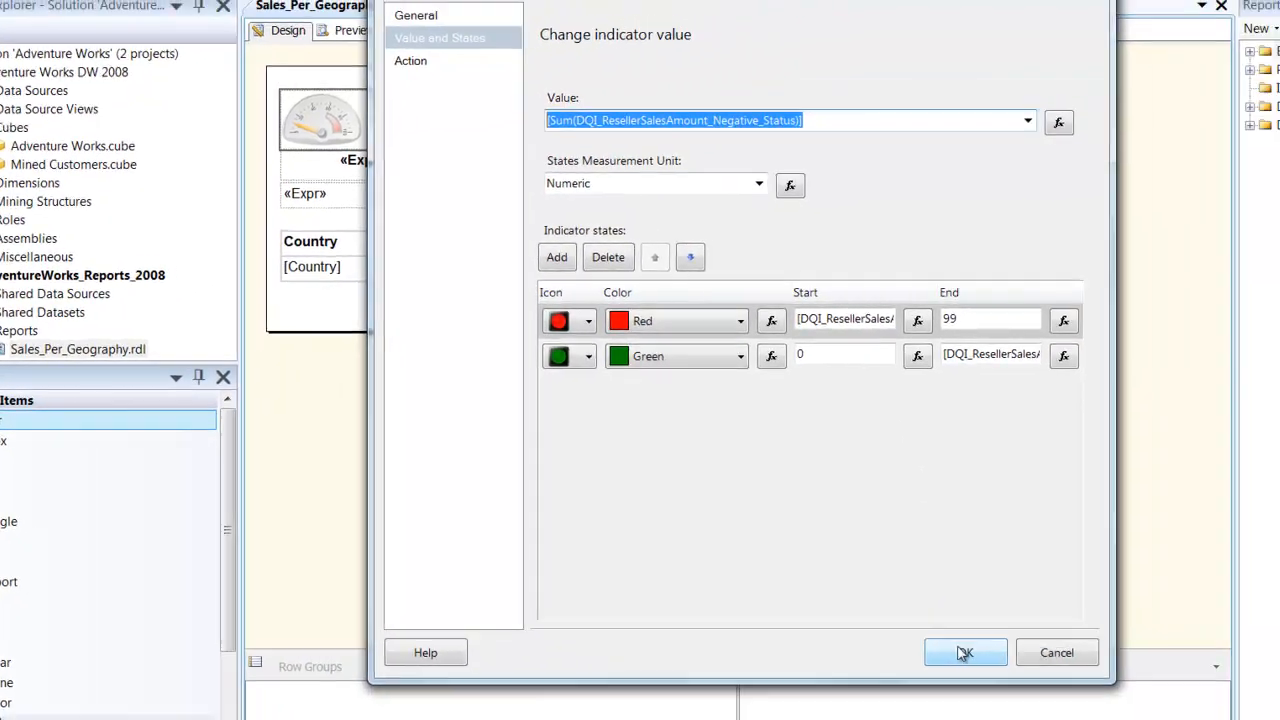
click(1224, 716)
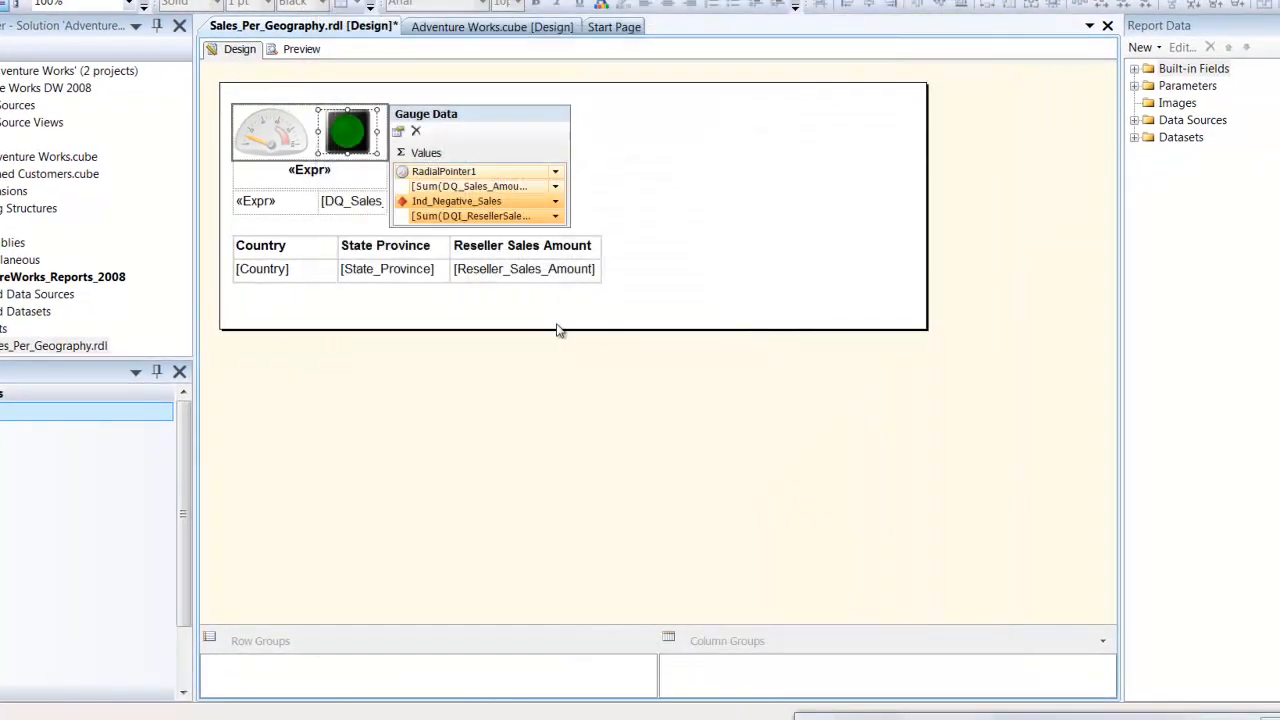
- Review the value expression of the text box directly below the gauge and indicator
right_click(368, 193)
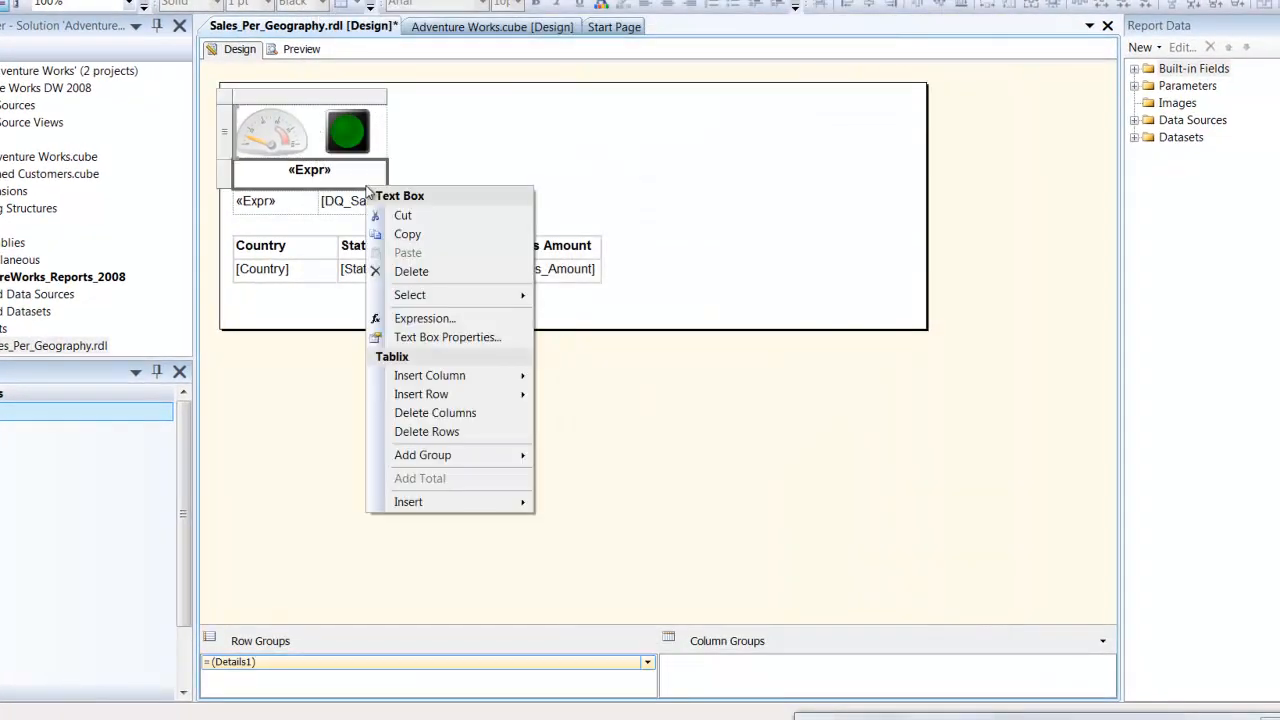
click(426, 316)
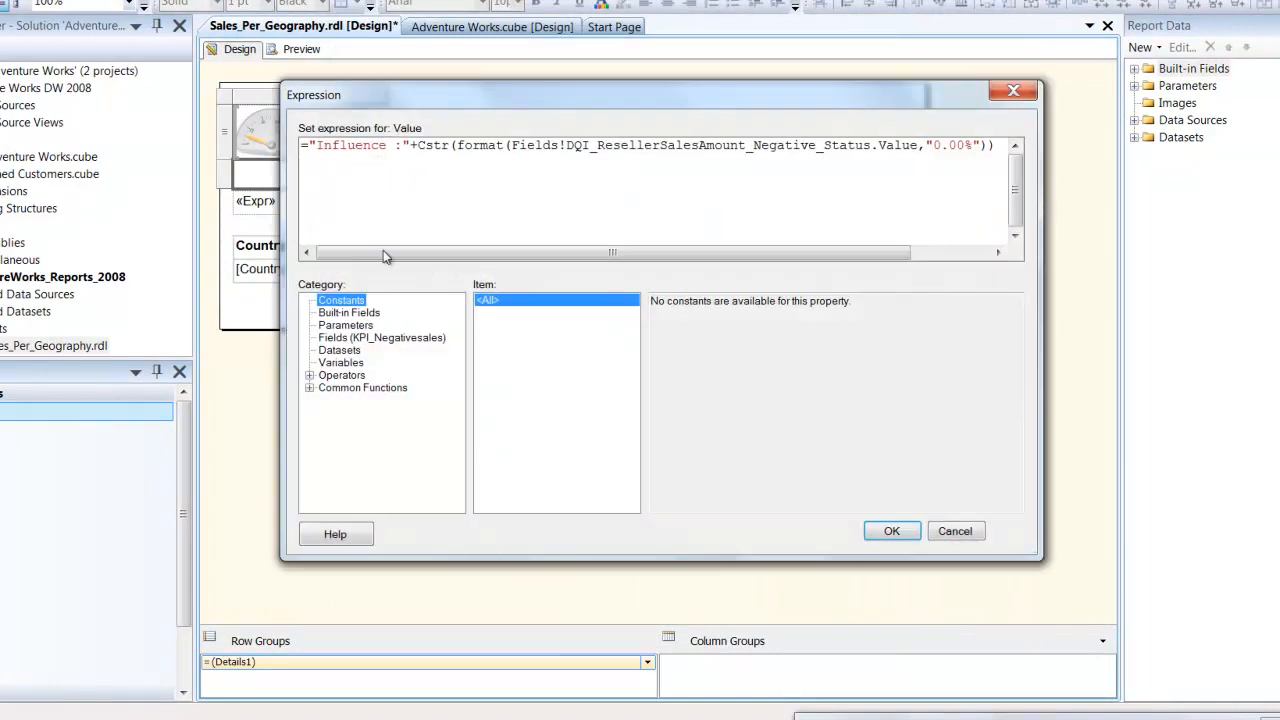
mouse_move(383, 250)
mouse_down()
mouse_move(479, 250)
mouse_move(378, 254)
mouse_up()
click(889, 531)
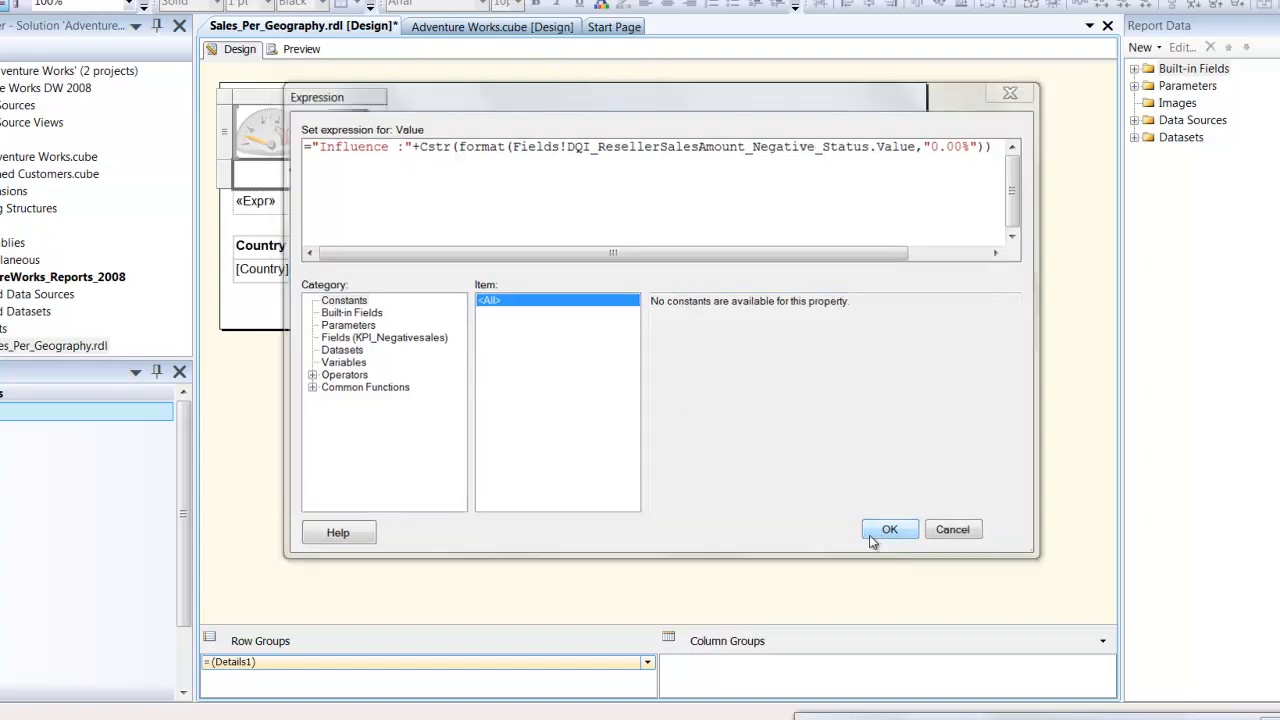
- Examine the full value expression of the first text box in the detail table below the gauge
right_click(304, 204)
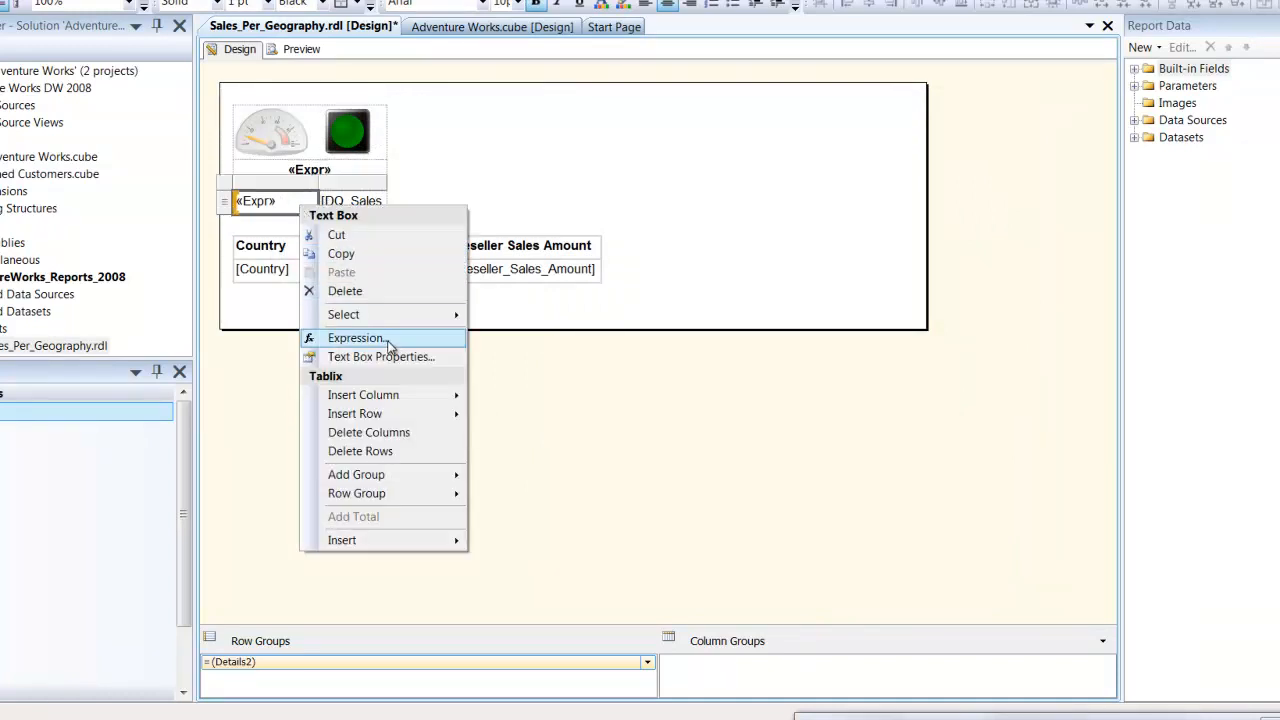
click(352, 337)
mouse_move(386, 252)
mouse_down()
mouse_move(444, 262)
mouse_move(391, 251)
mouse_up()
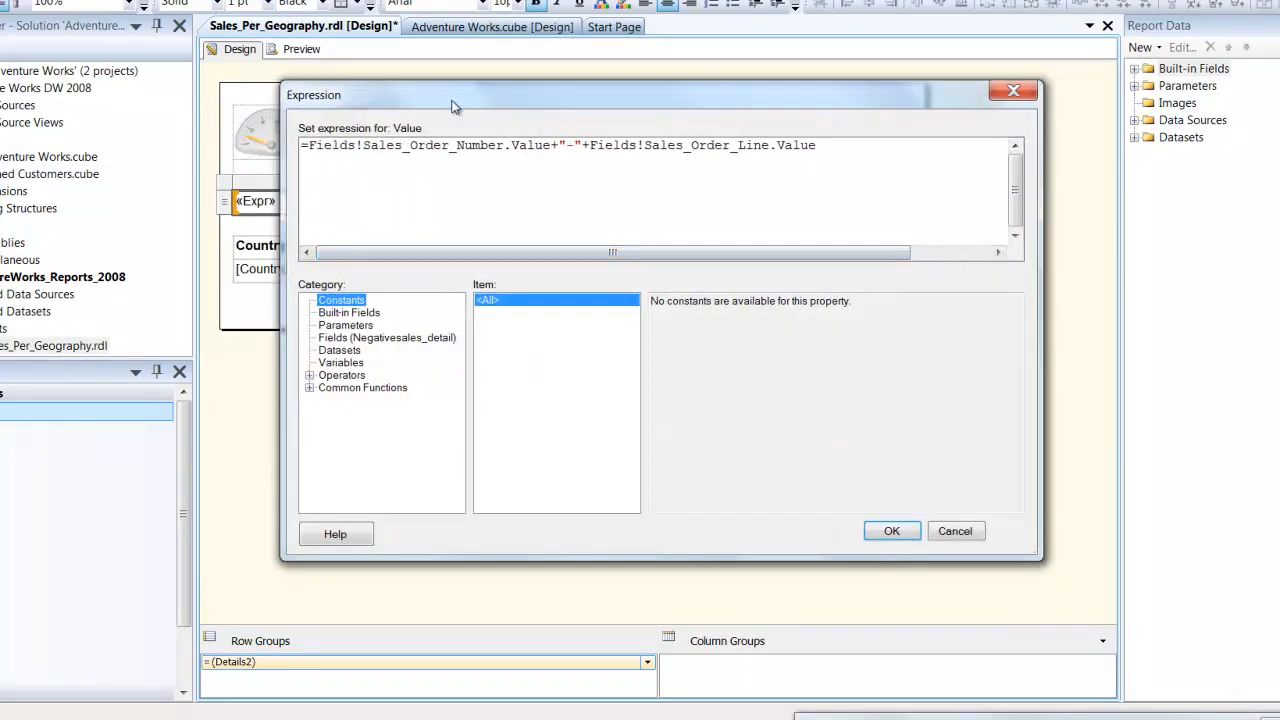
drag(458, 98, 453, 243)
click(466, 285)
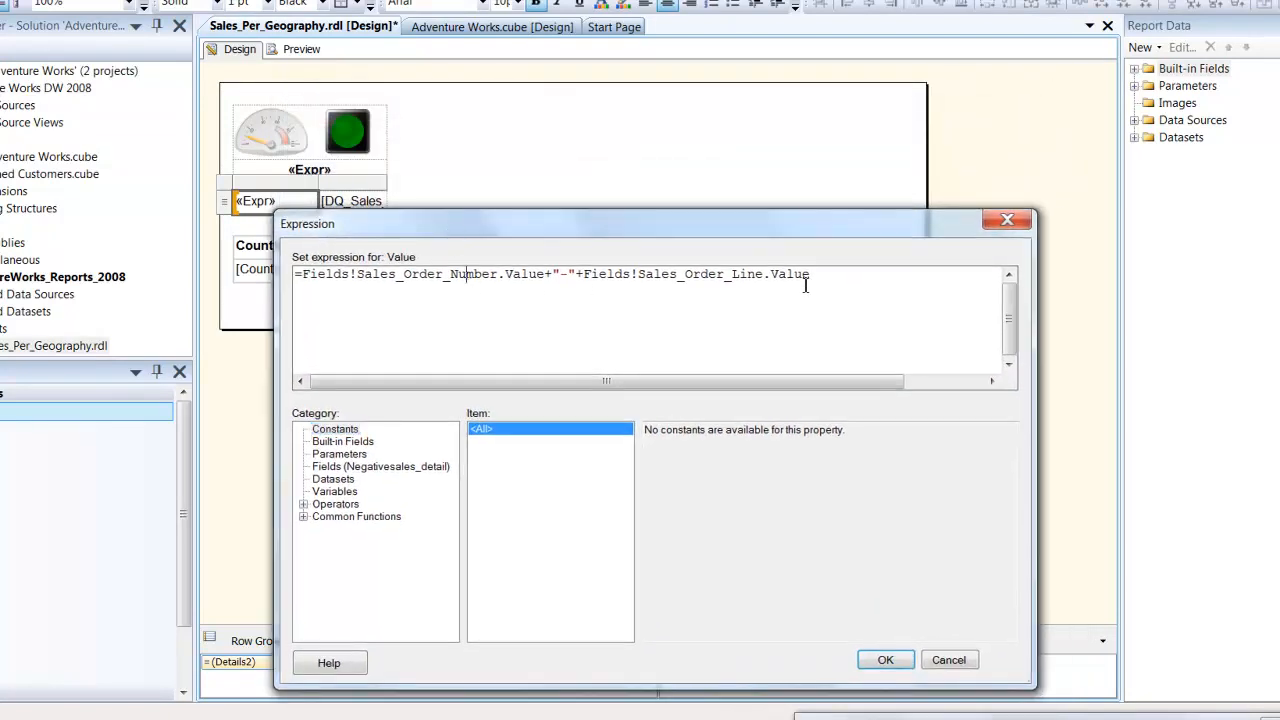
drag(806, 285, 307, 277)
click(318, 284)
click(873, 659)
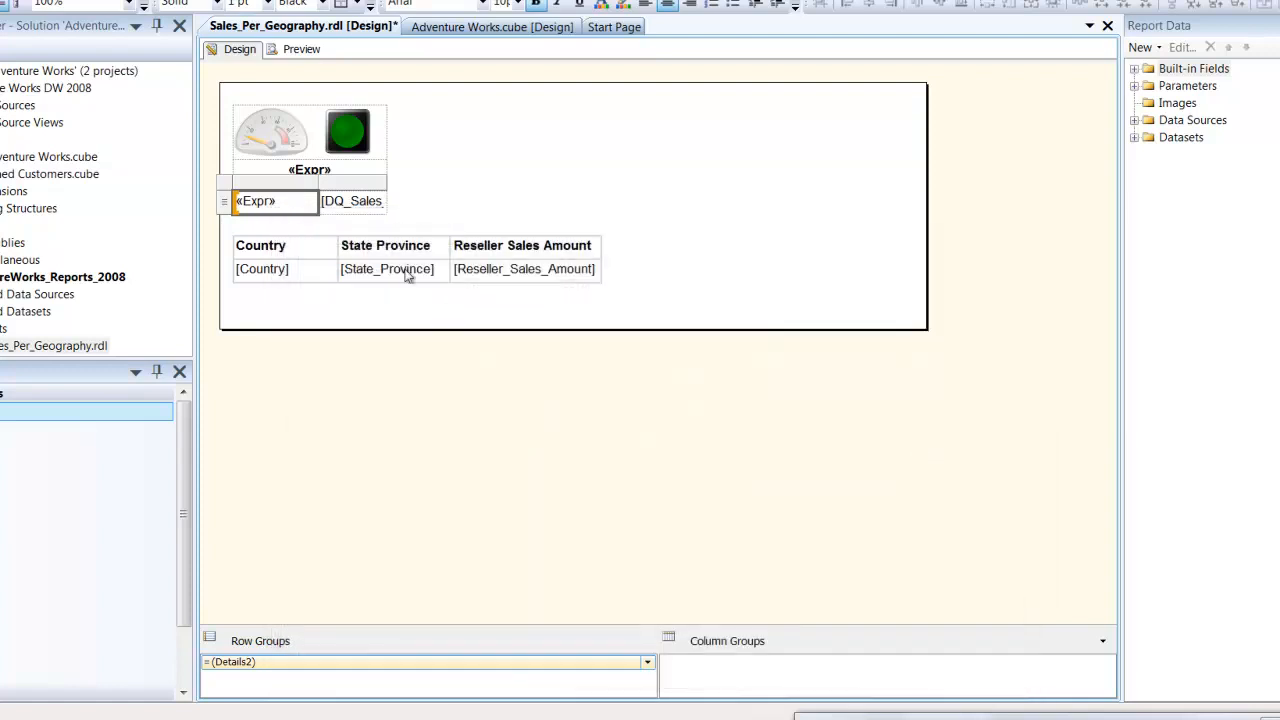
- Check the value expression of the second text box in the detail table below the gauge
click(334, 171)
right_click(341, 214)
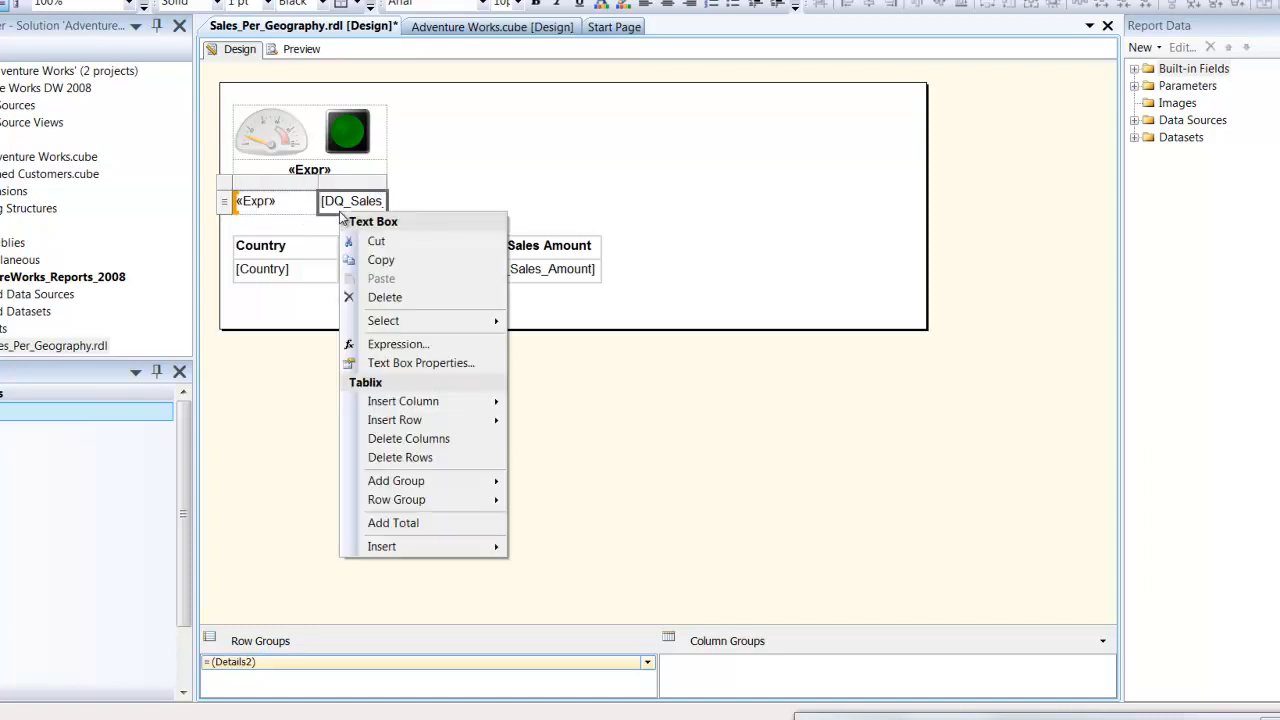
click(393, 343)
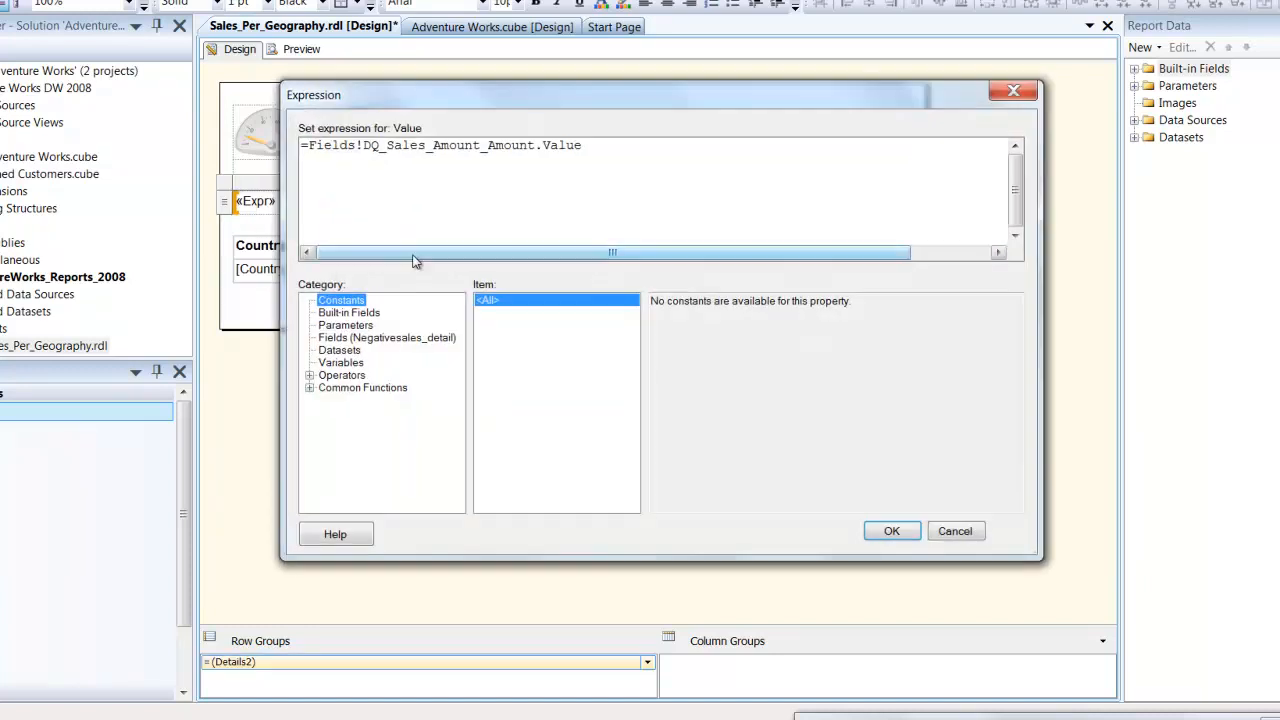
mouse_move(405, 254)
mouse_down()
mouse_move(481, 263)
mouse_move(411, 262)
mouse_up()
click(396, 152)
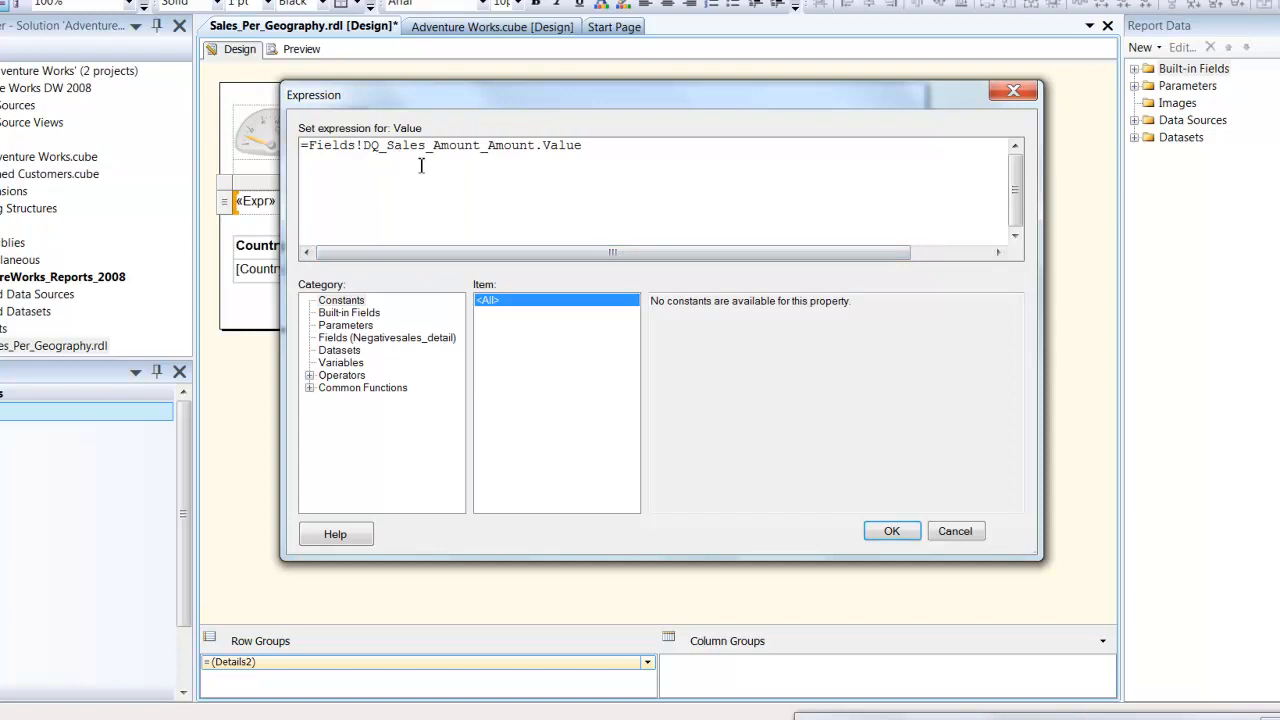
click(893, 535)
- Look at the Visibility options of the DQ_Sales_Amount_Amount text box without changing them
right_click(352, 213)
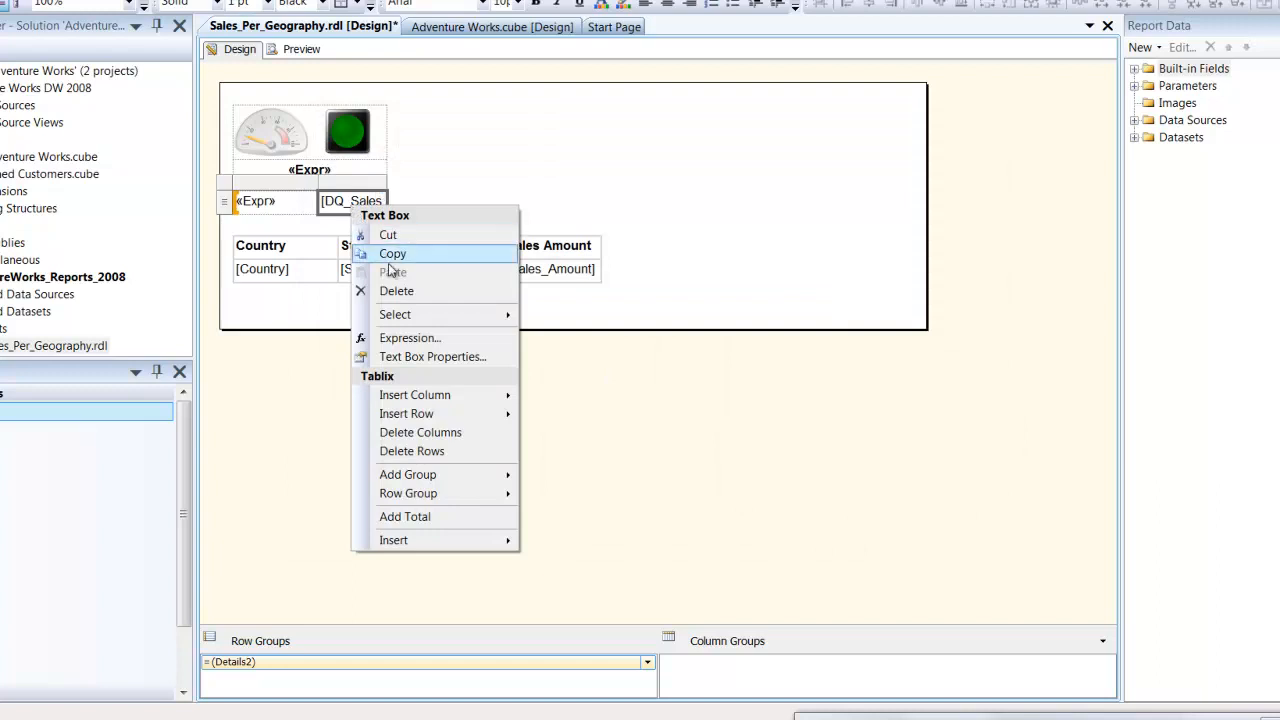
click(422, 355)
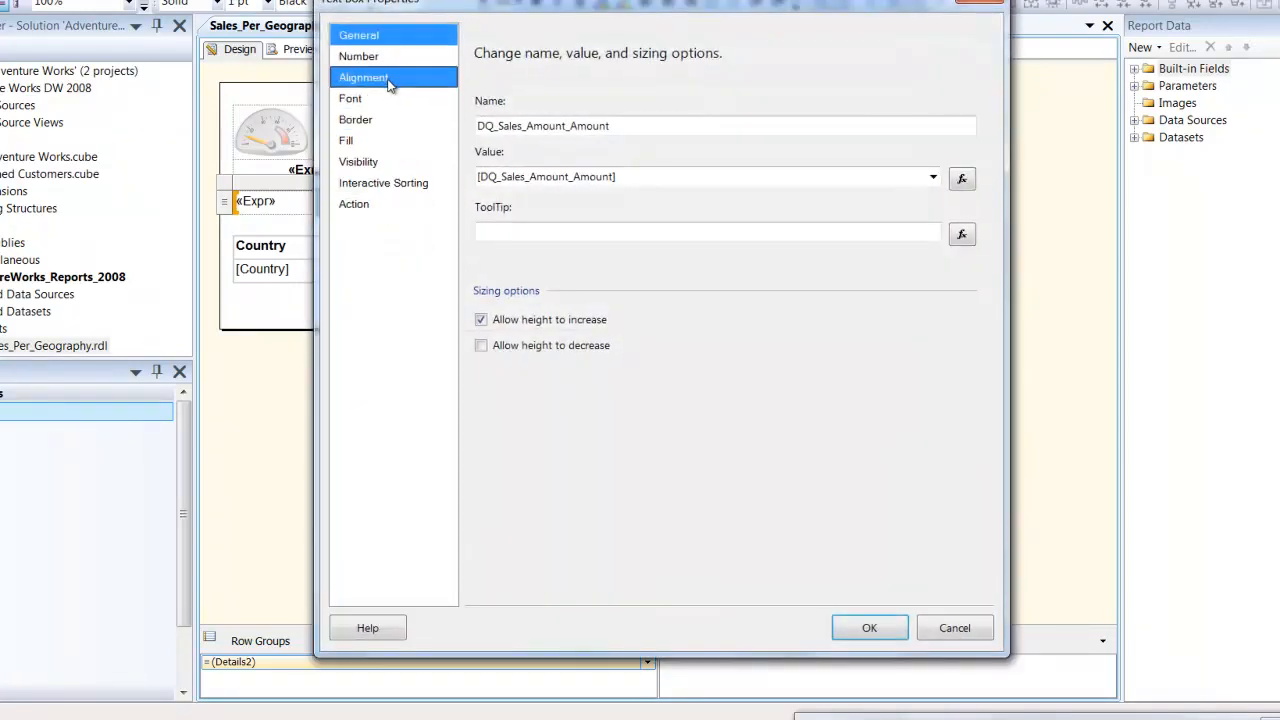
click(388, 162)
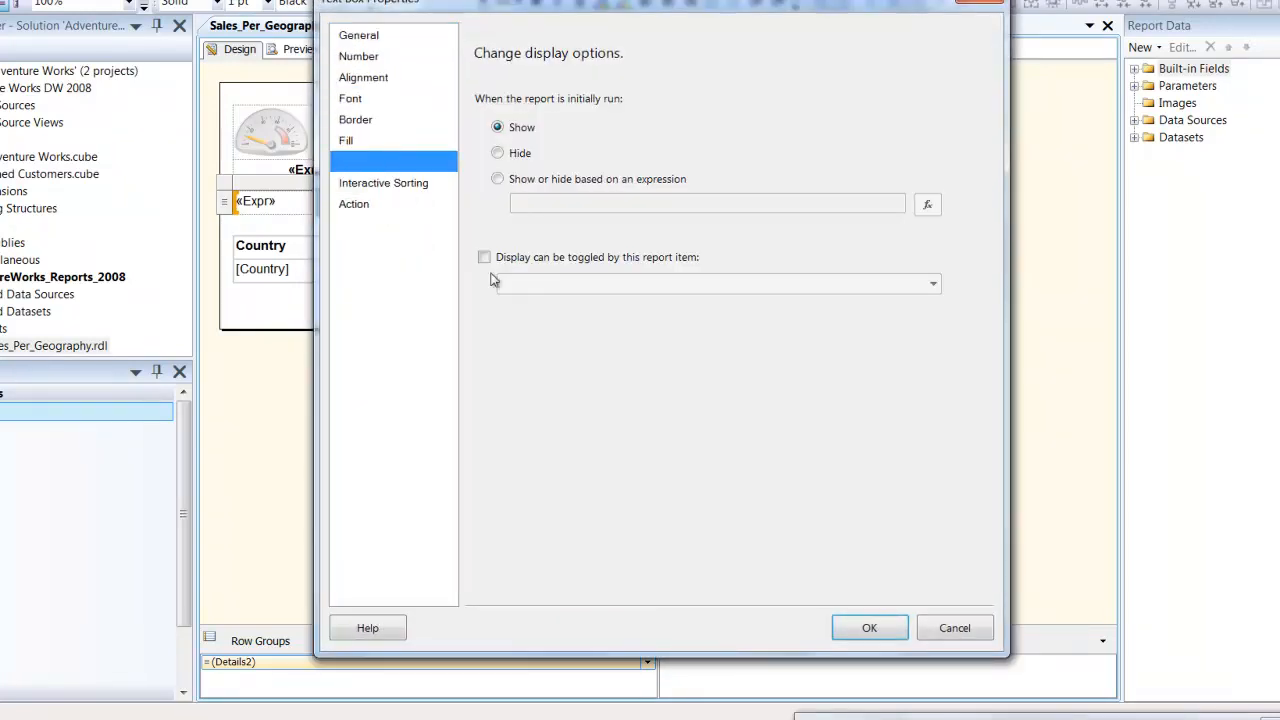
click(869, 627)
- Review the detail tablix's dataset and its Visibility options, including the report item that toggles its display
right_click(229, 195)
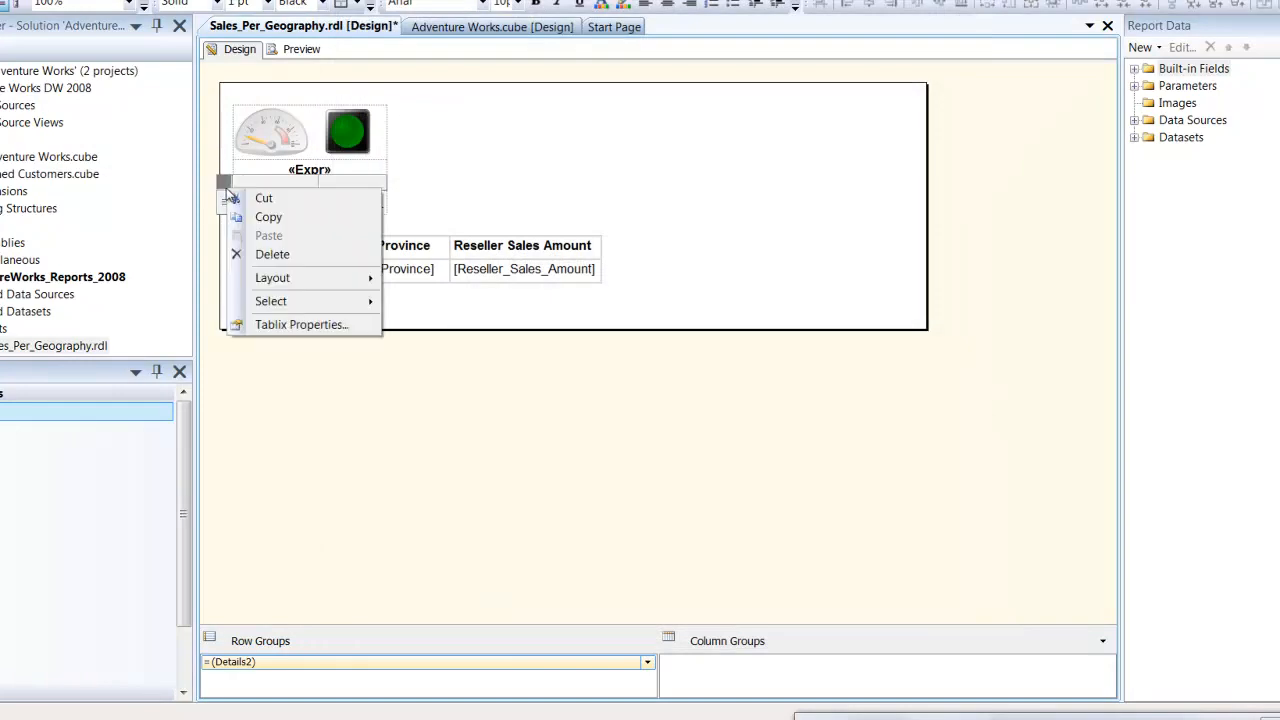
click(279, 333)
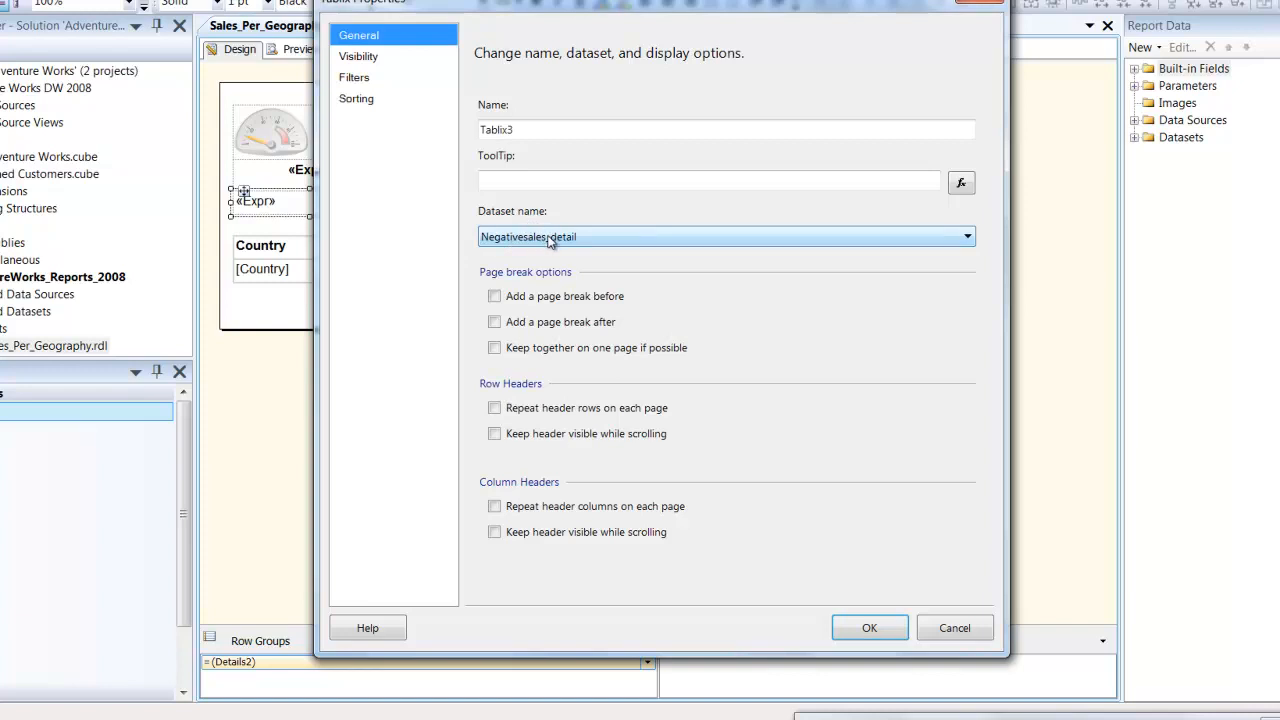
click(400, 58)
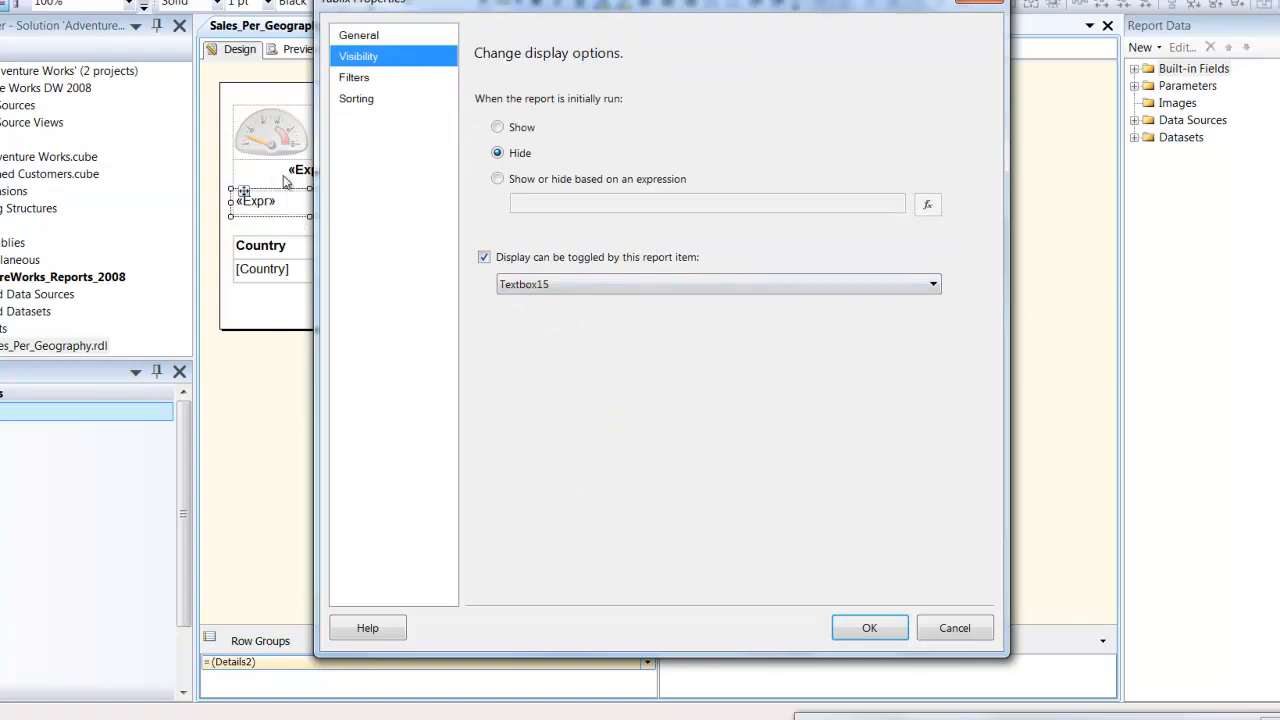
click(868, 628)
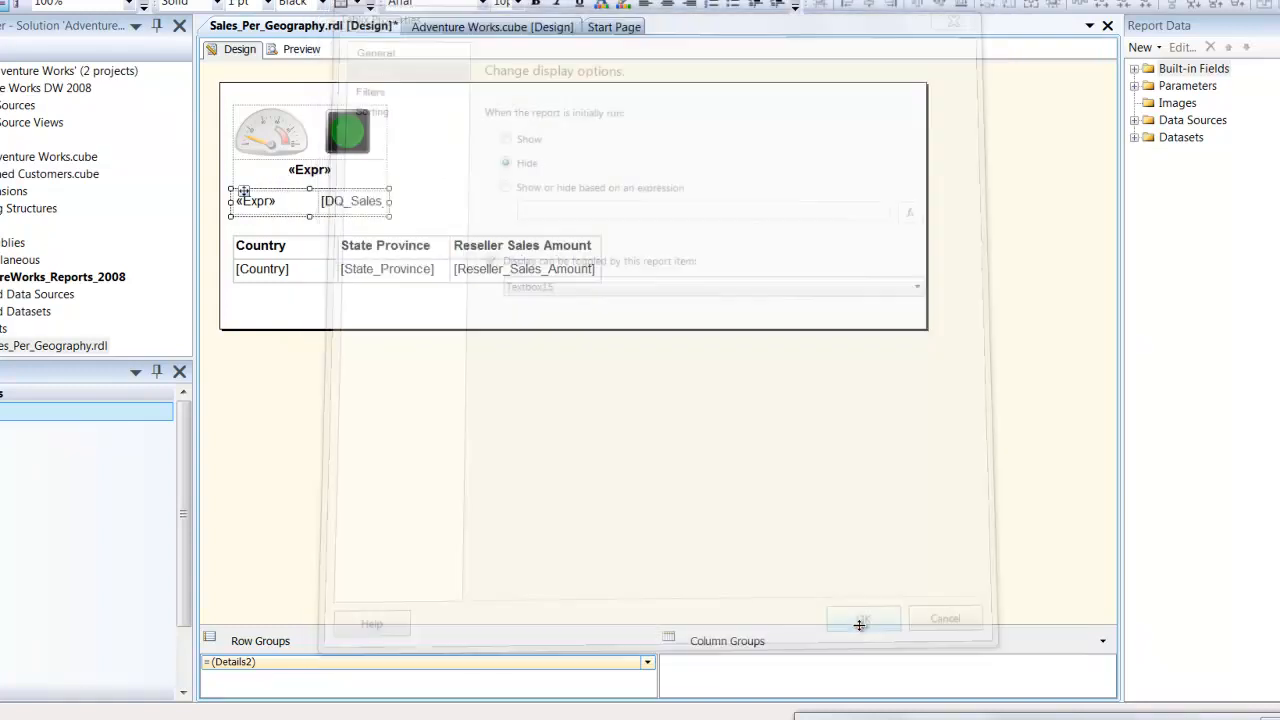
- Review the Action settings of the DQ_Sales_Amount_Amount text box, including the field that supplies its Go to URL link
right_click(365, 215)
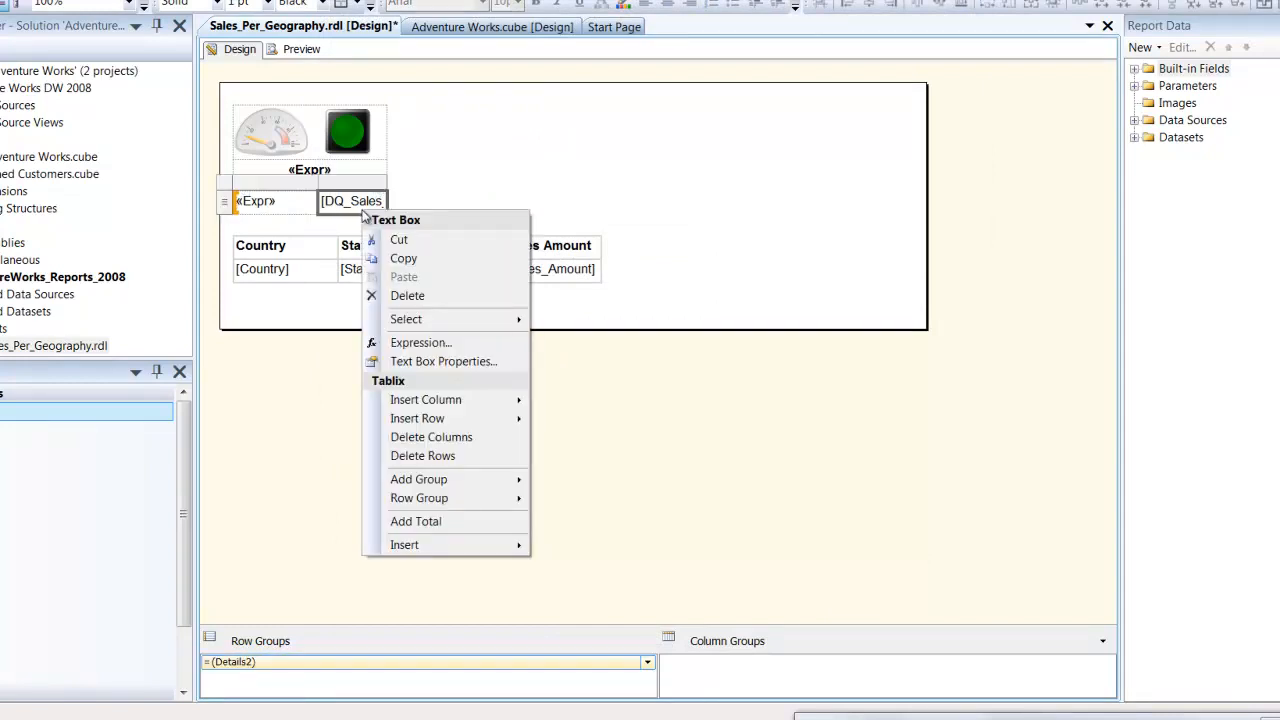
click(445, 362)
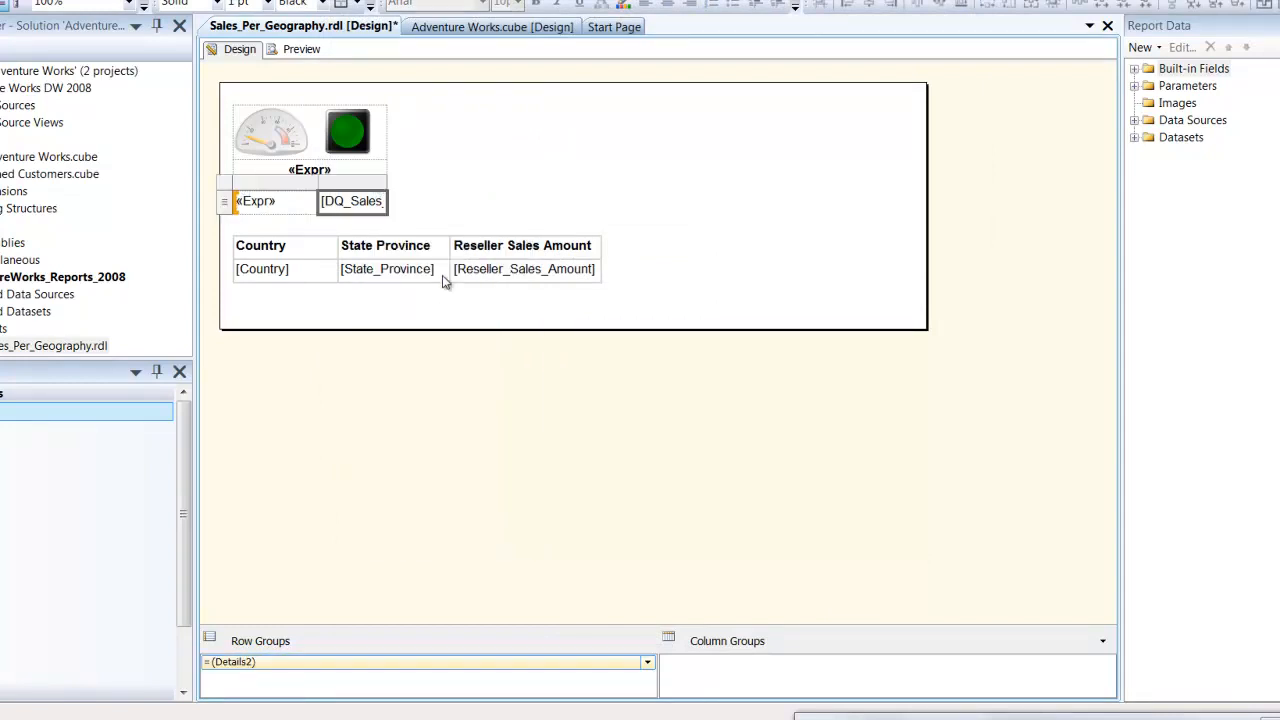
click(355, 204)
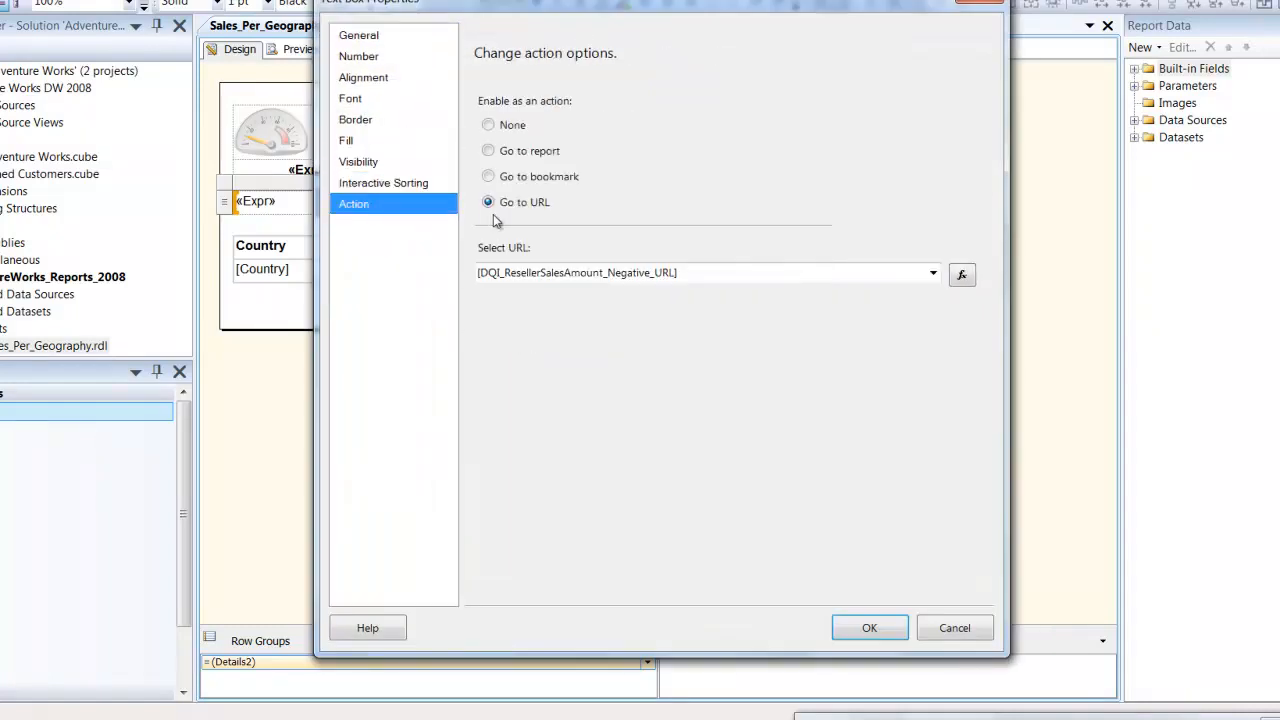
click(700, 280)
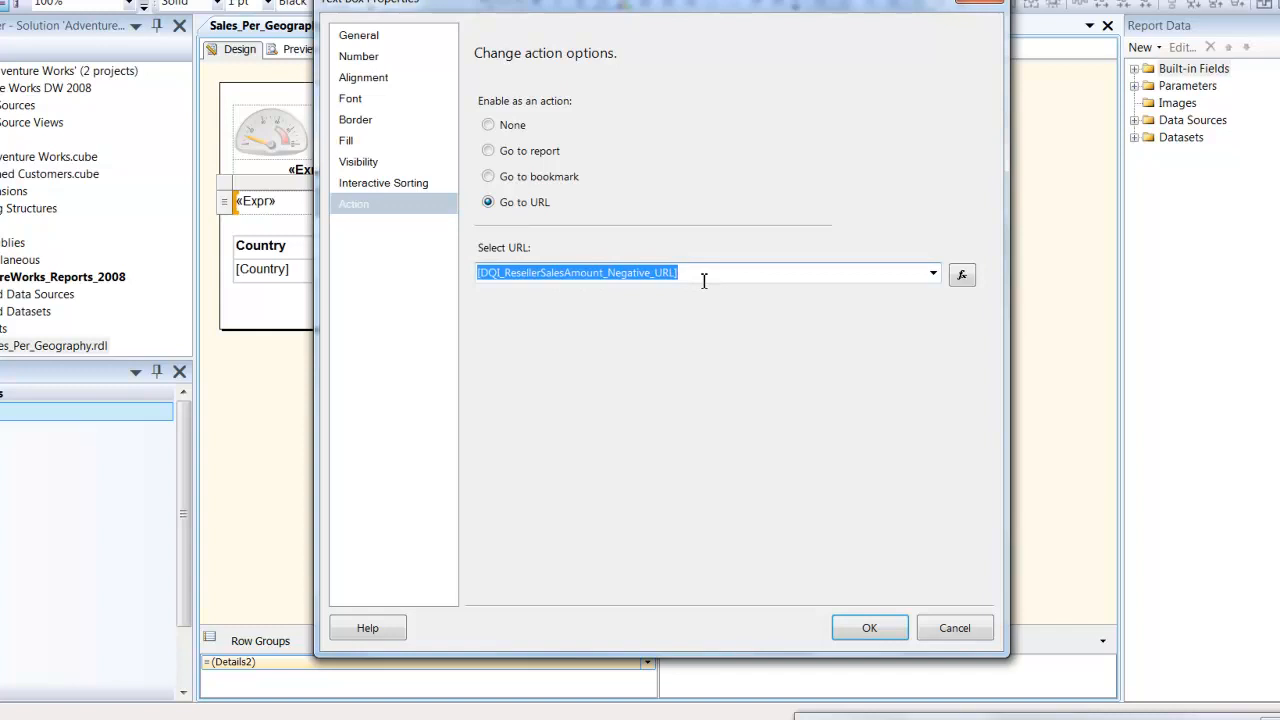
click(870, 630)
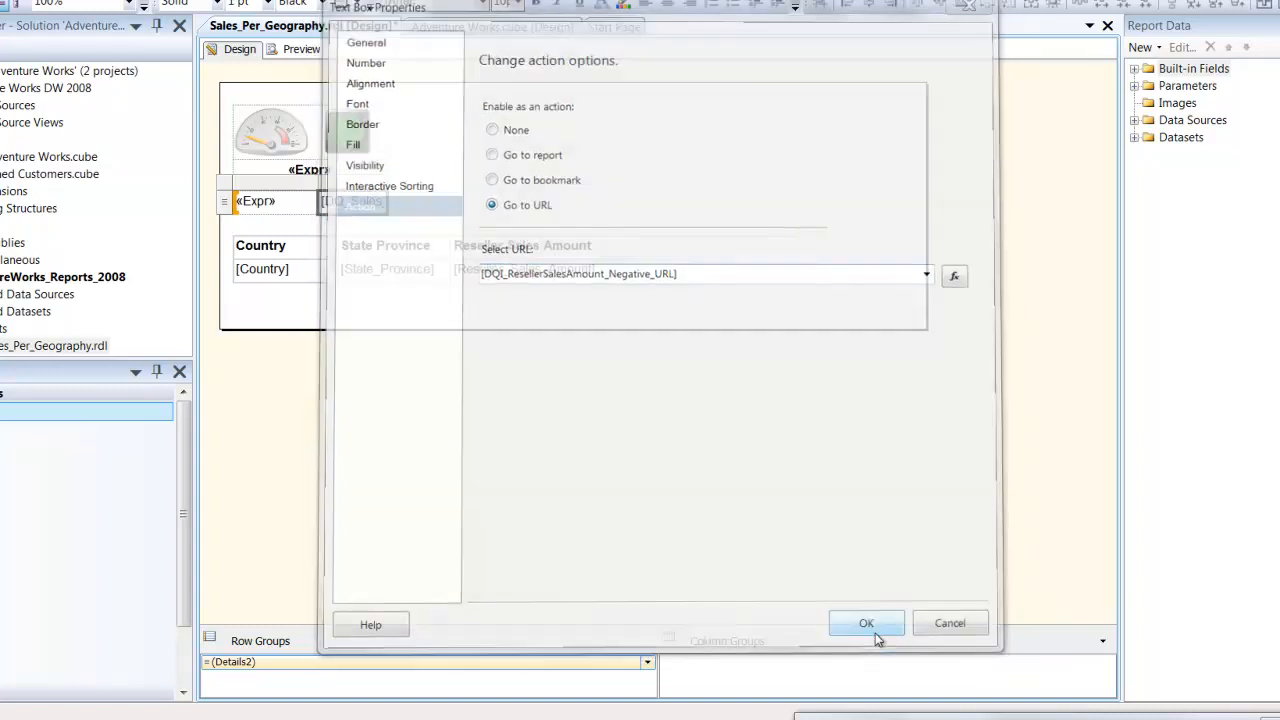
- Preview the report with Country set to Germany and Business Type set to All Resellers
click(294, 52)
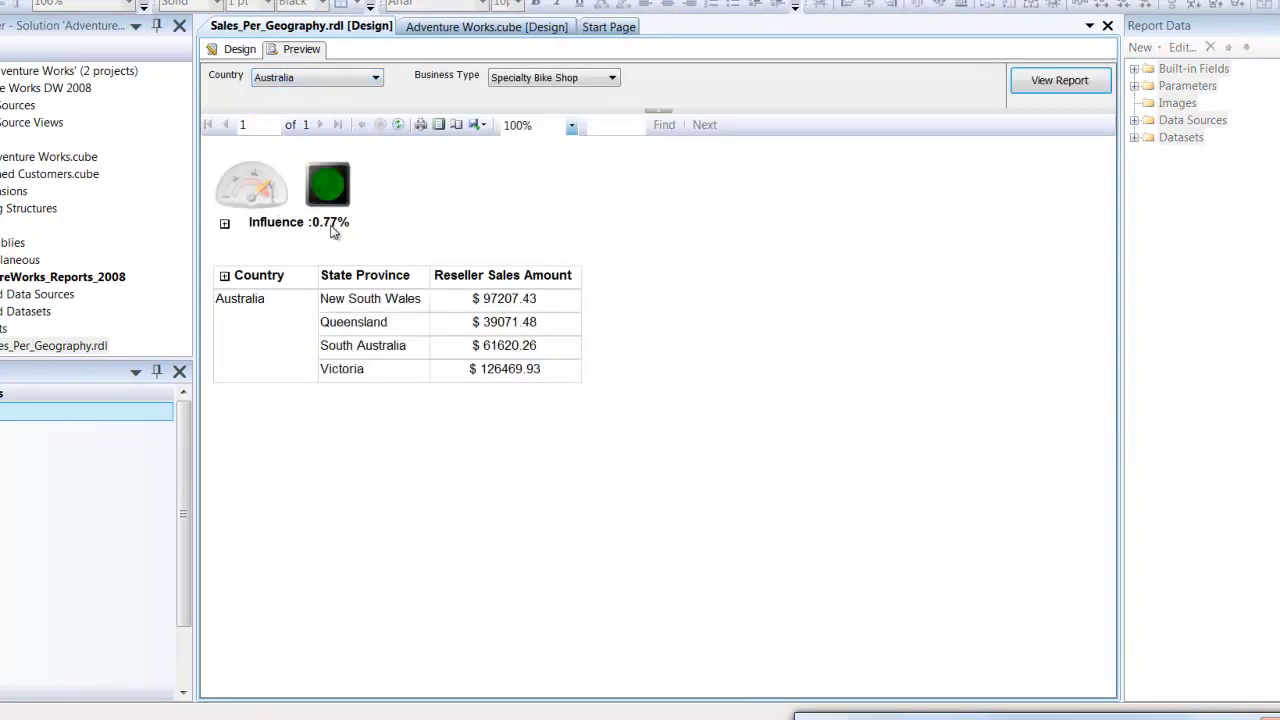
click(329, 80)
click(259, 137)
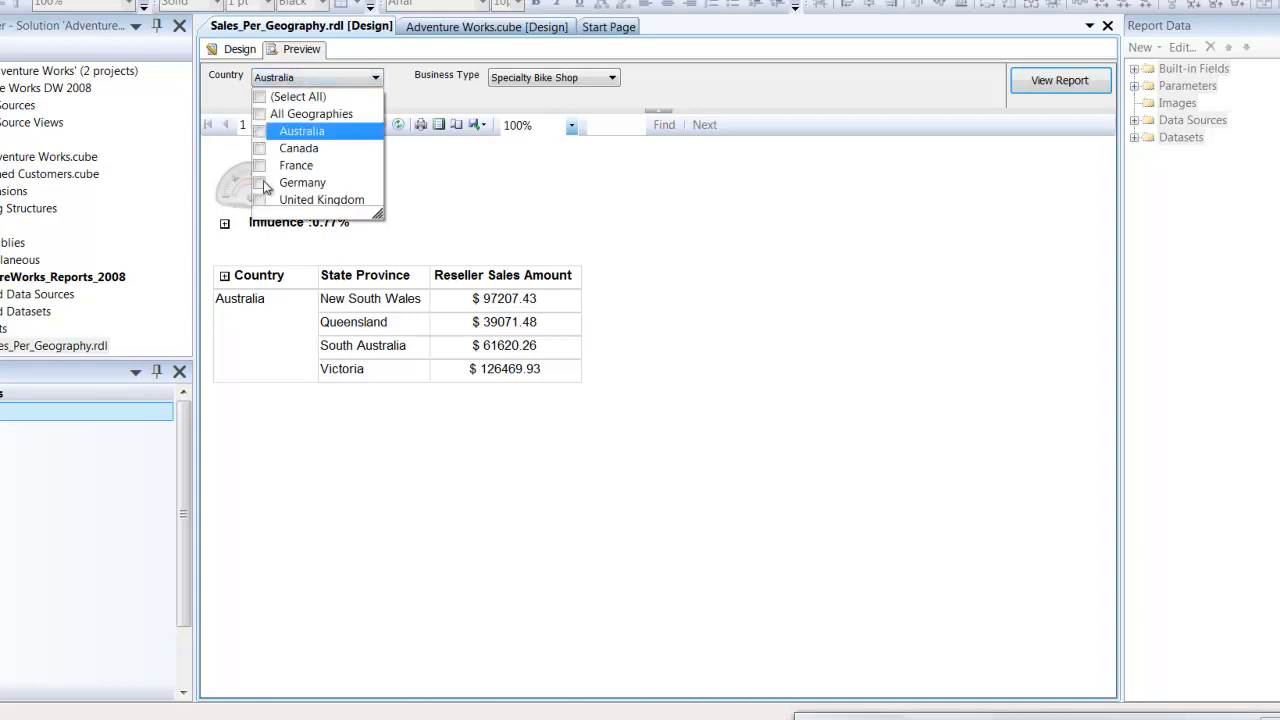
click(259, 182)
click(452, 188)
click(570, 78)
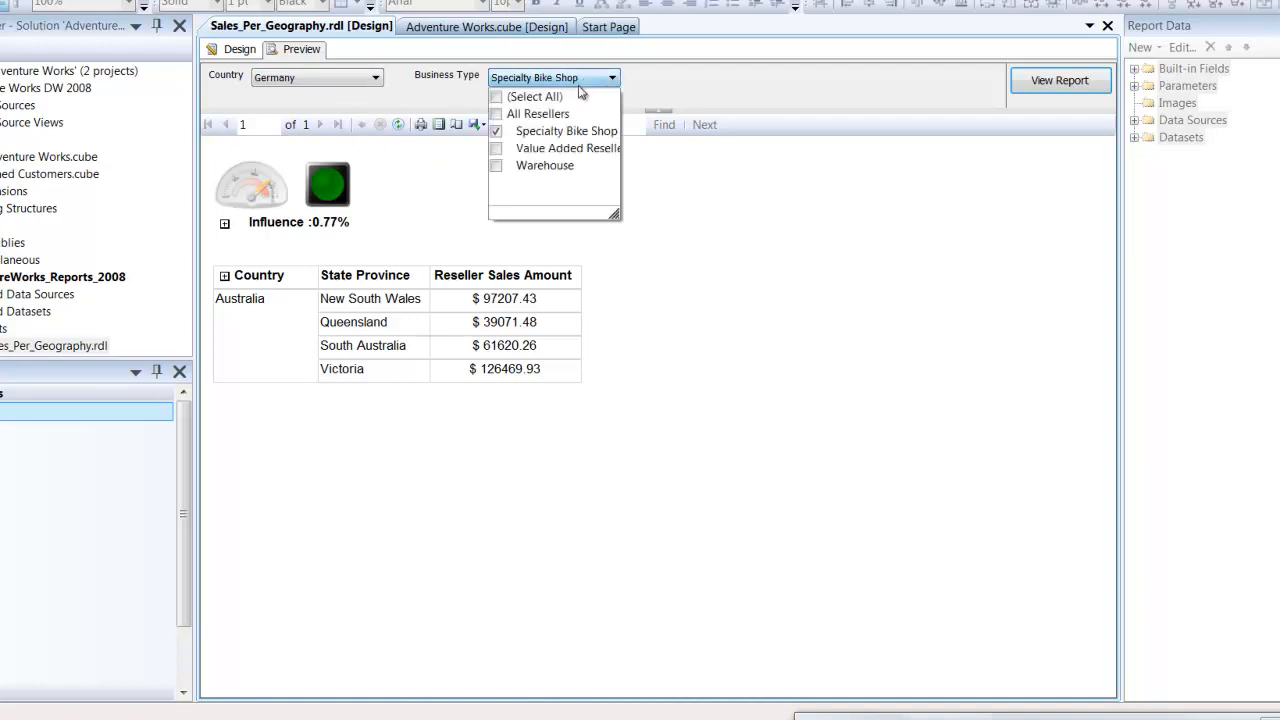
click(505, 131)
click(560, 114)
click(1073, 93)
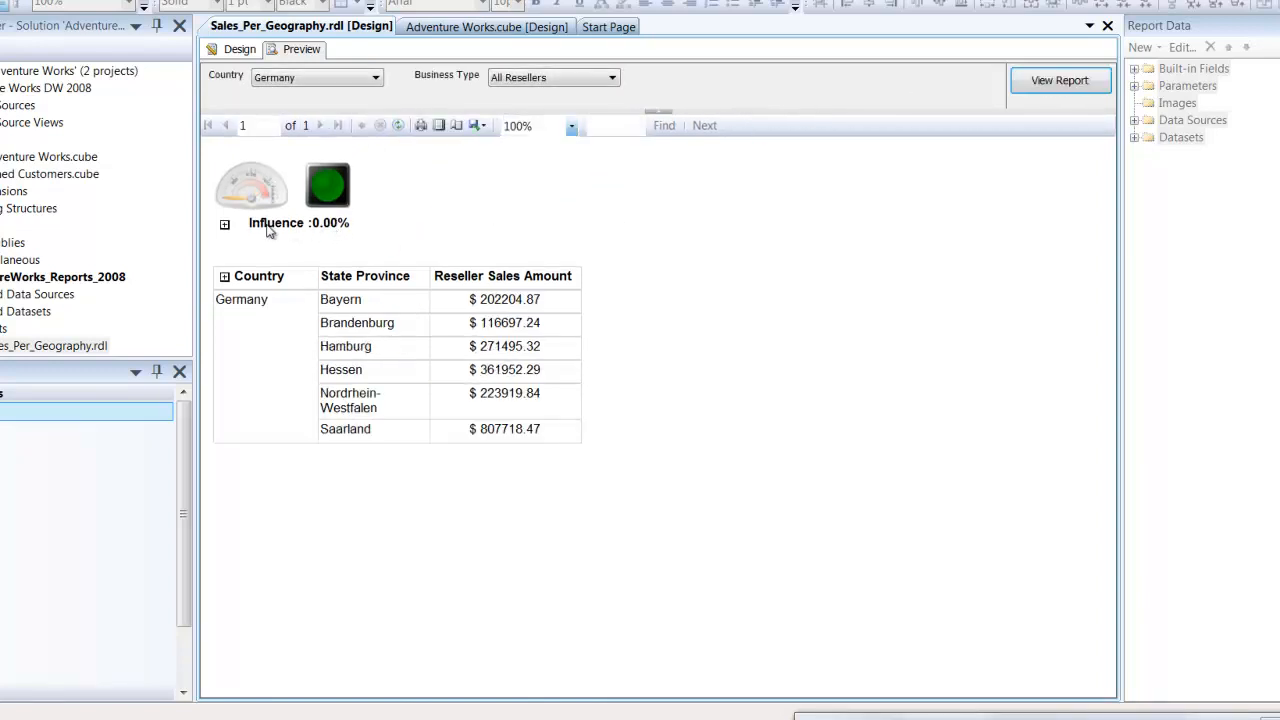
- Run the report for Canada and expand the detail rows beneath the Influence percentage
click(290, 78)
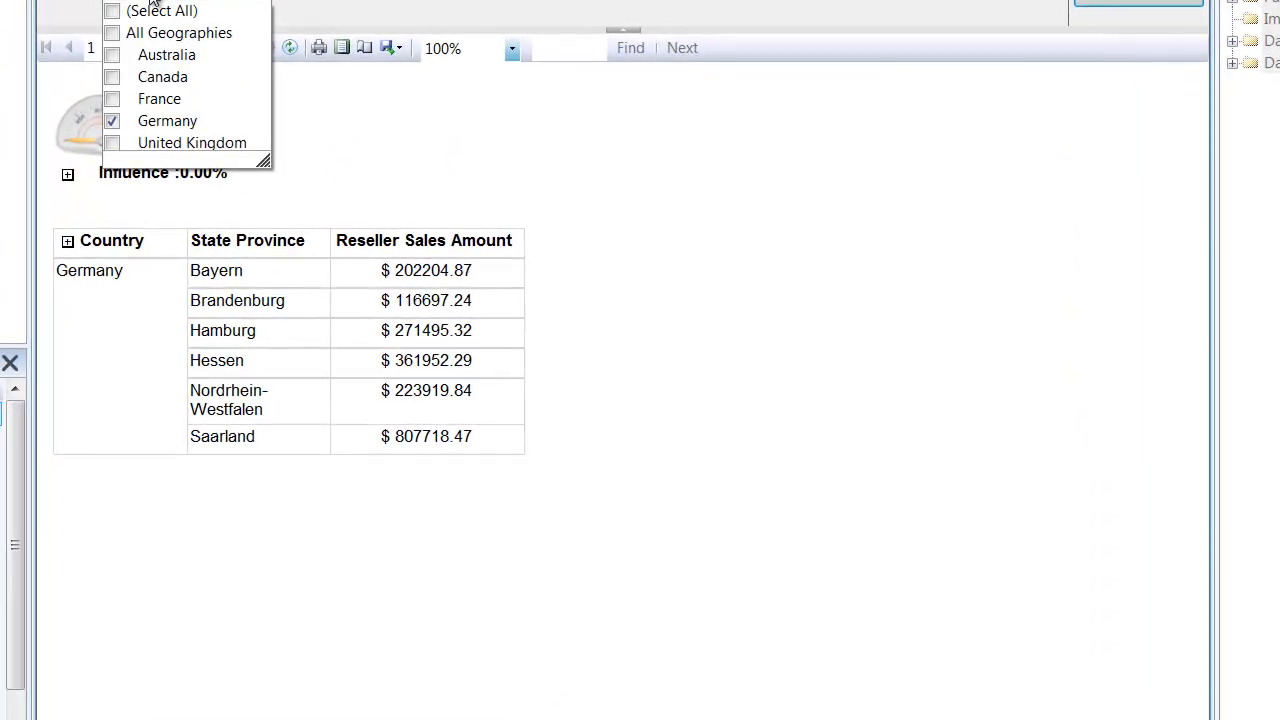
click(114, 121)
click(112, 78)
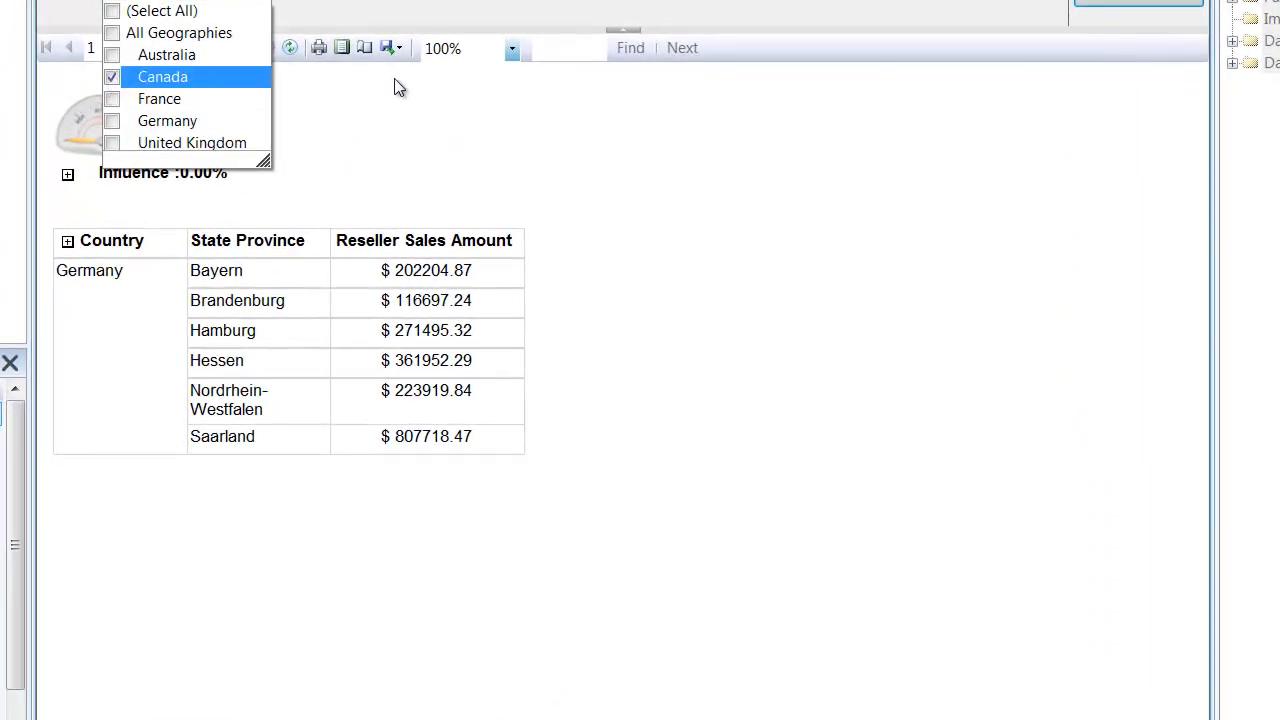
click(1152, 3)
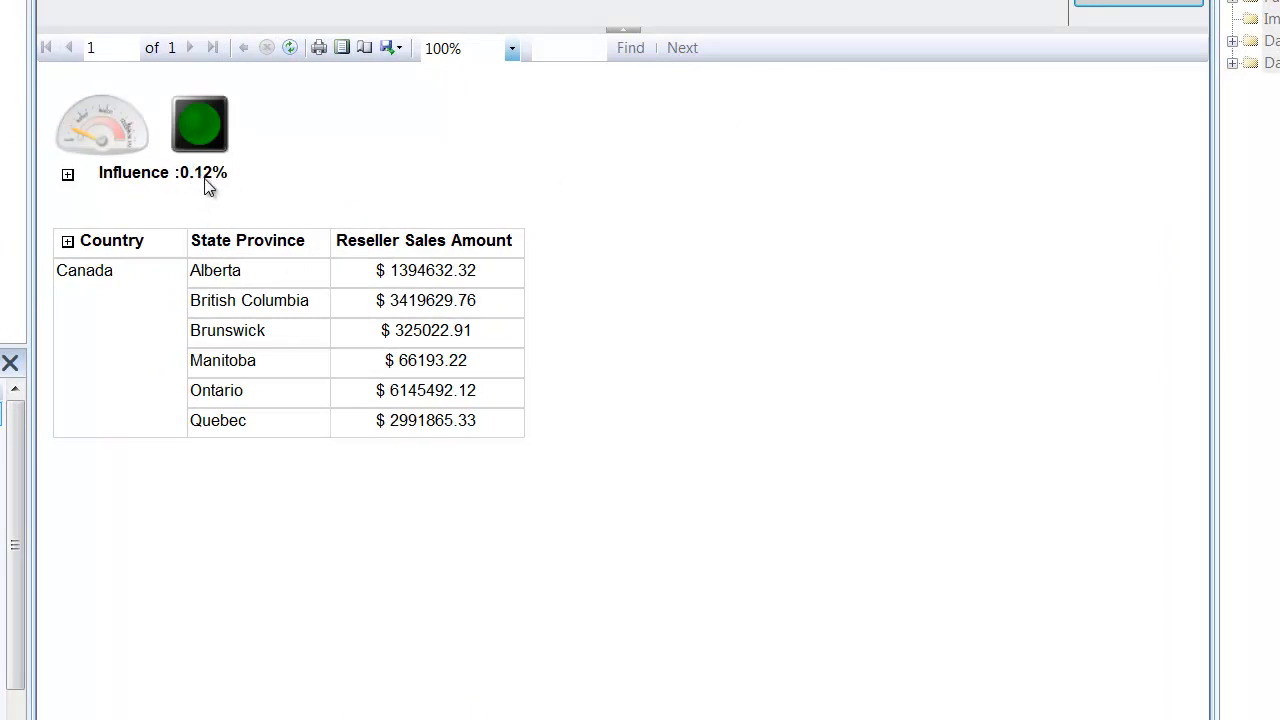
click(67, 176)
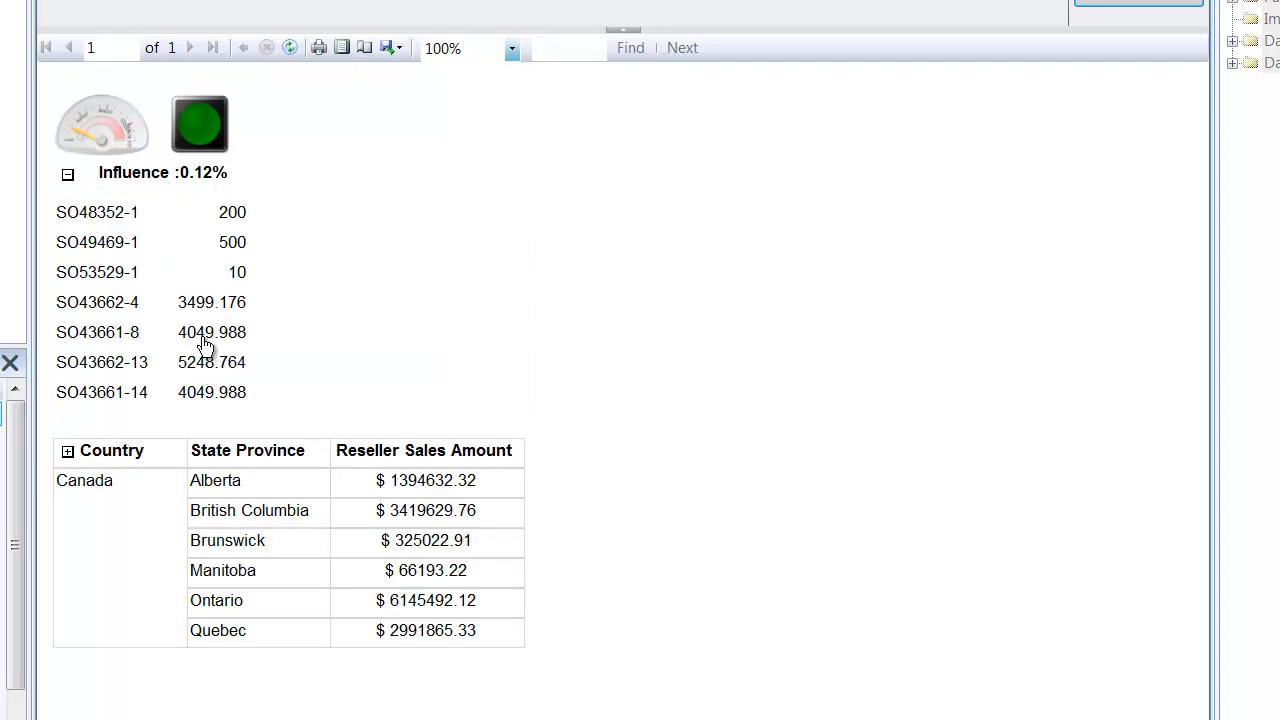
- Run the report for Australia and the Specialty Bike Shop business type, with the Influence detail rows expanded
click(201, 17)
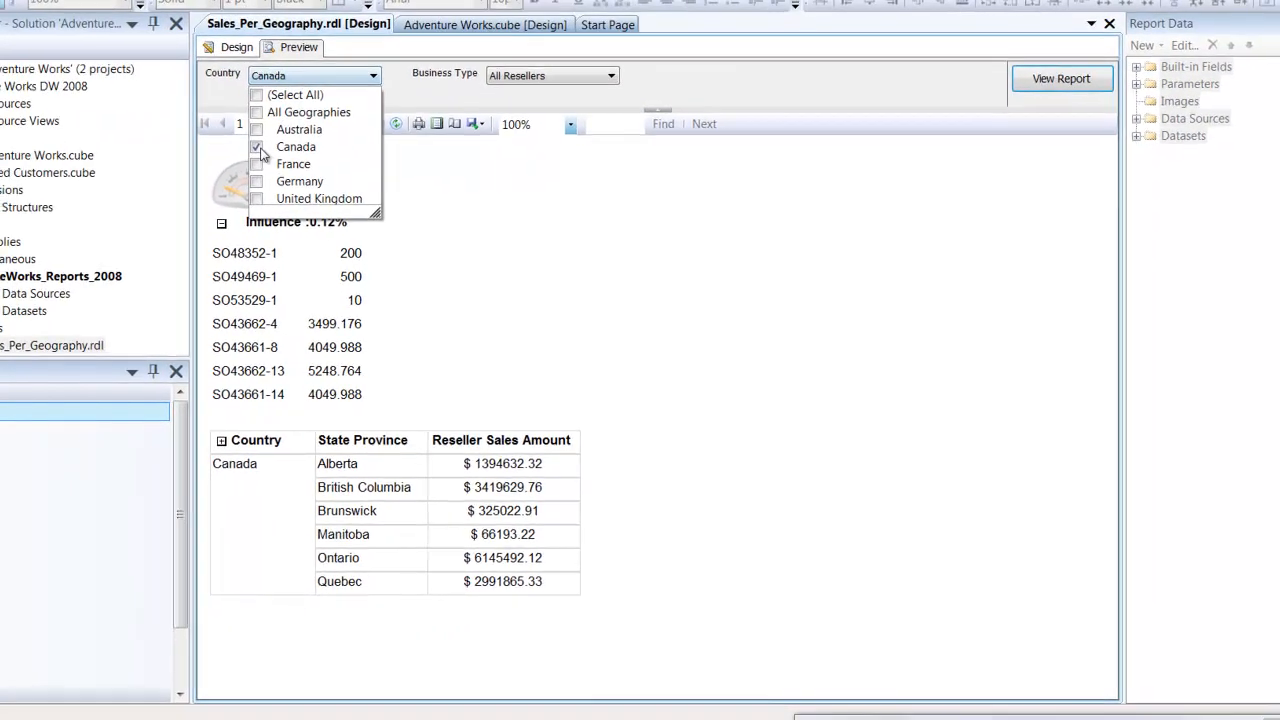
click(260, 131)
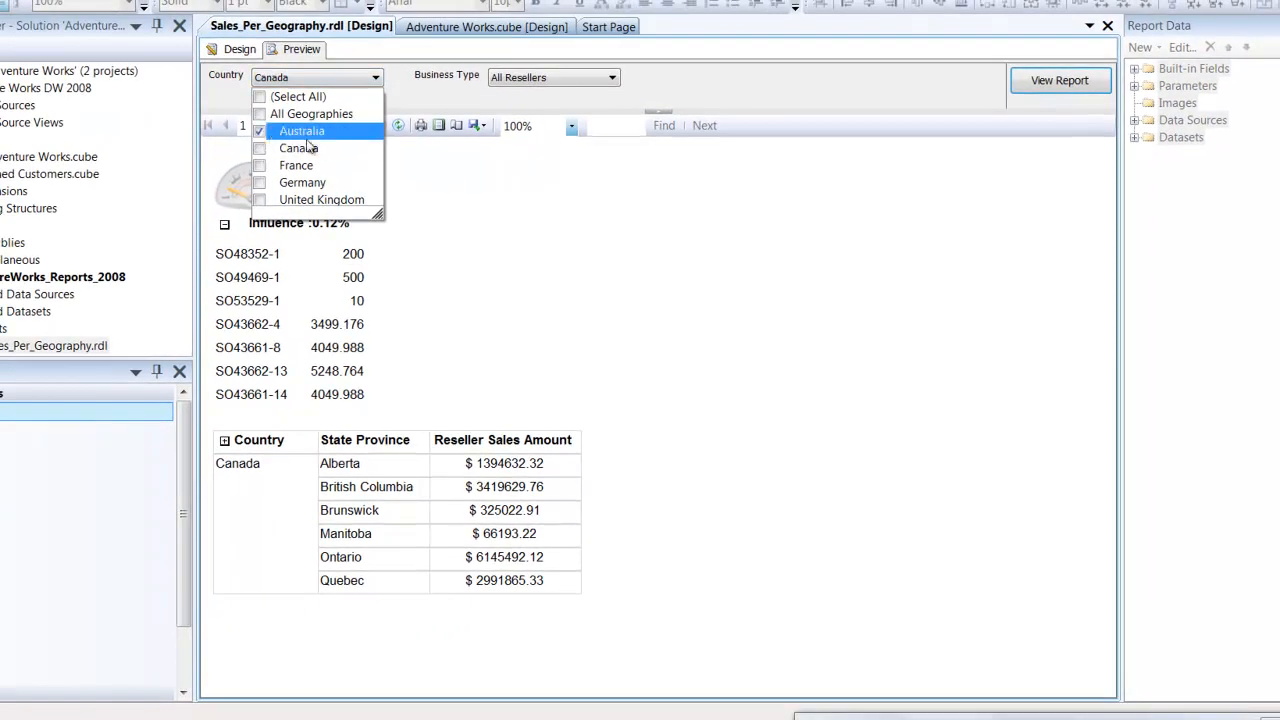
click(538, 80)
click(503, 114)
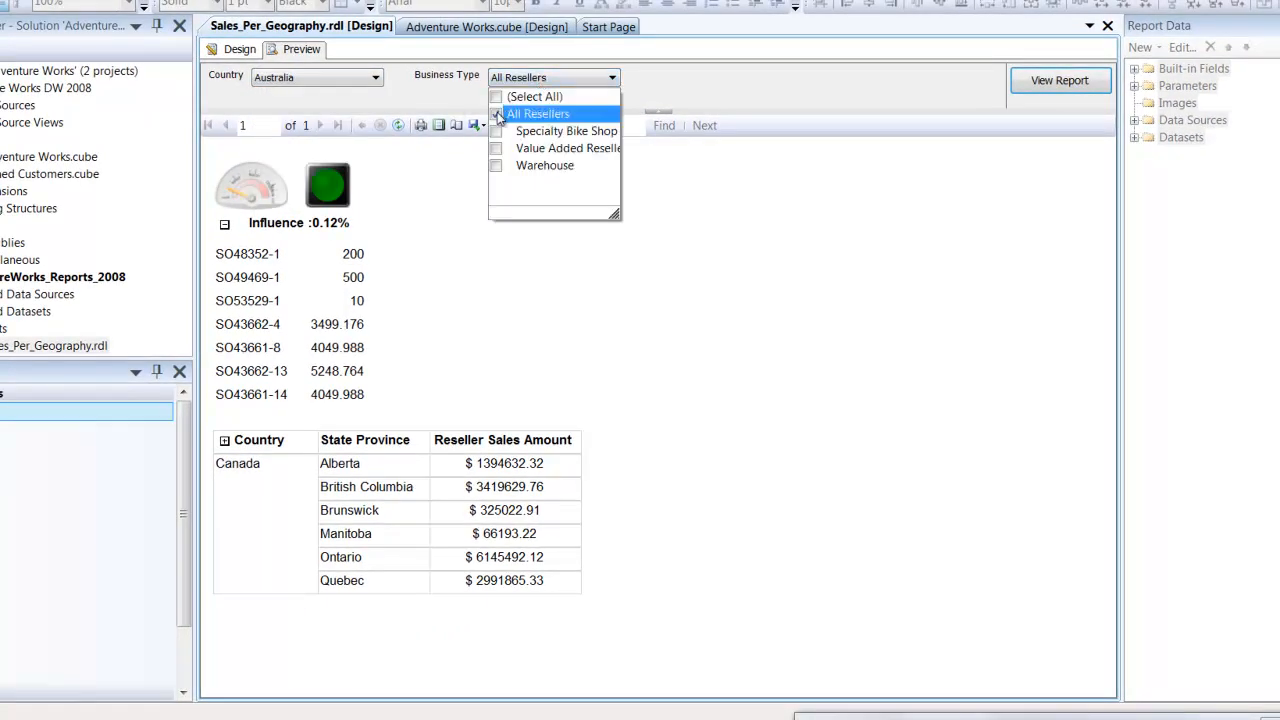
click(503, 131)
click(878, 143)
click(1062, 80)
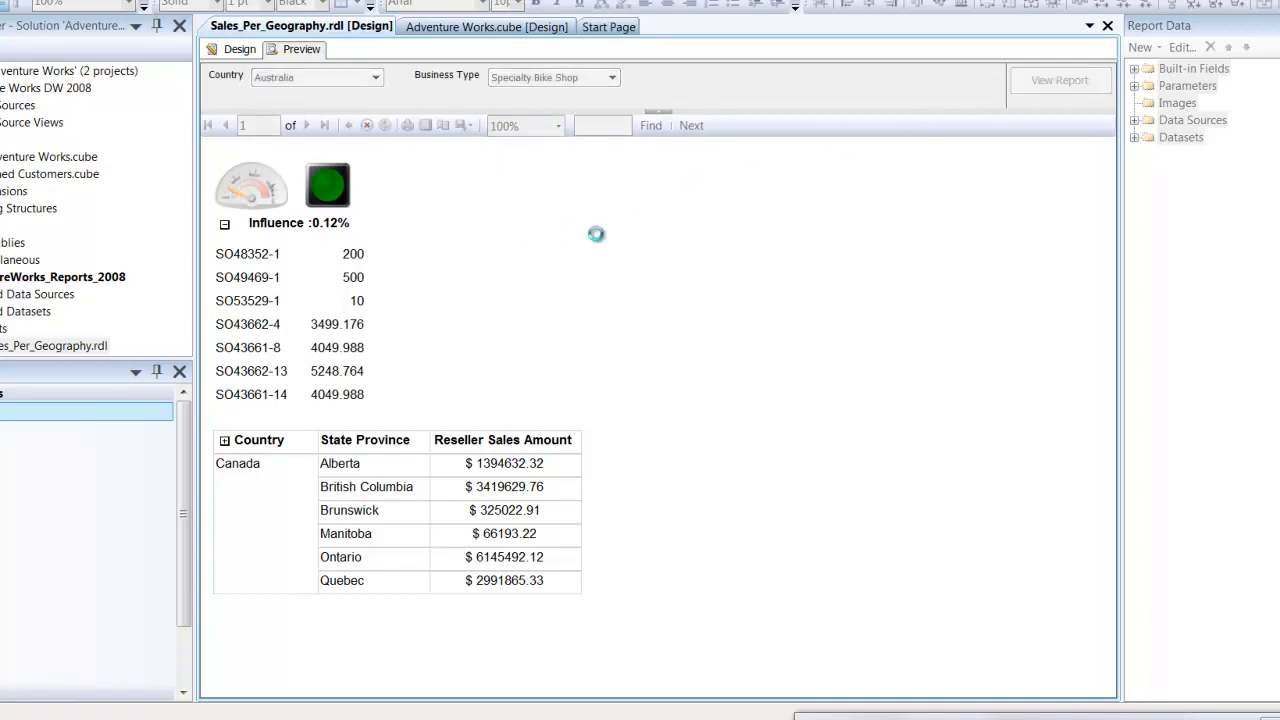
click(224, 223)
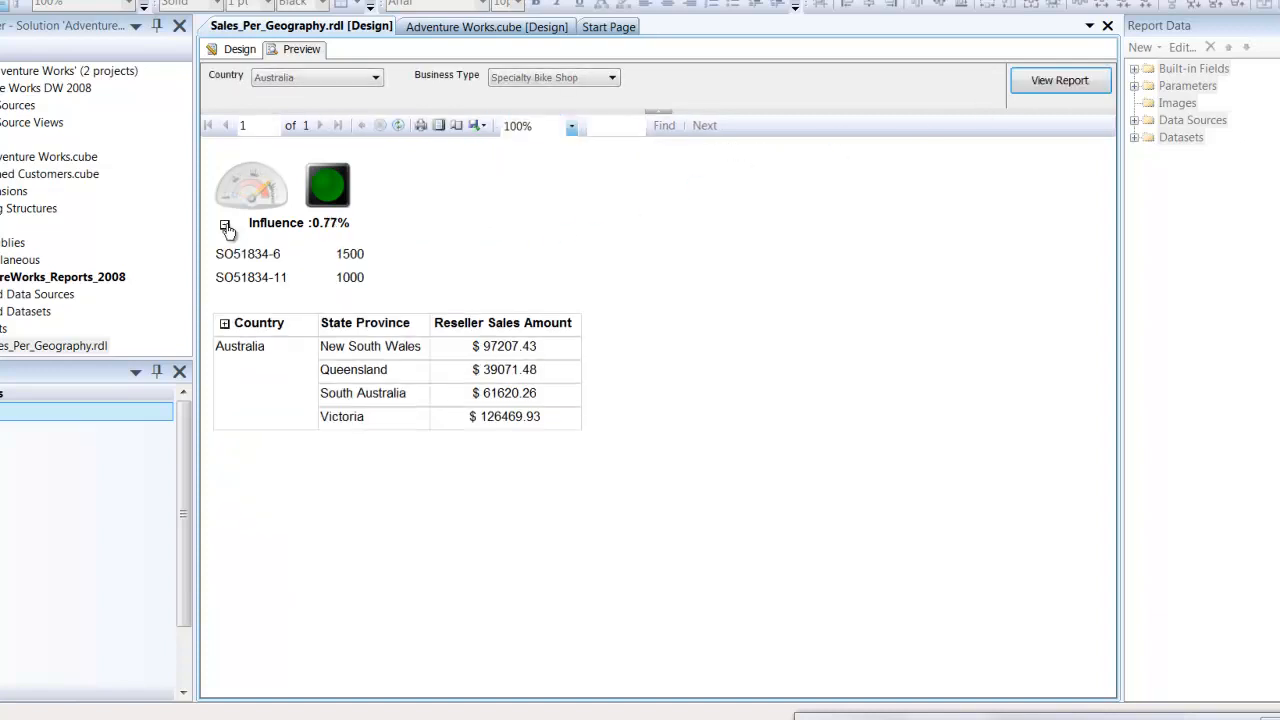
- Follow the link on the 1000 detail amount, inspect the Sales opportunity in the browser, and check the gauge's tooltip back in the report
click(352, 283)
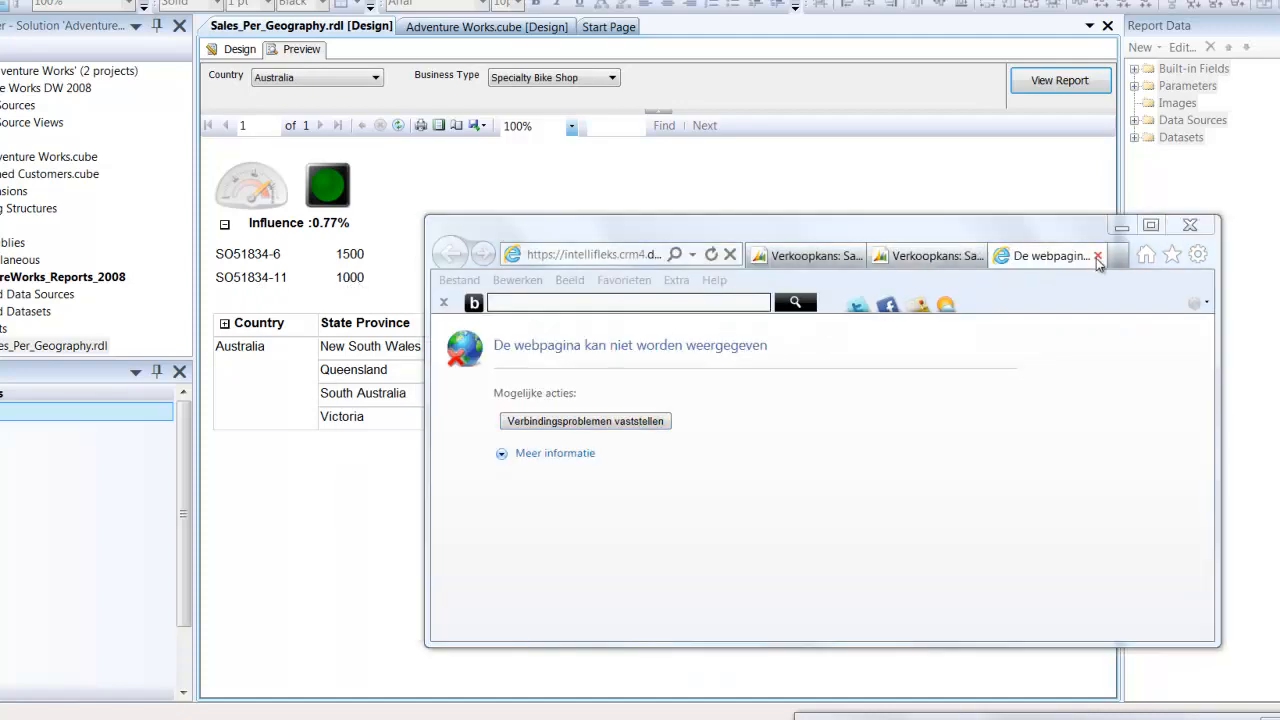
click(1097, 256)
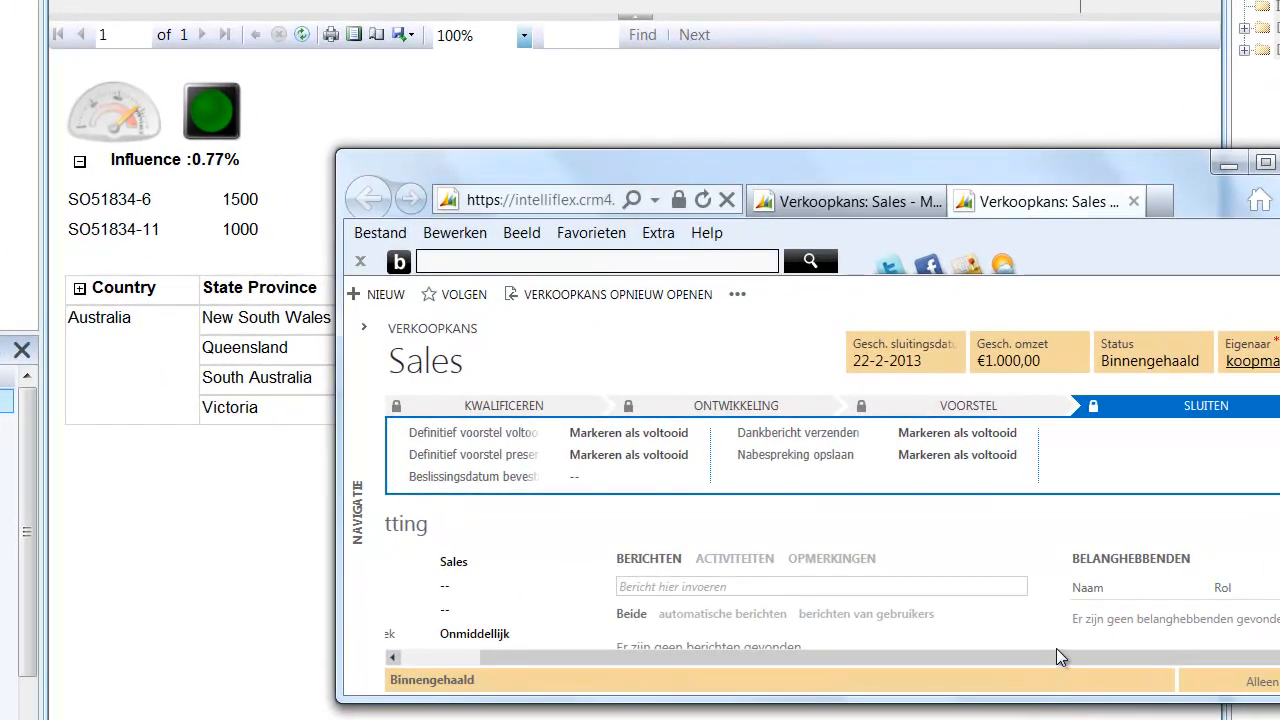
scroll(1060, 640, down, 3)
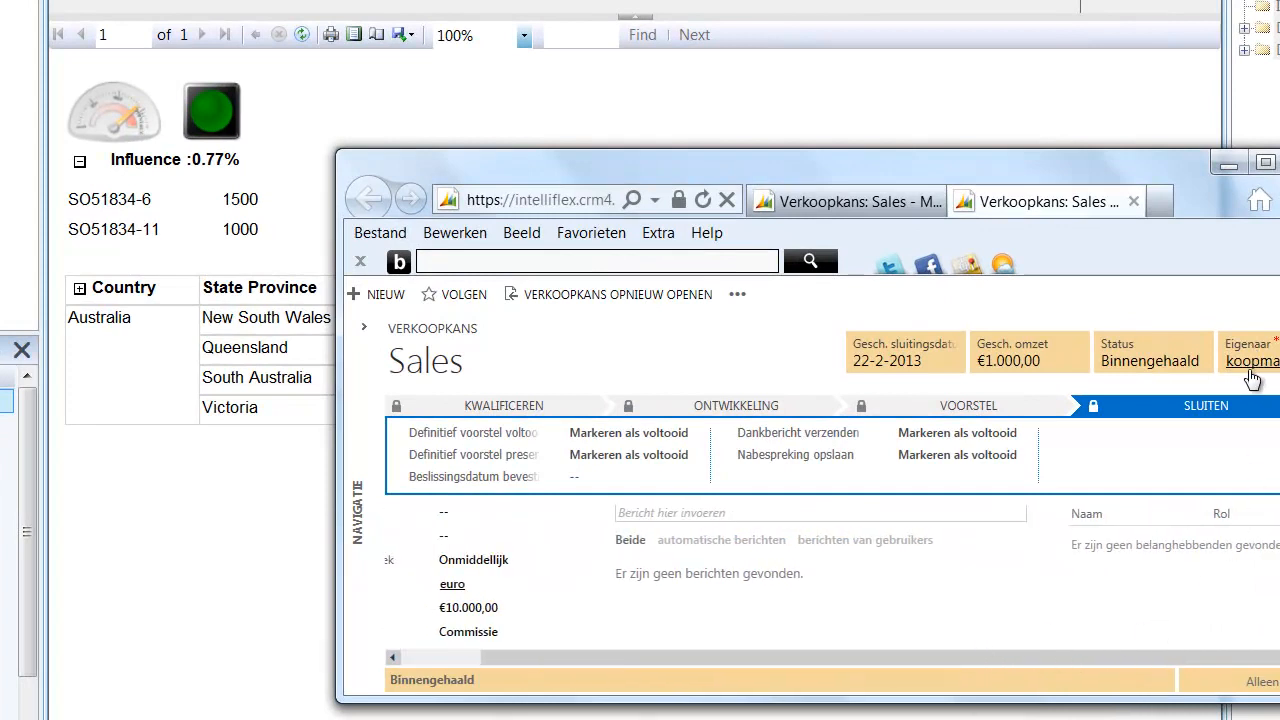
click(1228, 163)
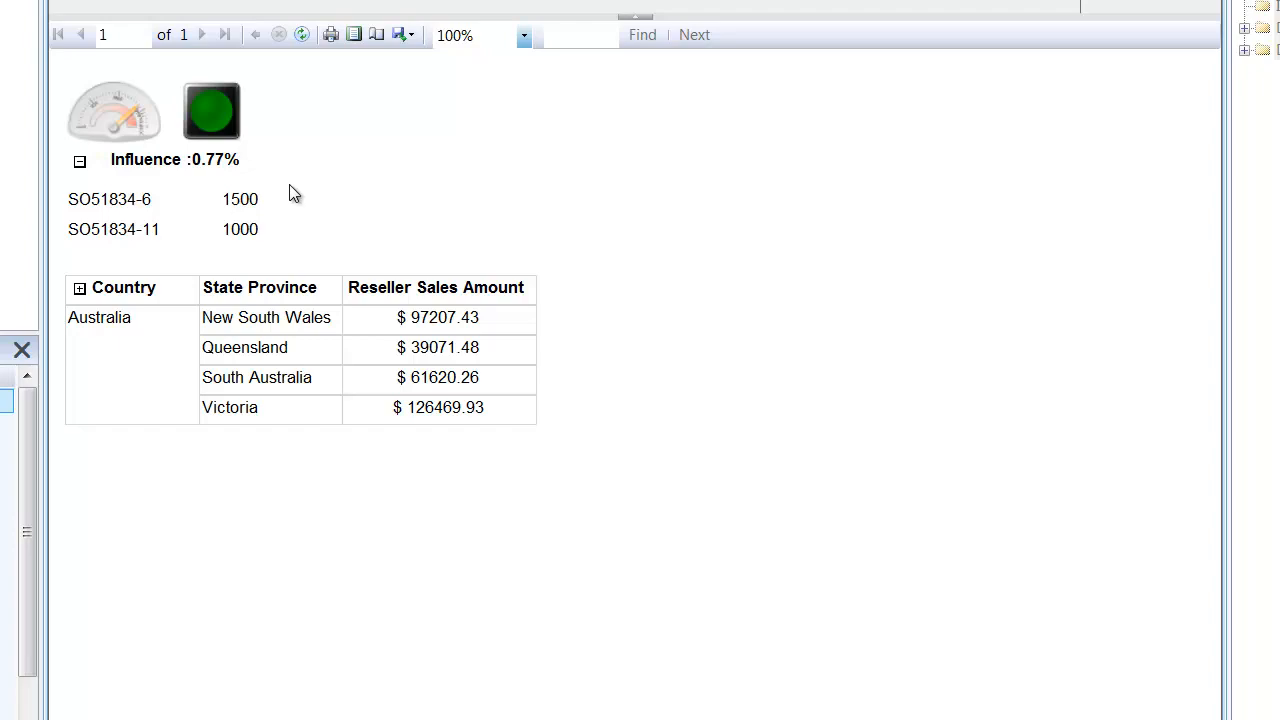
mouse_move(123, 118)
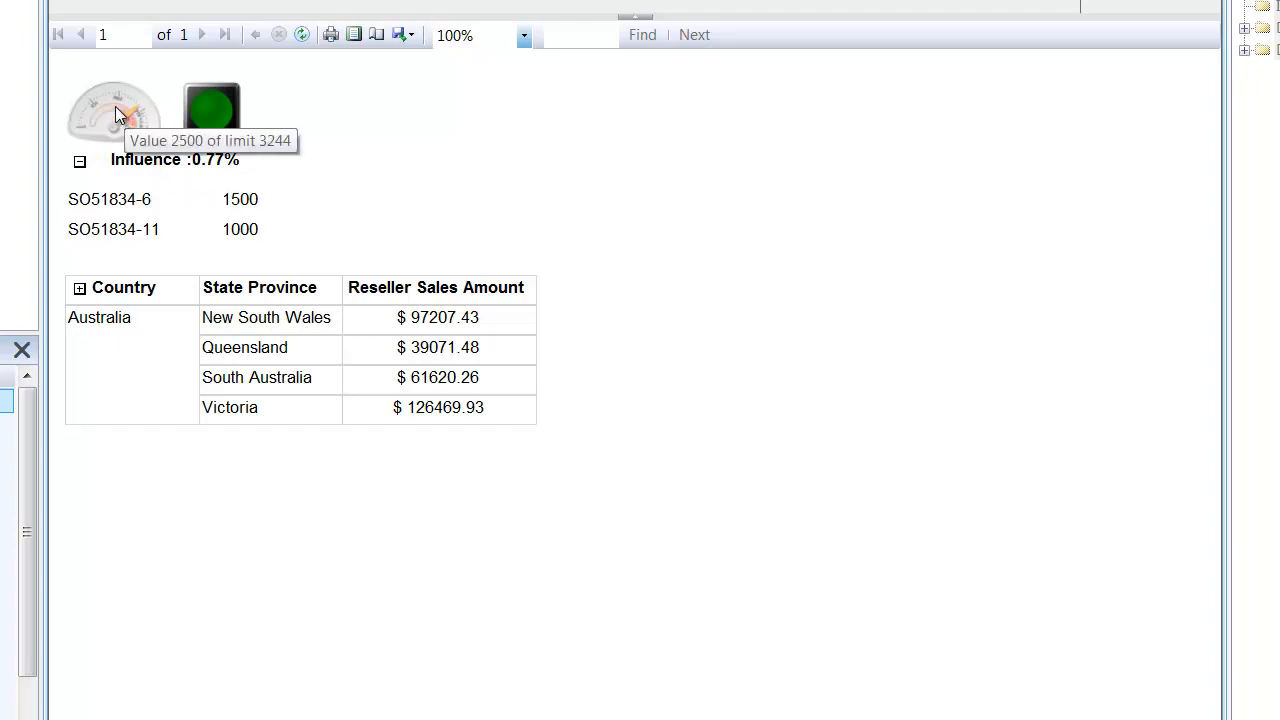
- Return to the report design and add a 3 Traffic Lights (Rimmed) indicator to the gauge panel
click(219, 32)
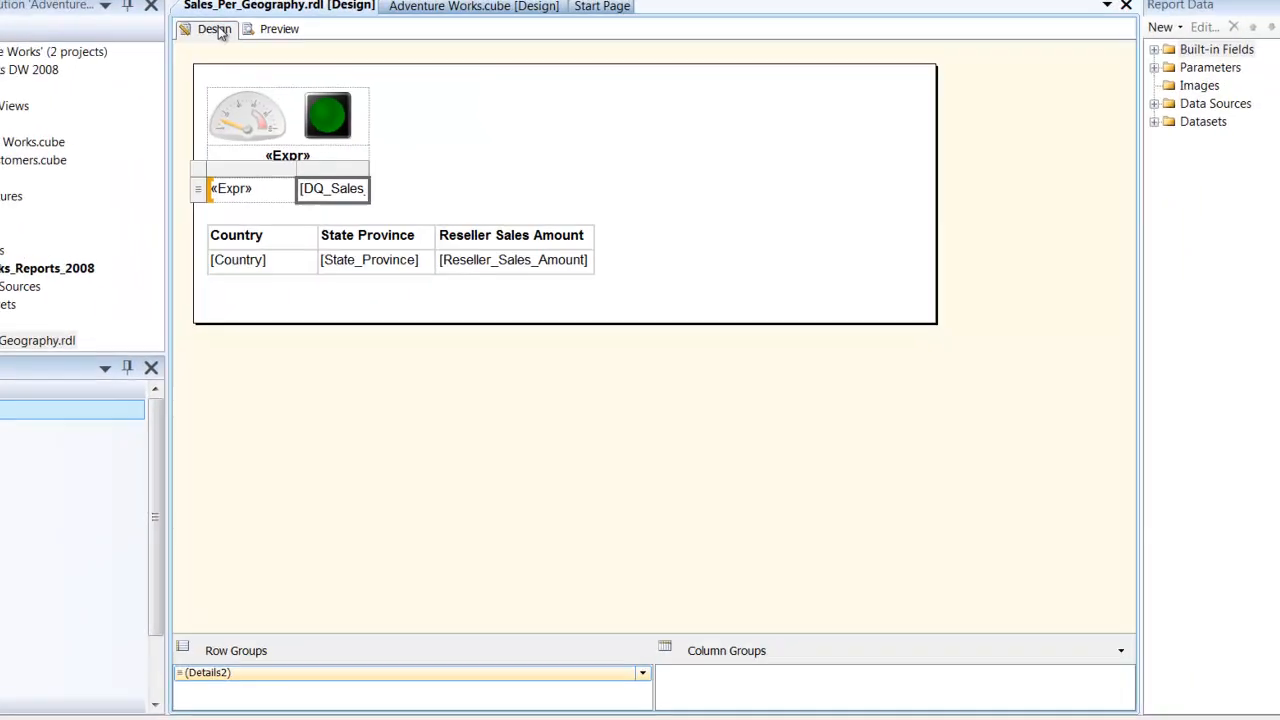
right_click(320, 131)
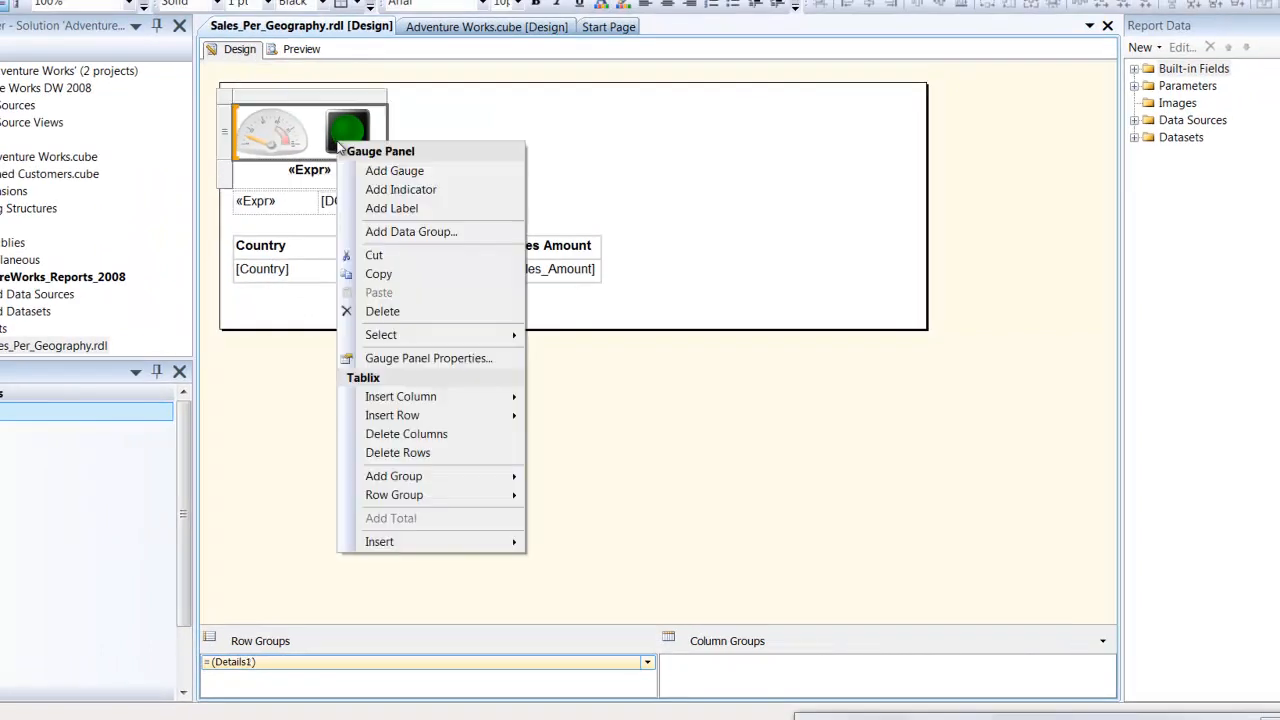
click(340, 142)
right_click(336, 143)
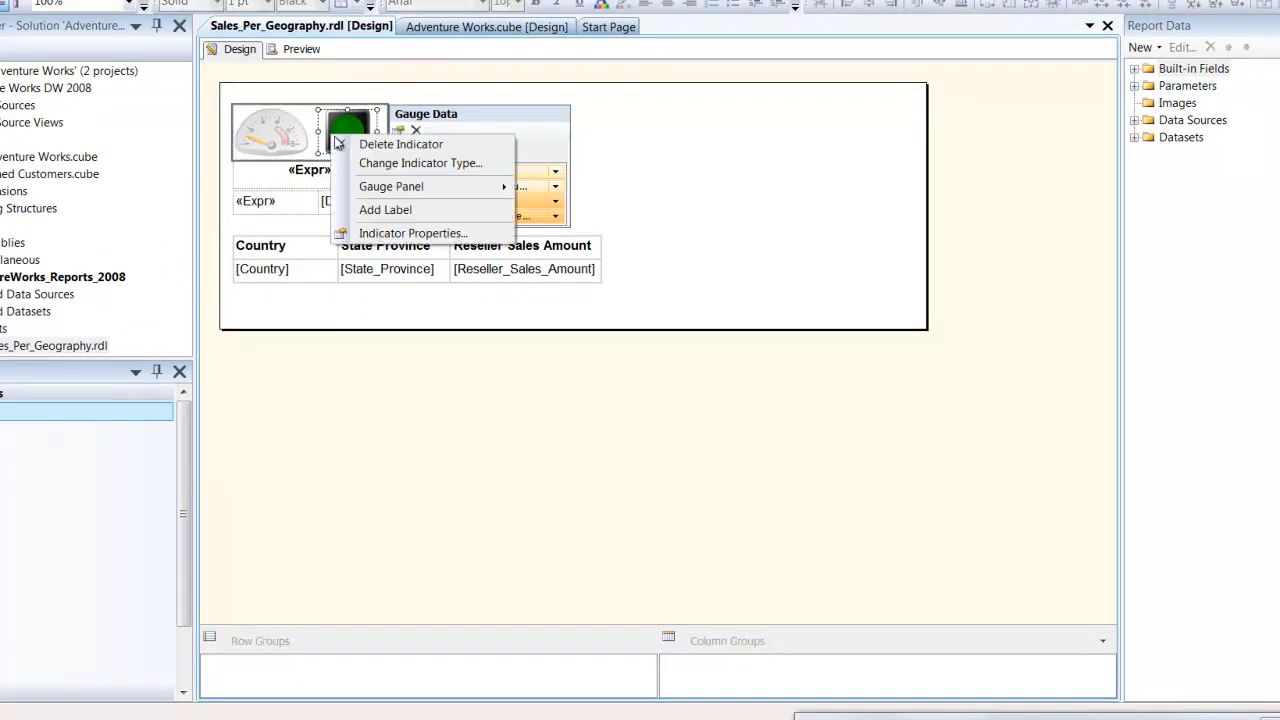
right_click(296, 128)
right_click(304, 114)
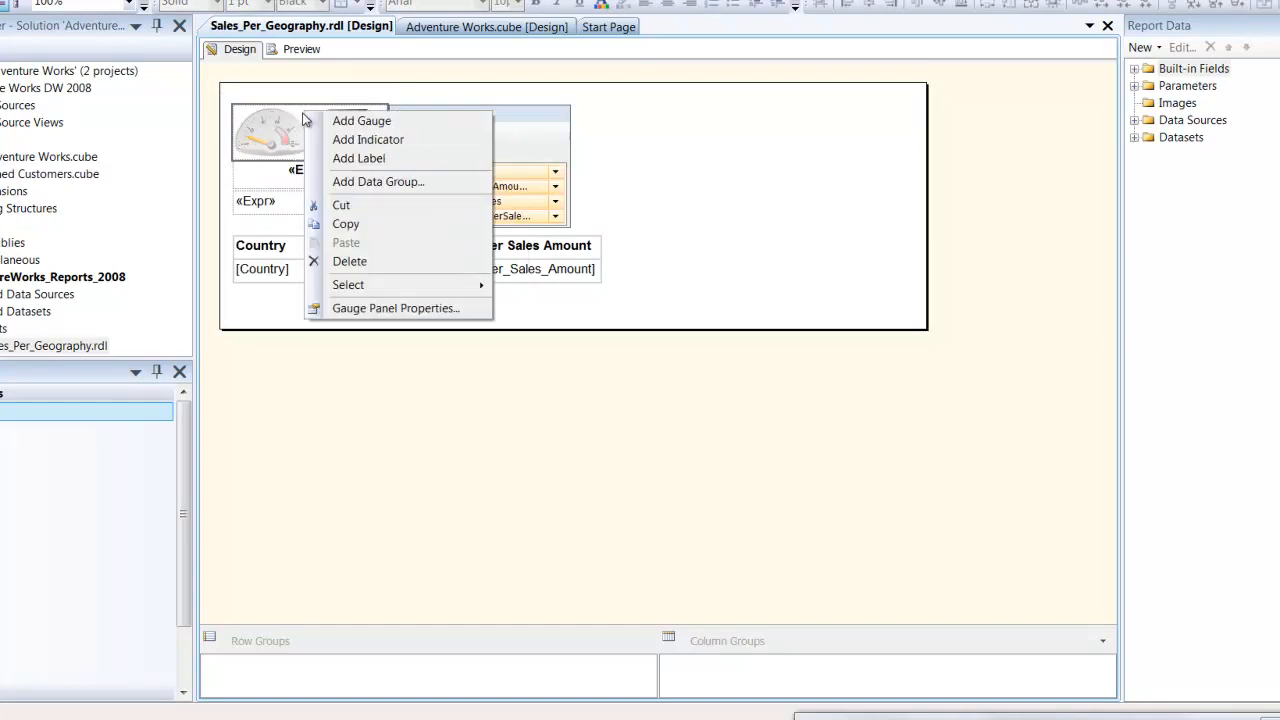
click(288, 116)
right_click(244, 112)
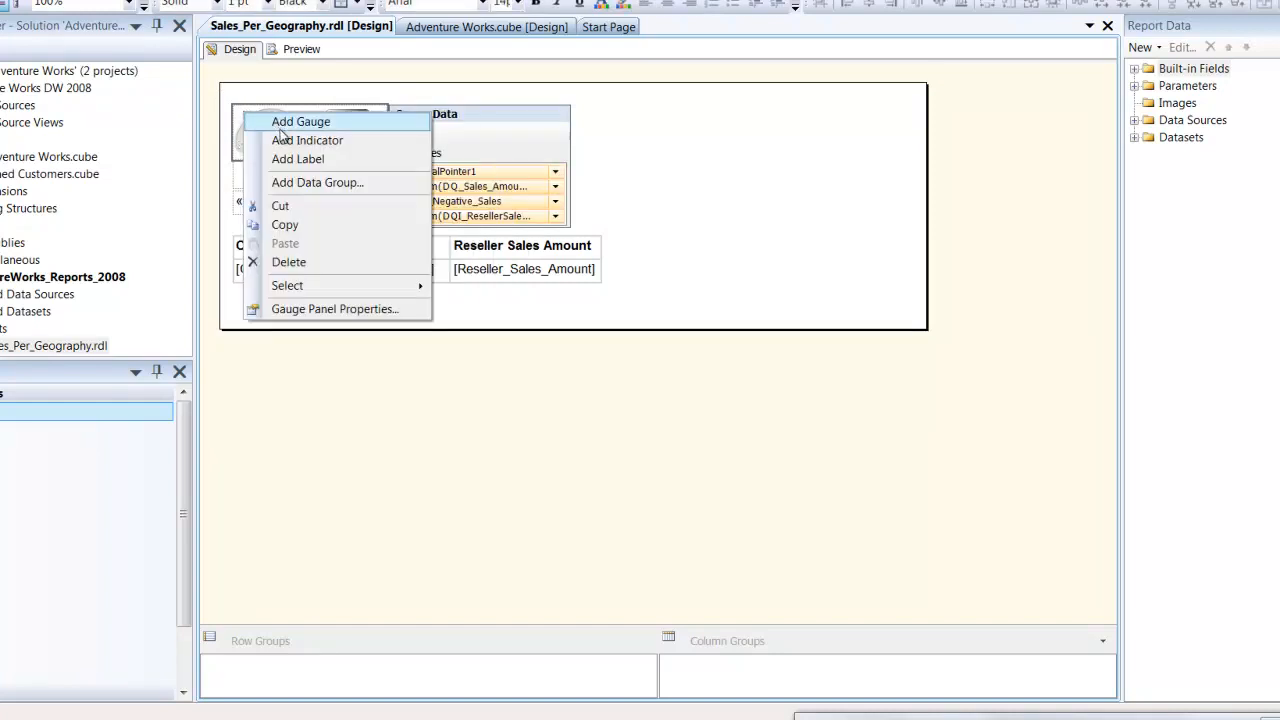
click(290, 140)
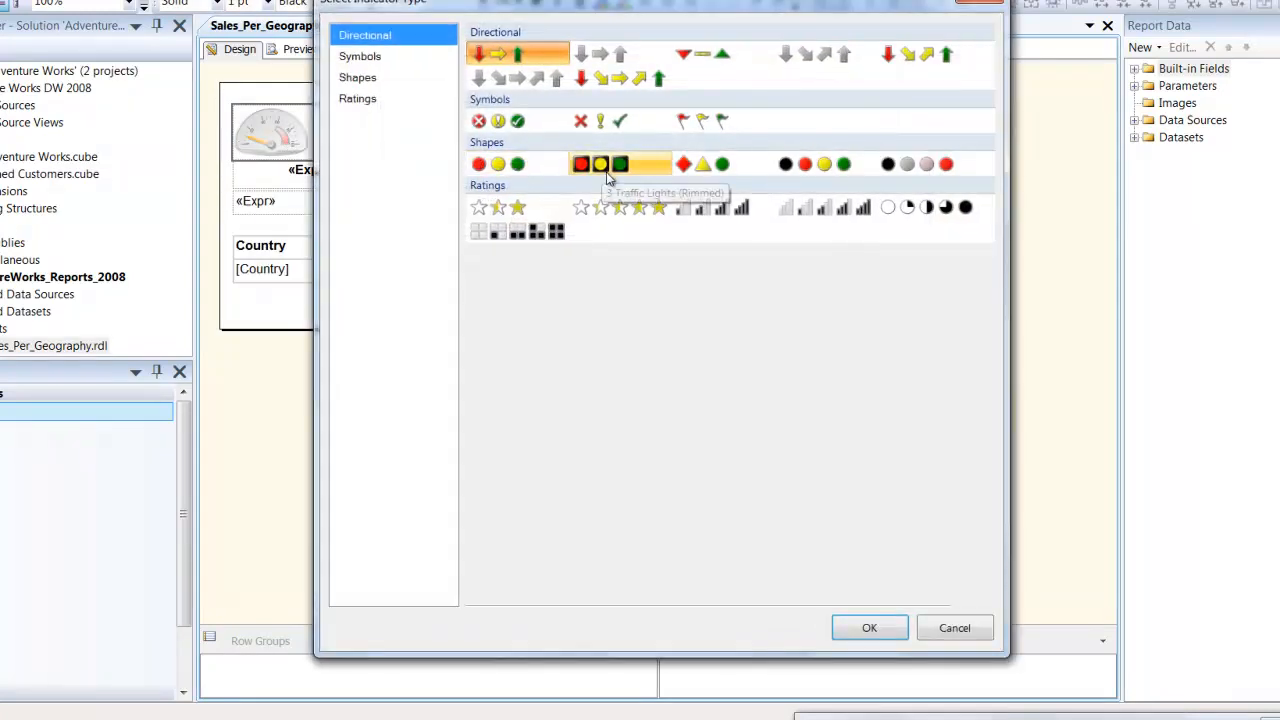
click(608, 177)
click(891, 634)
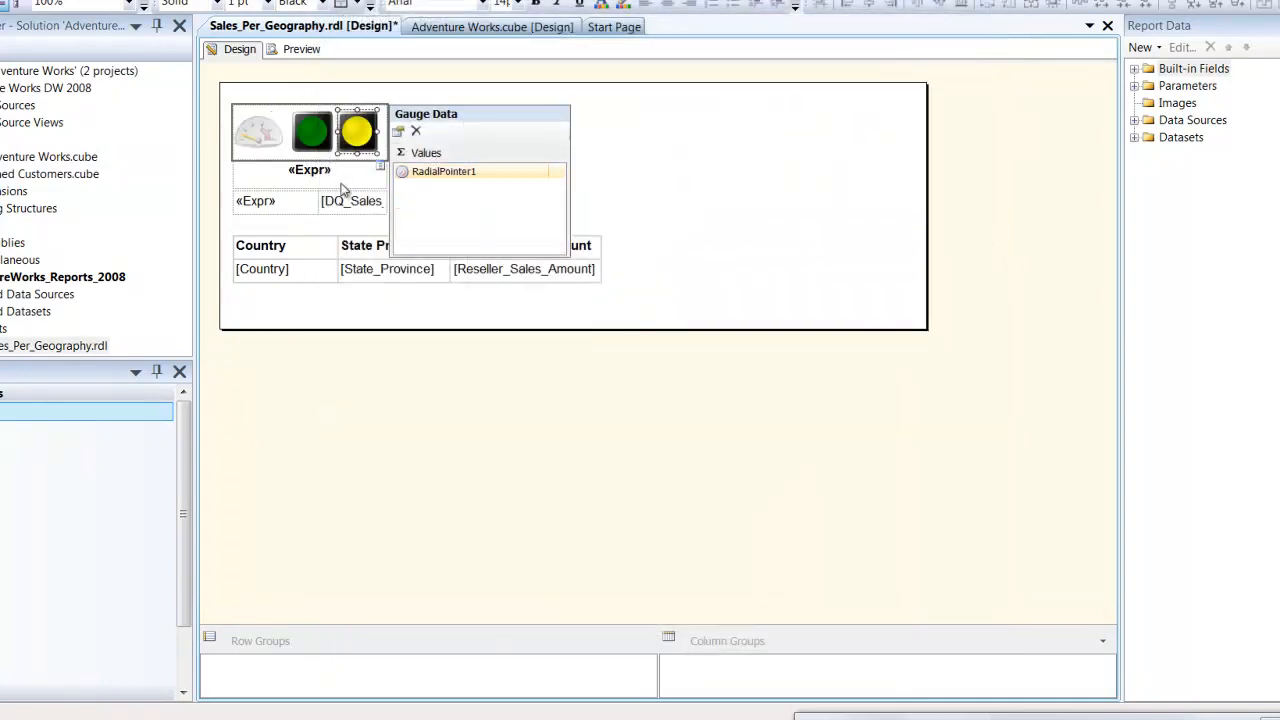
- Add another 3 Traffic Lights (Rimmed) indicator to the gauge panel, beside the one just inserted
right_click(250, 122)
click(290, 140)
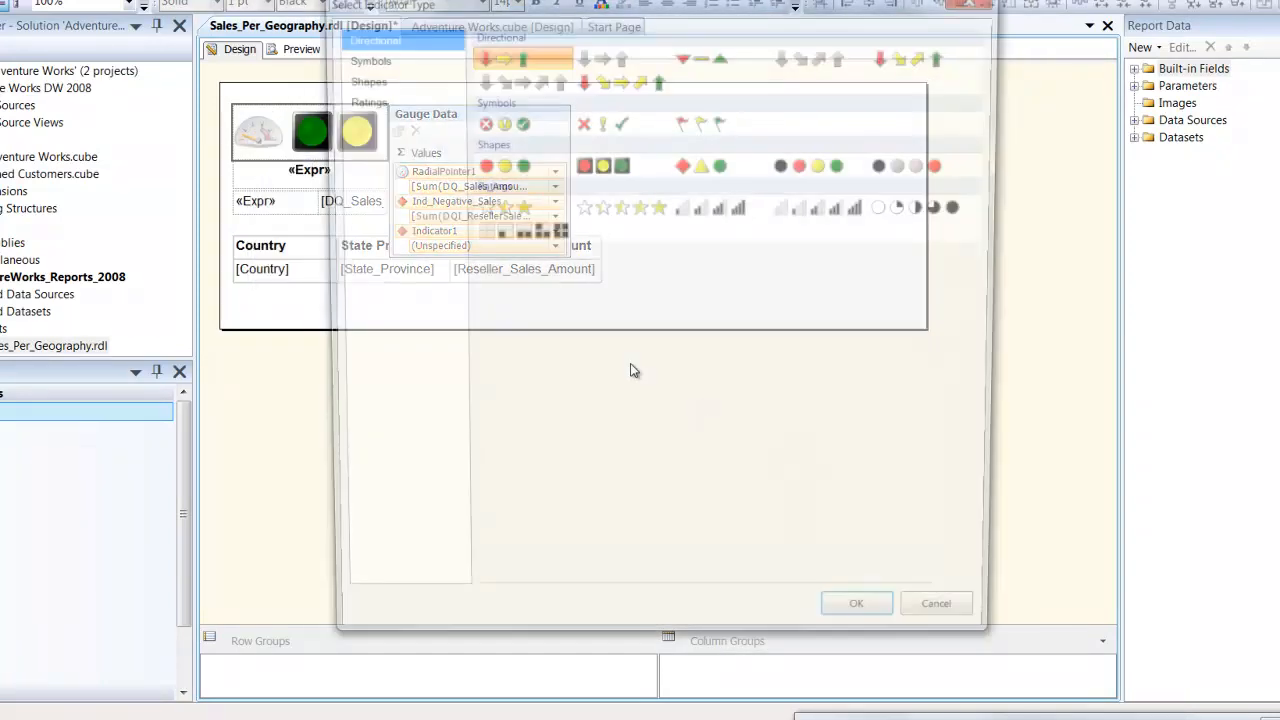
click(605, 164)
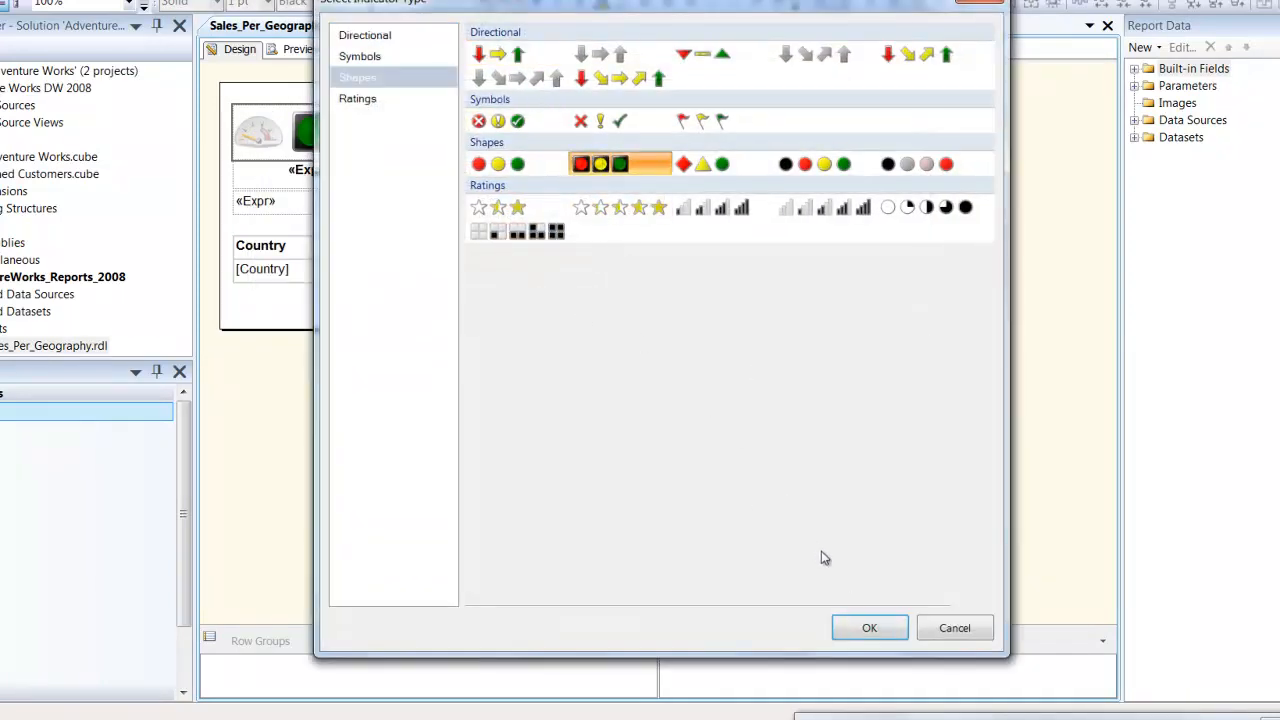
click(860, 626)
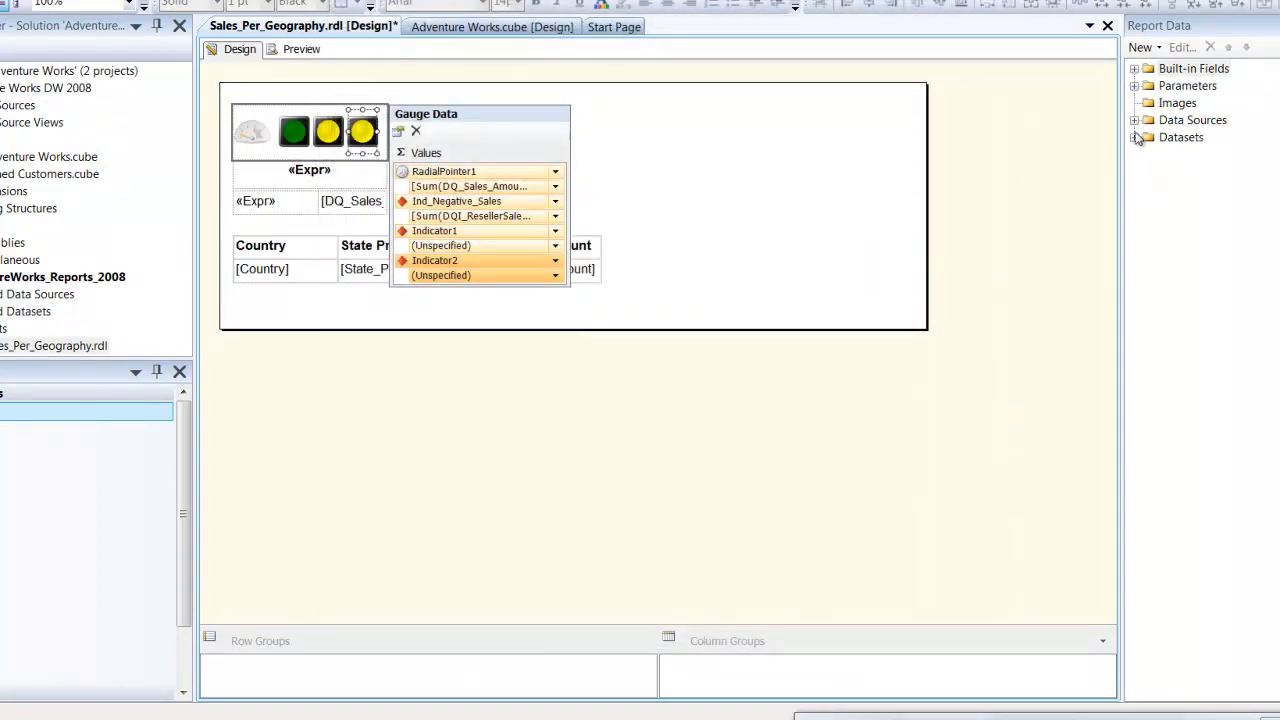
- Open the properties of the KPI_Negativesales dataset from the report data and load its query in the Query Designer
click(1135, 137)
click(1149, 154)
click(1149, 171)
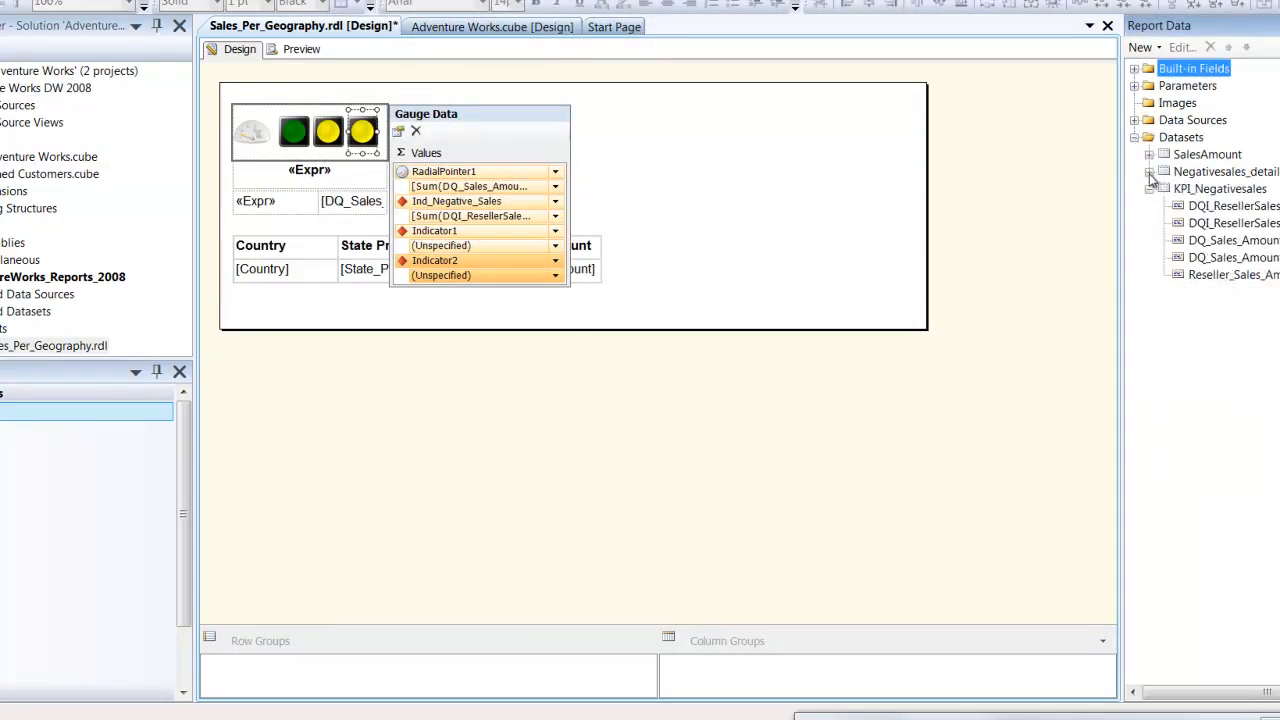
double_click(1208, 190)
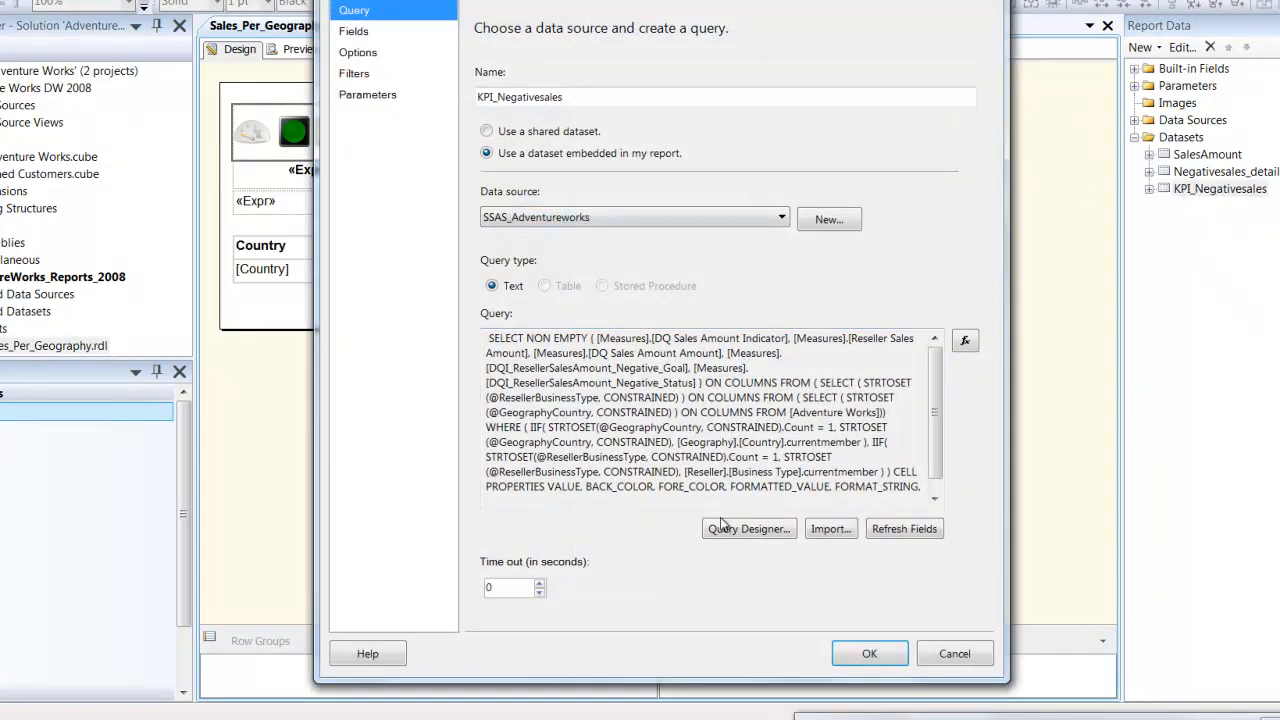
click(721, 526)
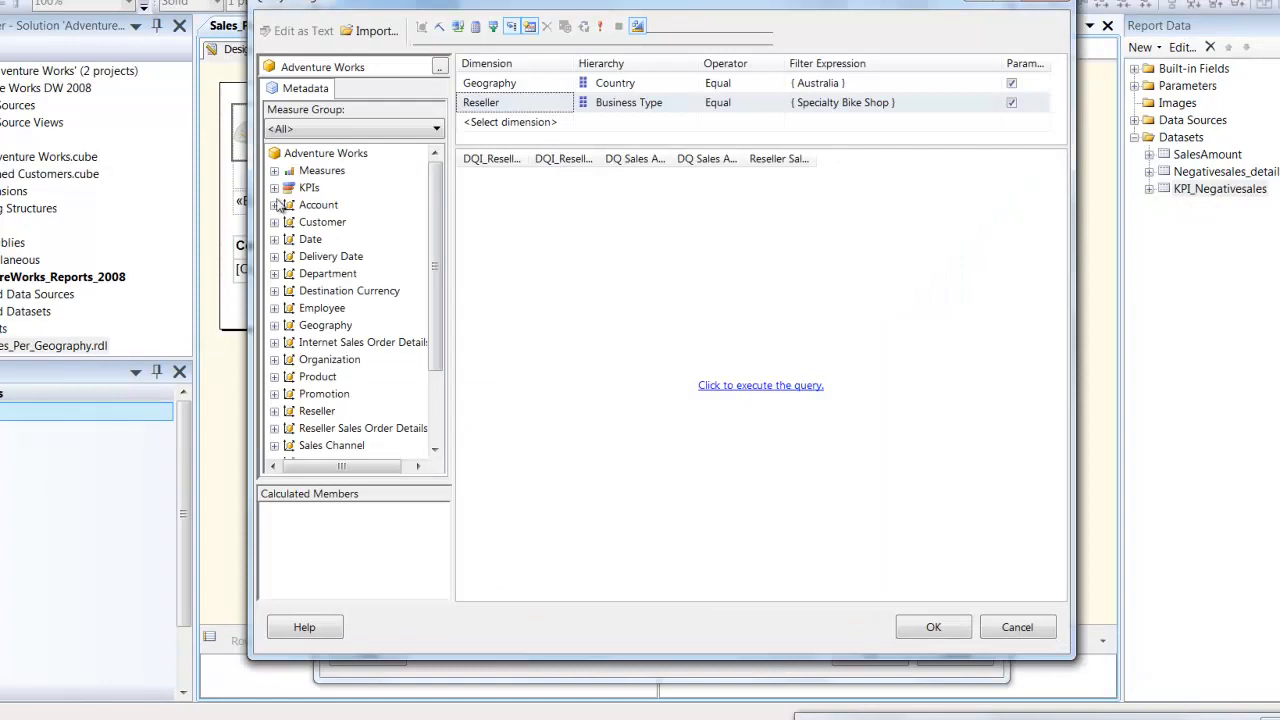
- Examine the cube's KPIs and measures, close the dataset query without changes, and view the gauge's data values in the report design
click(275, 188)
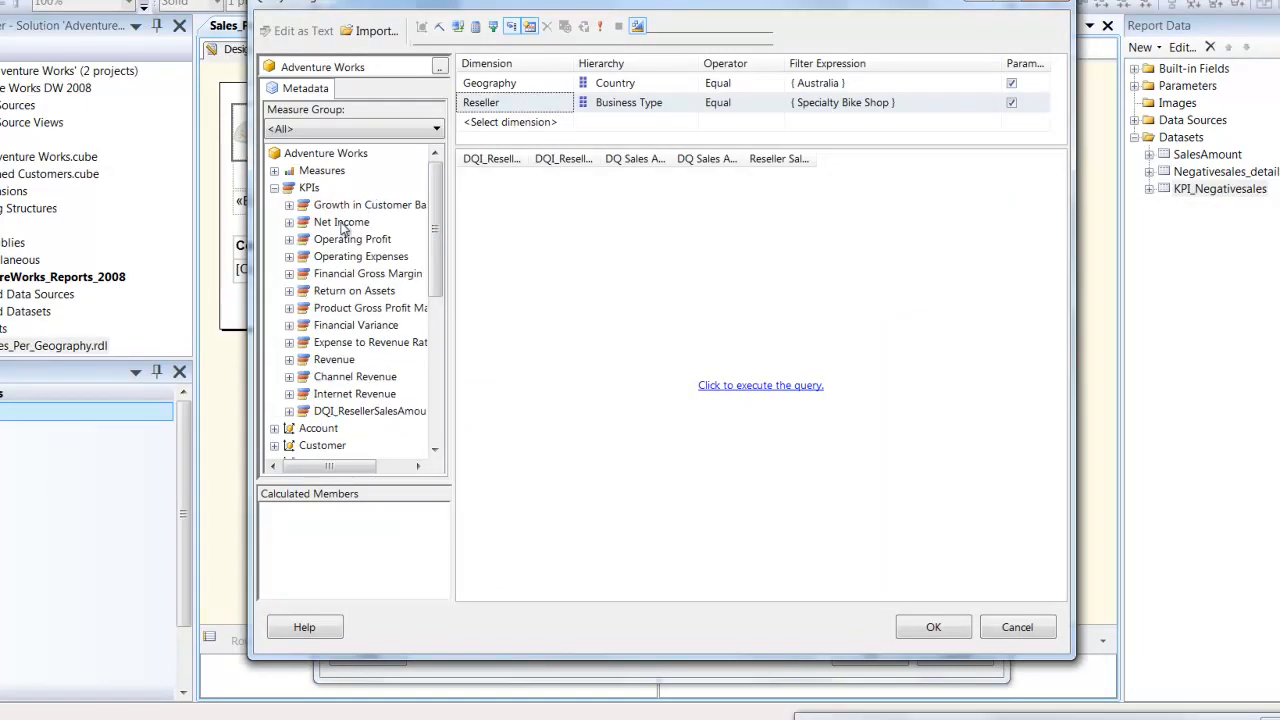
drag(371, 9, 630, 100)
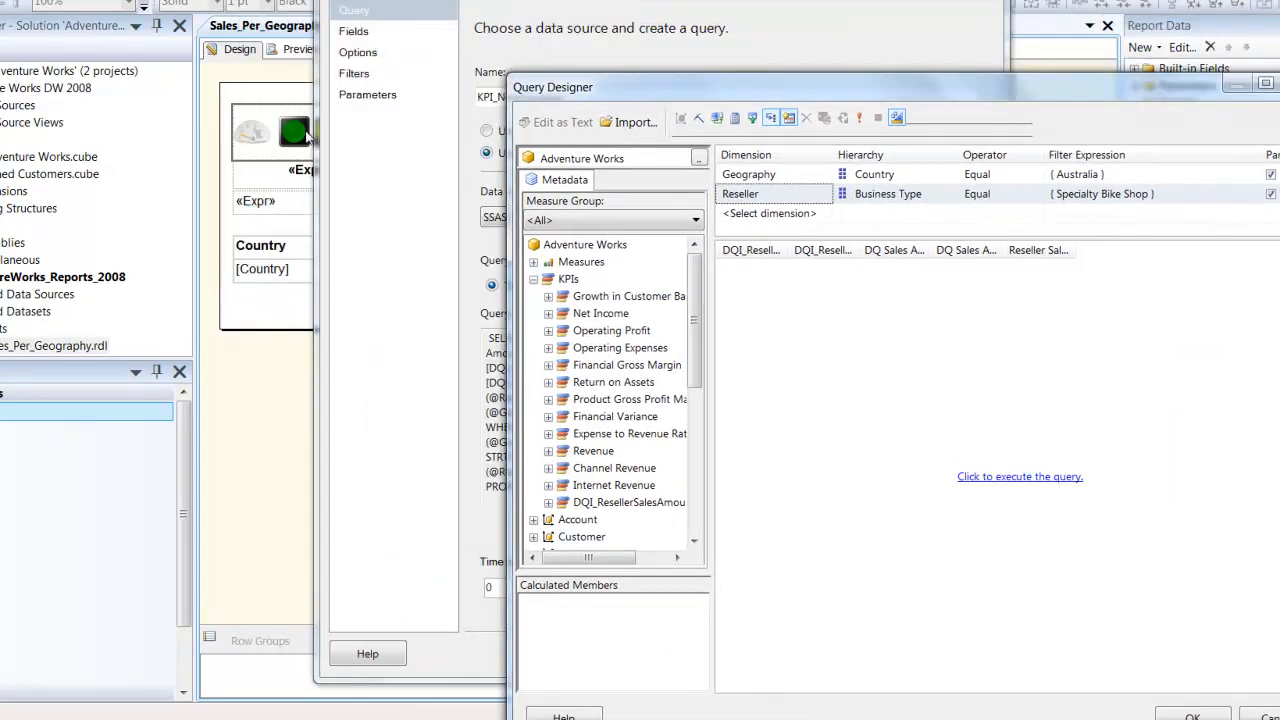
click(533, 261)
click(1192, 716)
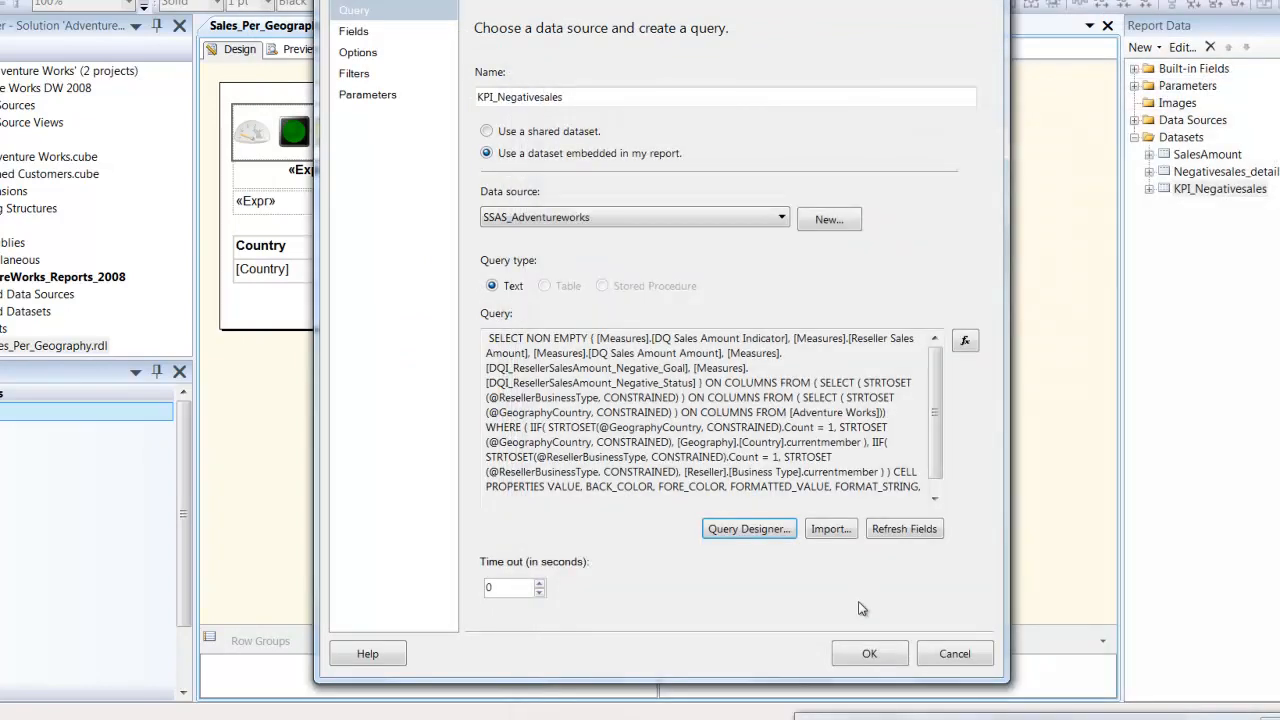
click(955, 654)
click(255, 140)
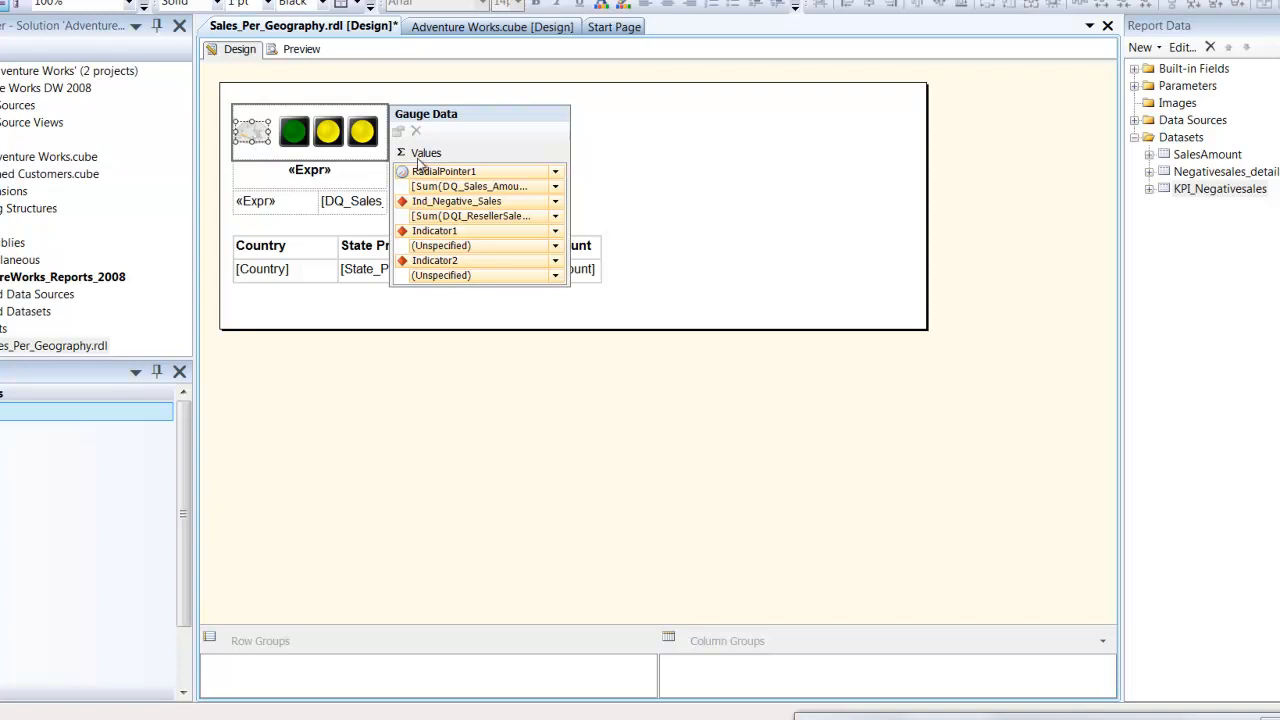
click(645, 163)
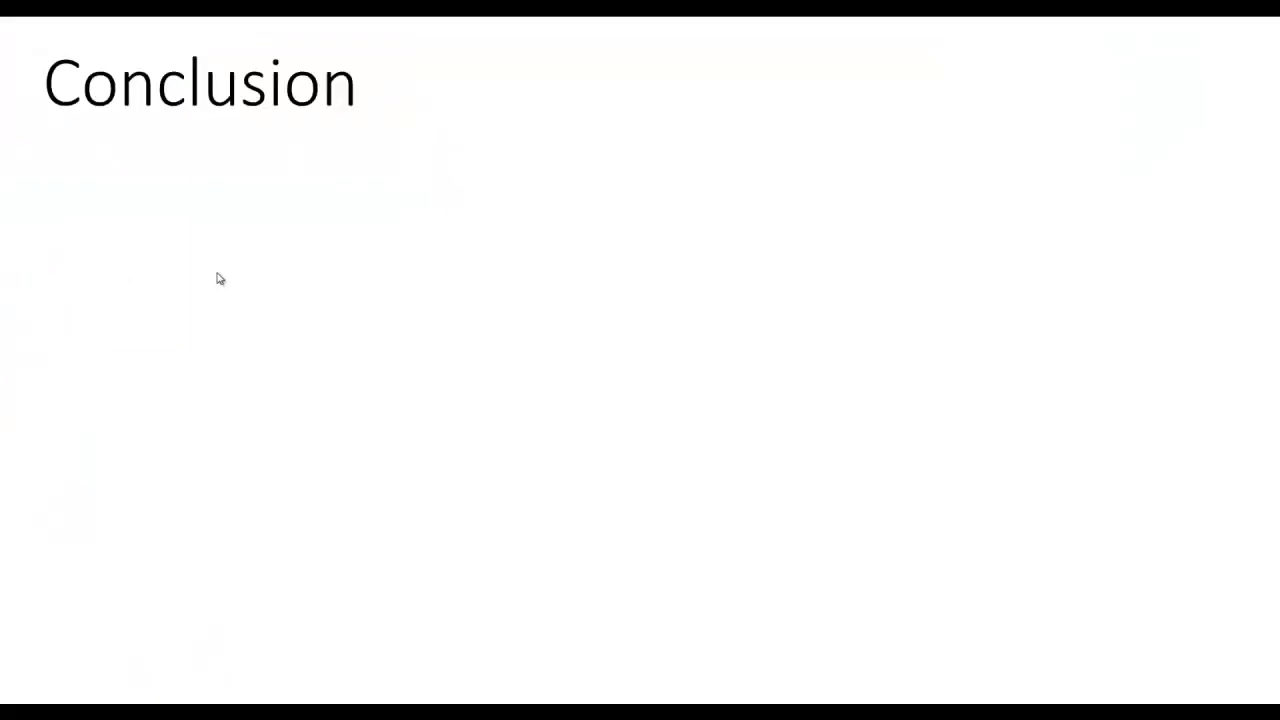
click(220, 279)
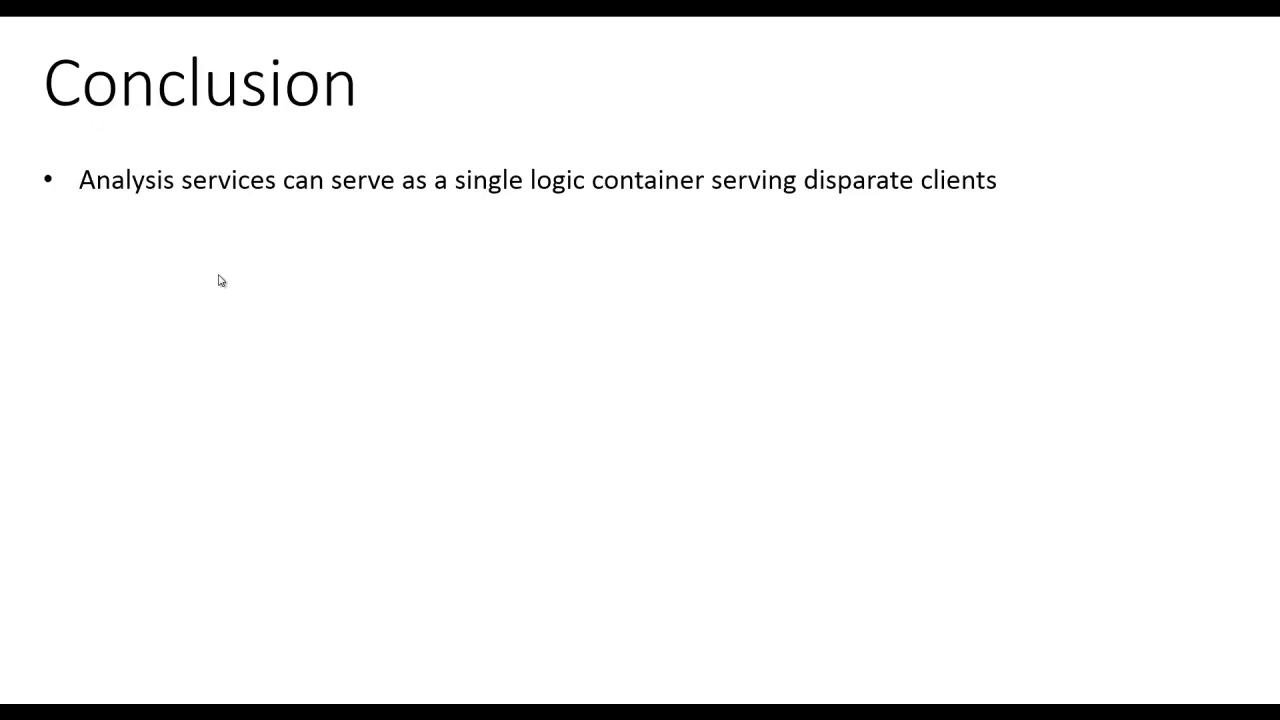
click(221, 283)
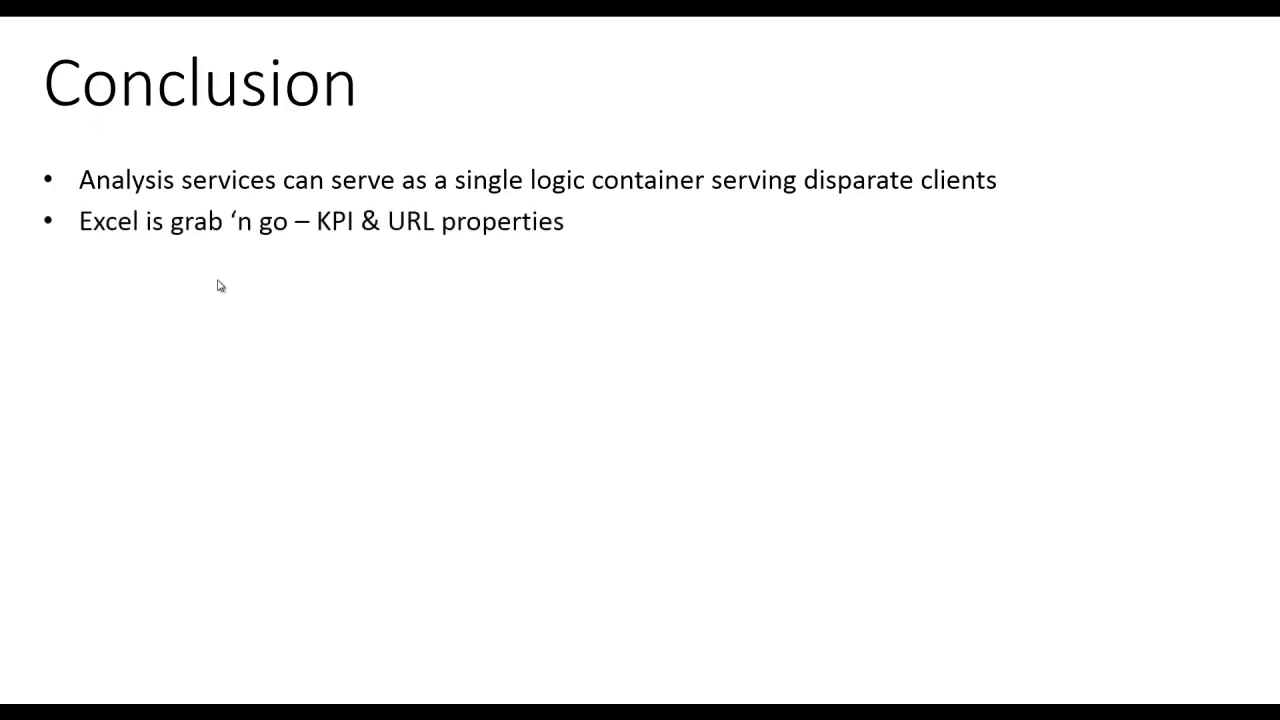
click(221, 286)
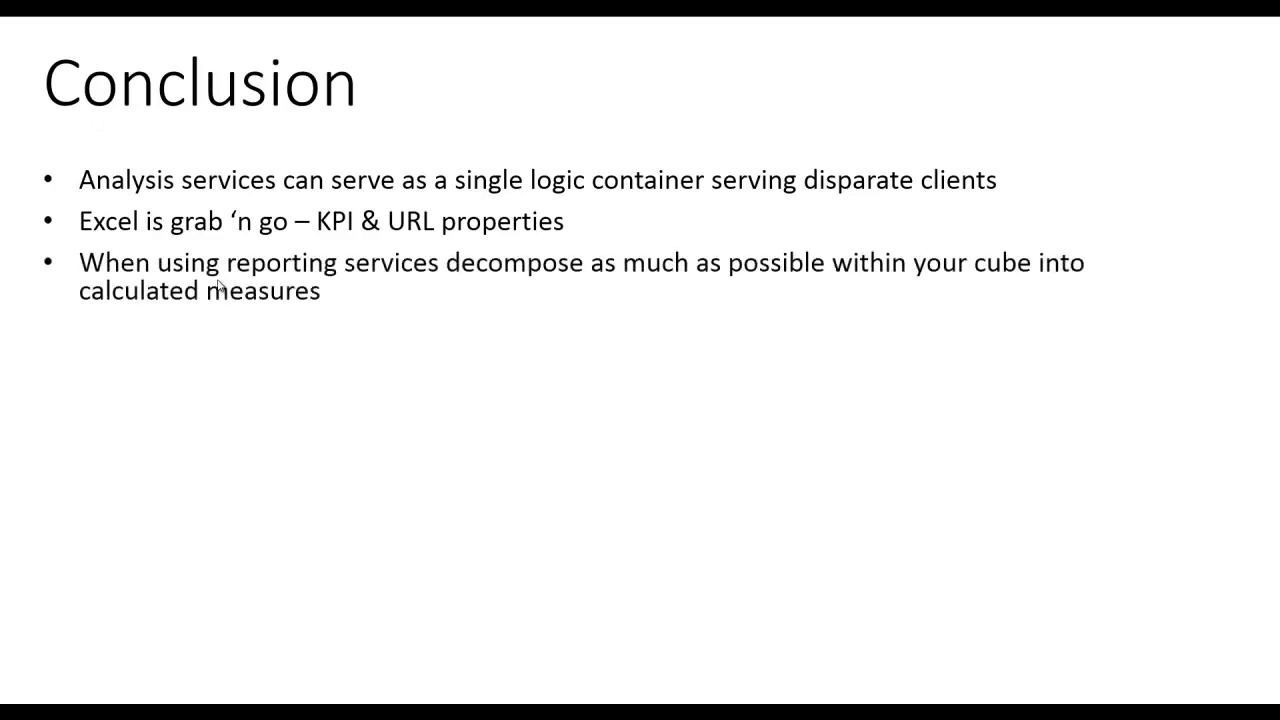